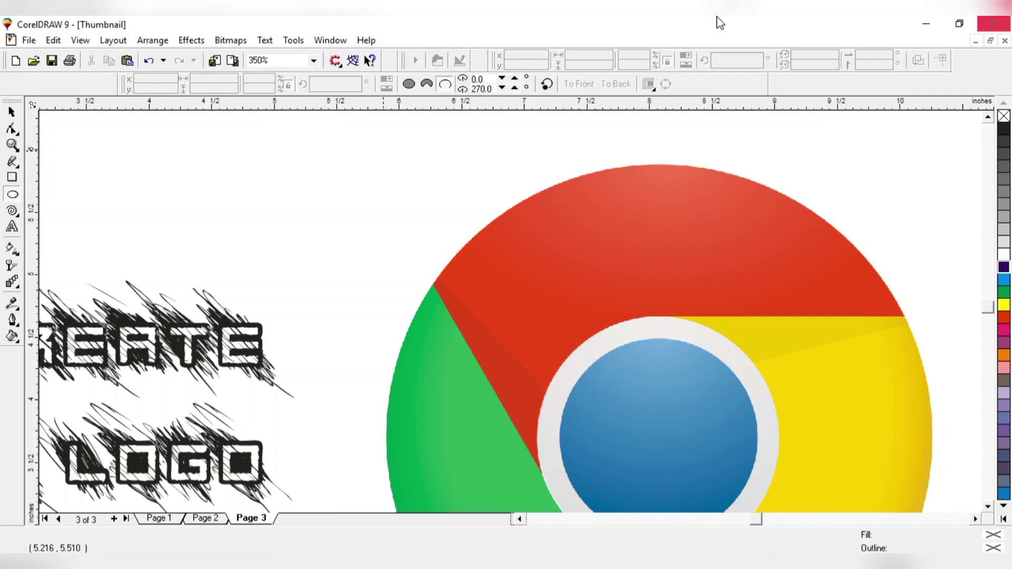
# Draw a rectangle about 4.37 by 2.44 inches over the logo's red section, fitting its edges to the outer circle
pyautogui.click(12, 177)
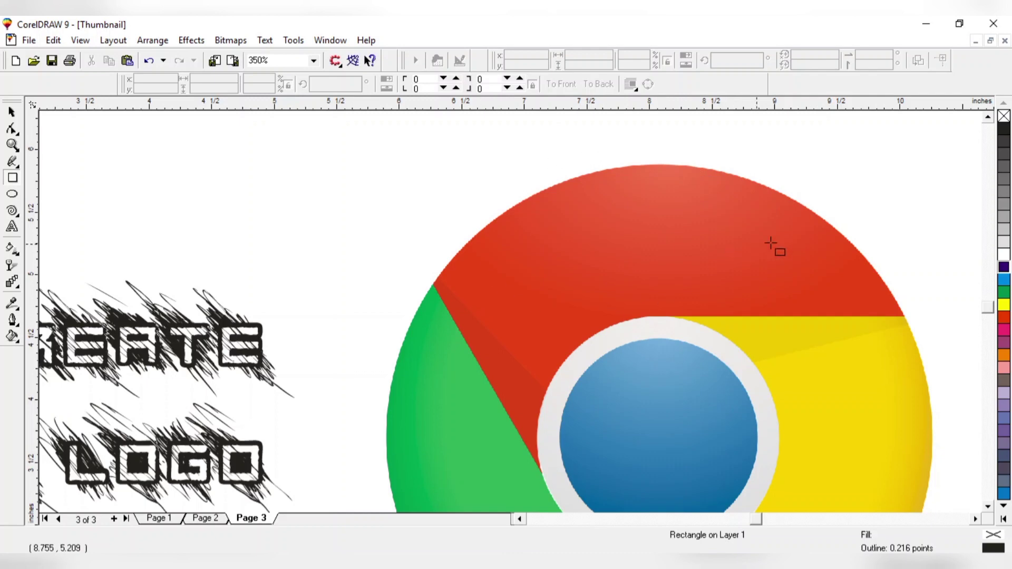
pyautogui.moveTo(401, 148)
pyautogui.mouseDown()
pyautogui.moveTo(699, 453)
pyautogui.moveTo(816, 477)
pyautogui.moveTo(943, 482)
pyautogui.moveTo(932, 475)
pyautogui.mouseUp()
pyautogui.moveTo(395, 310); pyautogui.dragTo(380, 309)
pyautogui.moveTo(658, 141); pyautogui.dragTo(658, 158)
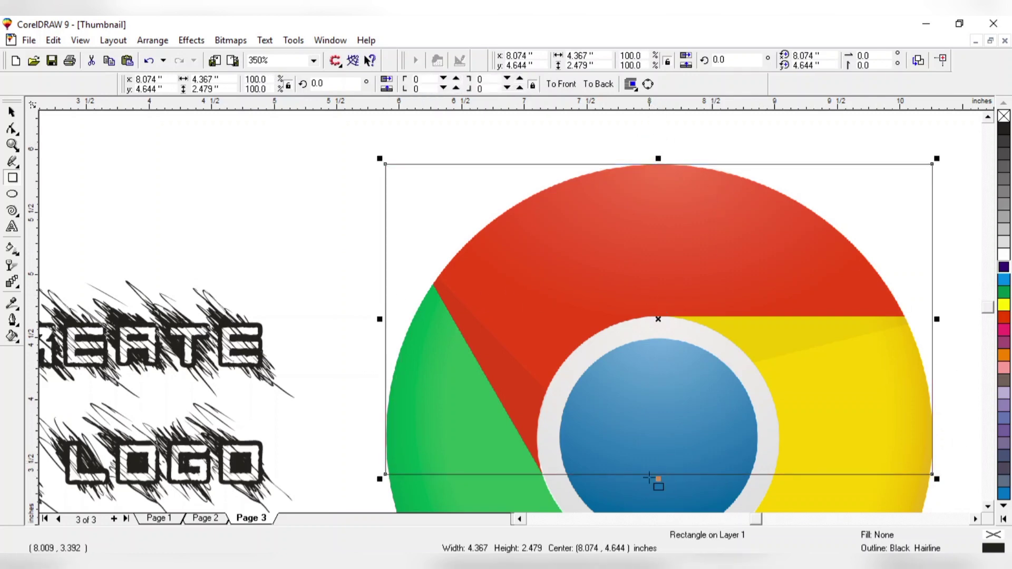
pyautogui.moveTo(660, 481); pyautogui.dragTo(661, 476)
# Lower the rectangle's bottom edge to the red section's lowest tip beside the white ring, making the height about 2.47 inches
pyautogui.scroll(3, 546, 468)
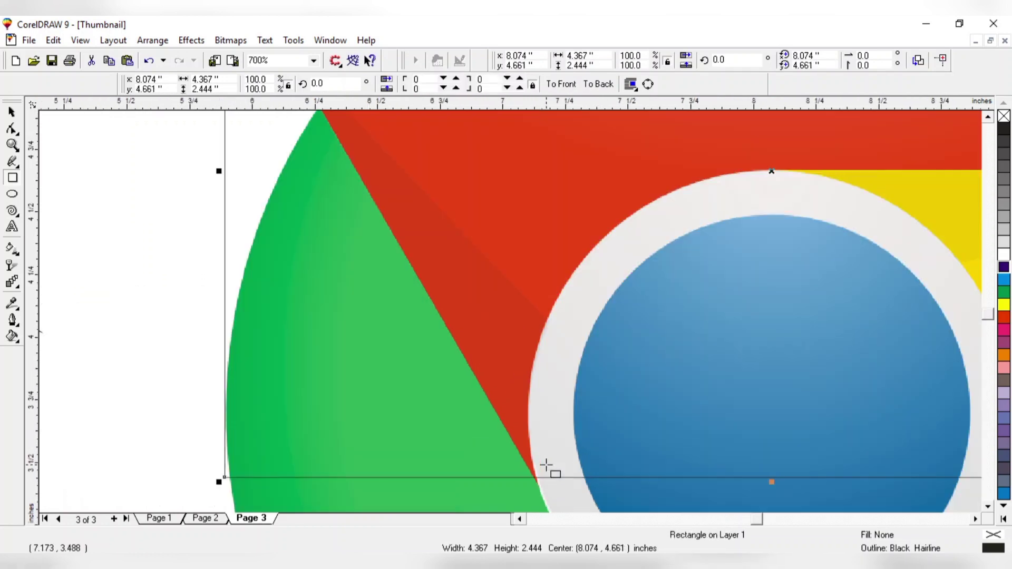
pyautogui.click(987, 508)
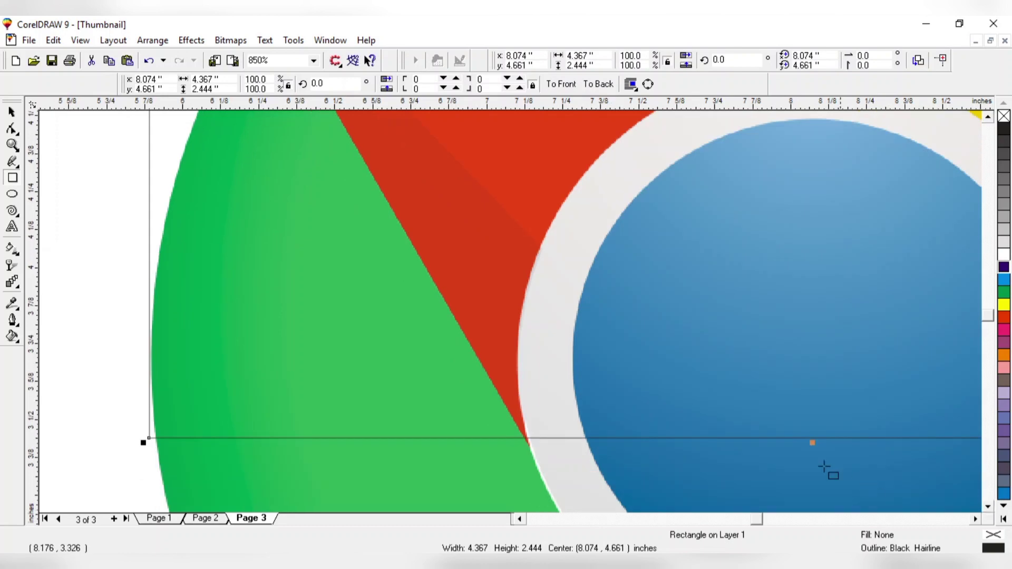
pyautogui.moveTo(813, 443); pyautogui.dragTo(808, 452)
pyautogui.click(12, 112)
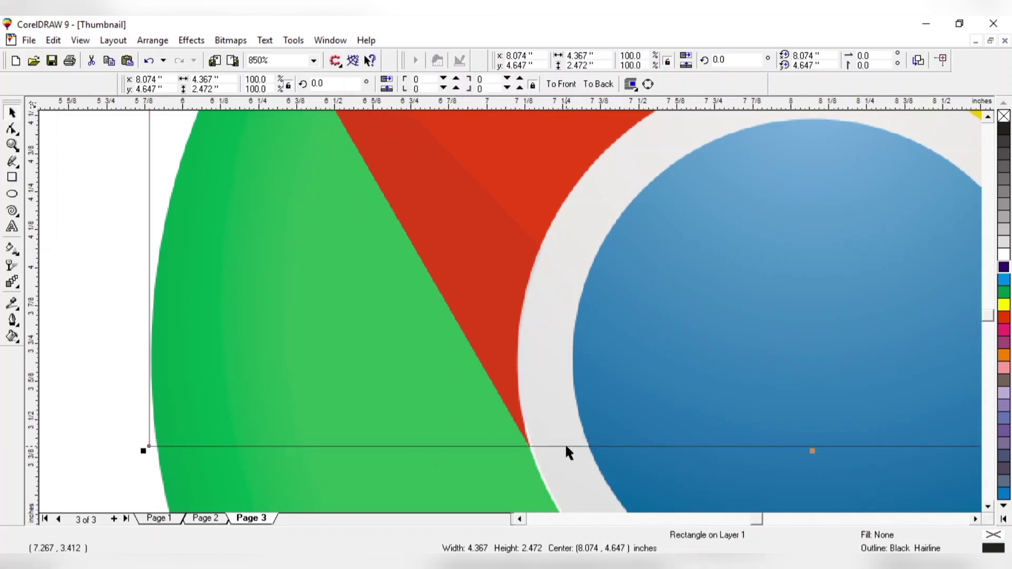
# Convert the rectangle to curves, add a node at the red tip, and move the lower-left corner node along the red-green boundary
pyautogui.click(650, 85)
pyautogui.press('F10')
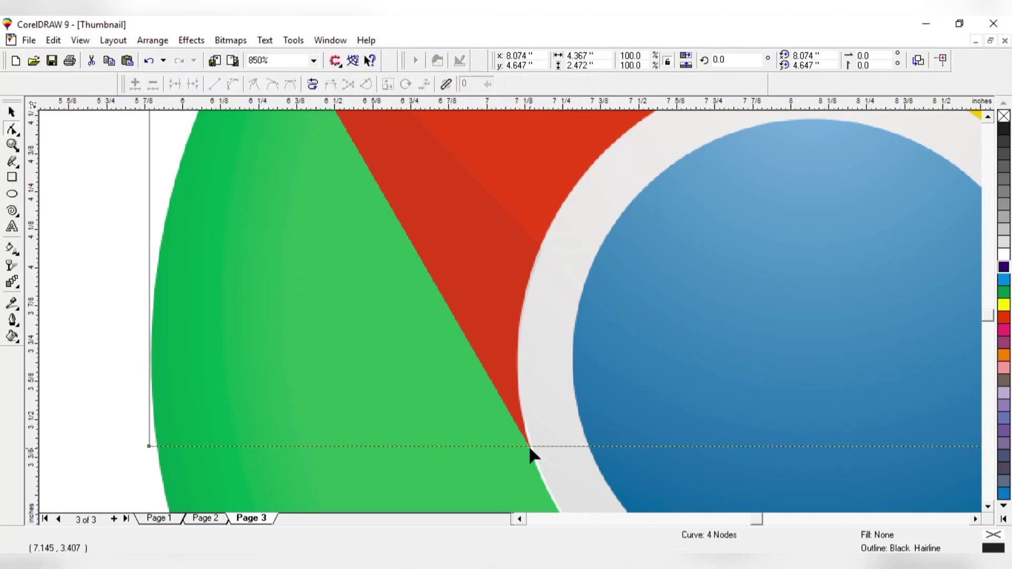
pyautogui.doubleClick(530, 447)
pyautogui.scroll(-3, 202, 443)
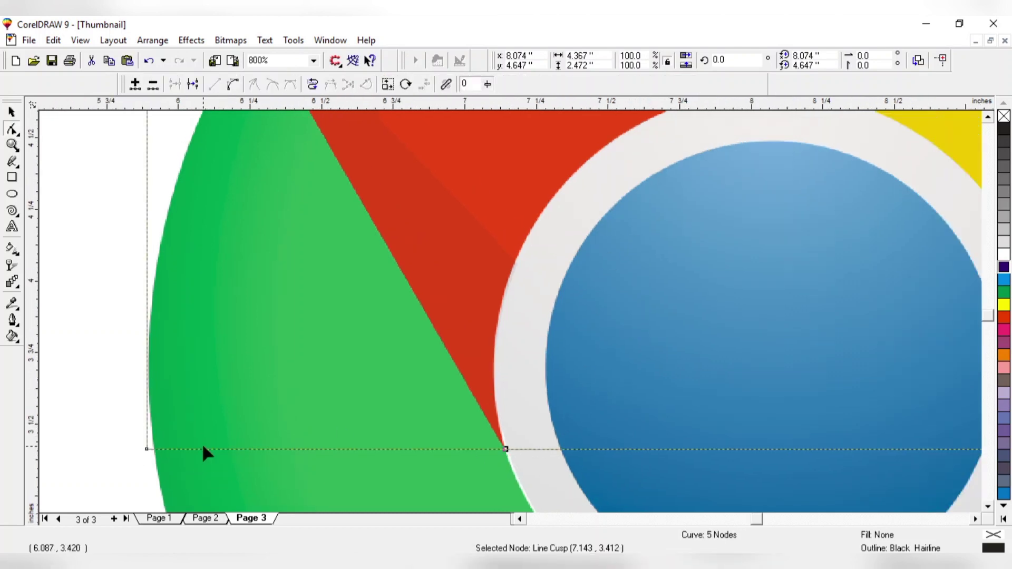
pyautogui.moveTo(160, 453); pyautogui.dragTo(246, 143)
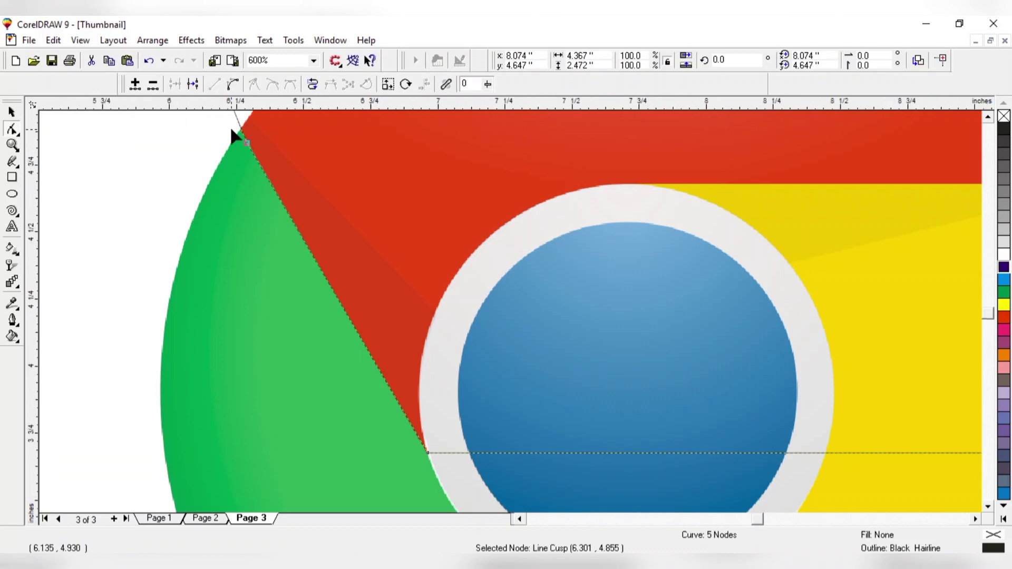
# Align the moved corner node exactly where the red-green boundary meets the logo's outer edge, at about (6.269, 4.913)
pyautogui.scroll(2, 230, 126)
pyautogui.click(987, 117)
pyautogui.click(987, 117)
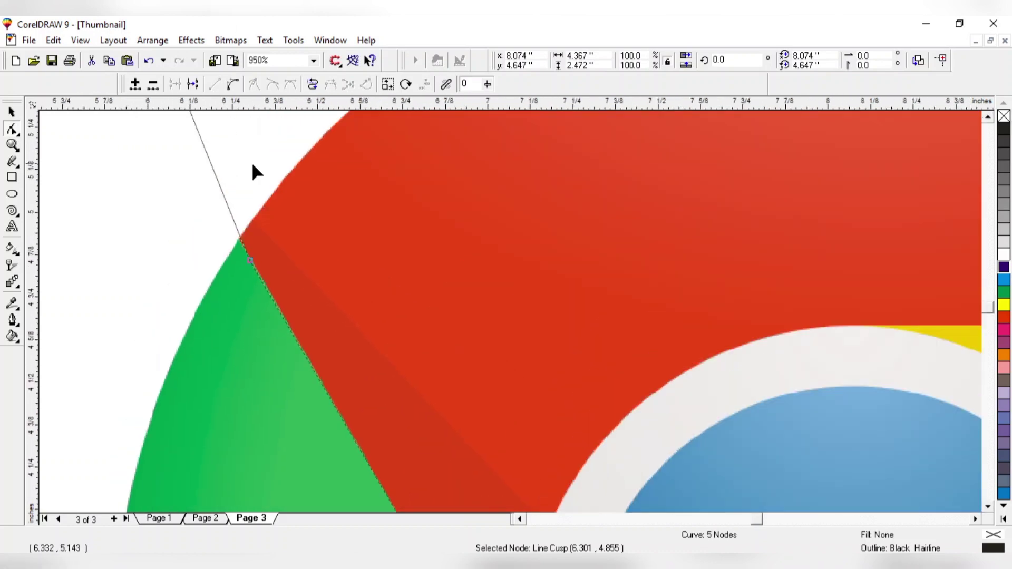
pyautogui.scroll(3, 226, 244)
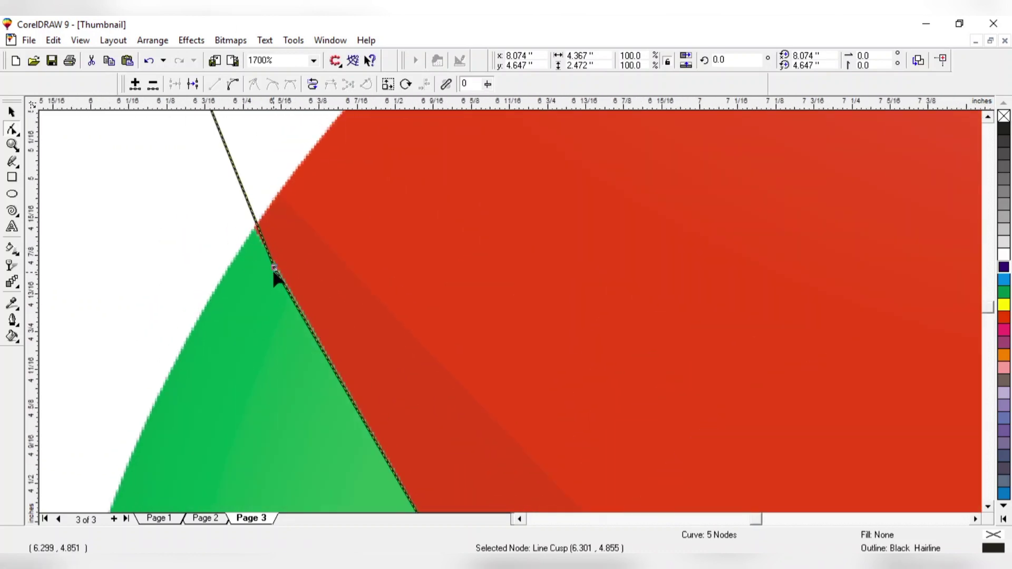
pyautogui.click(255, 238)
pyautogui.moveTo(200, 207); pyautogui.dragTo(306, 326)
pyautogui.moveTo(273, 270); pyautogui.dragTo(258, 237)
pyautogui.scroll(-3, 236, 362)
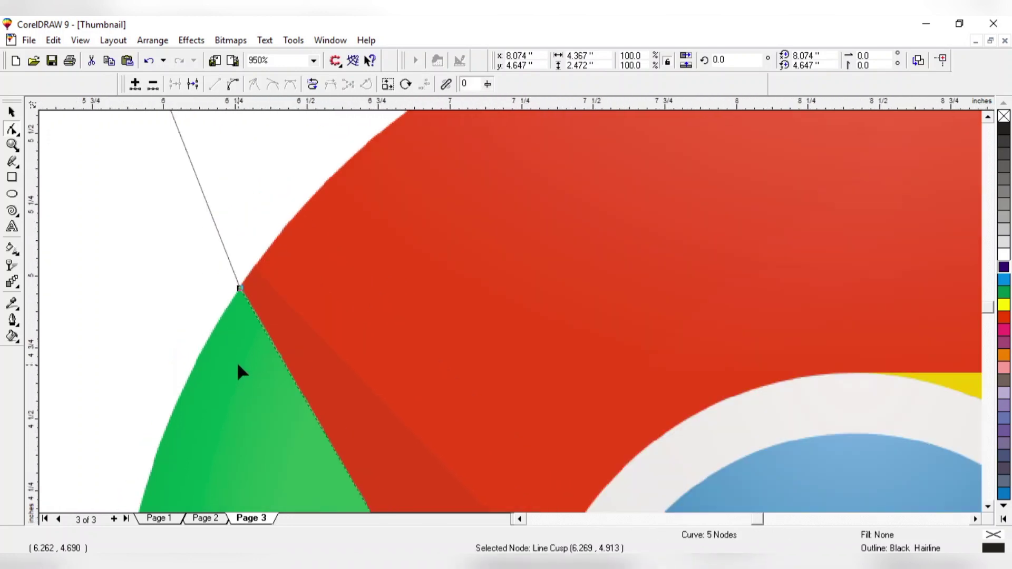
# Add a node on the outline's left segment and place it on the red circle edge just above the green corner
pyautogui.scroll(-4, 237, 361)
pyautogui.scroll(3, 149, 337)
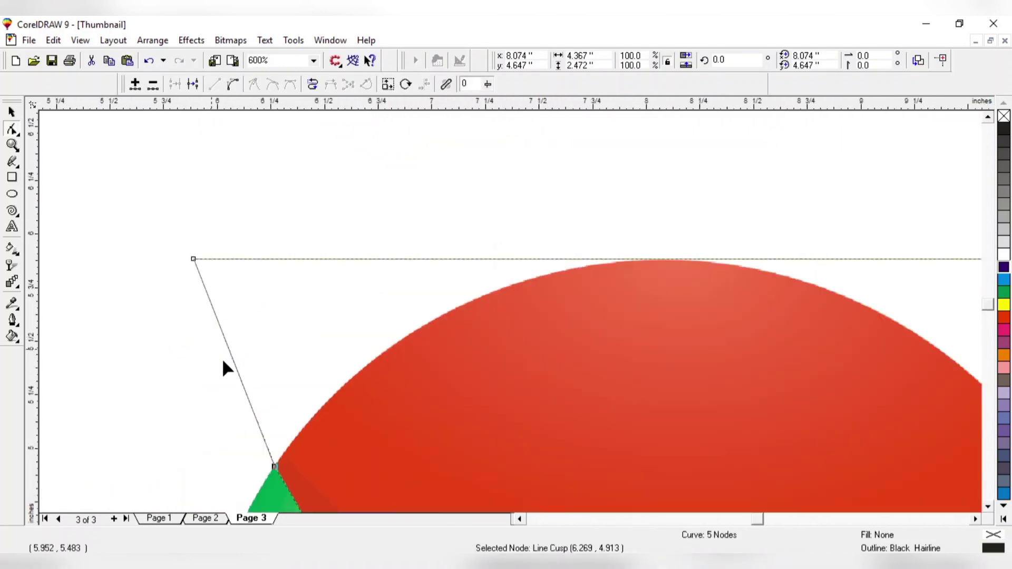
pyautogui.moveTo(253, 415); pyautogui.dragTo(287, 445)
pyautogui.scroll(10, 279, 459)
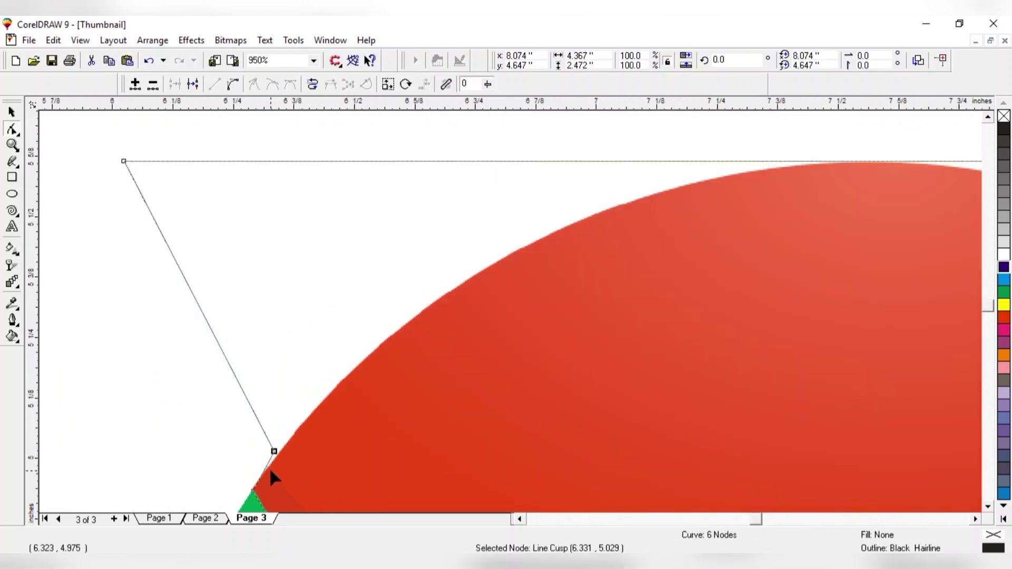
pyautogui.moveTo(254, 371); pyautogui.dragTo(290, 385)
pyautogui.scroll(-1, 245, 389)
# Add two more nodes to the left segment and place them successively up the red edge, ending near (6.394, 5.086)
pyautogui.click(217, 262)
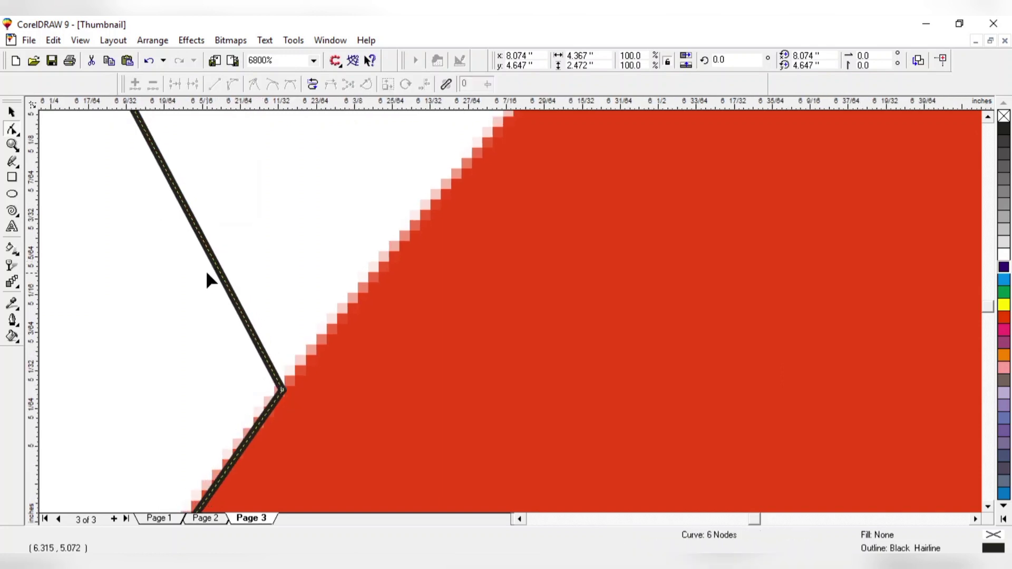
pyautogui.doubleClick(215, 270)
pyautogui.moveTo(215, 270); pyautogui.dragTo(339, 315)
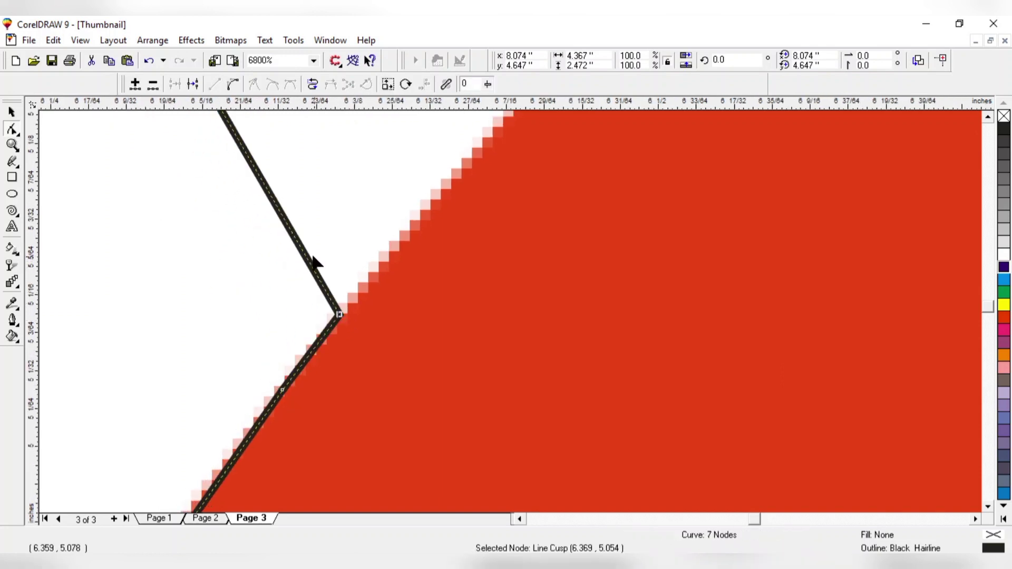
pyautogui.doubleClick(294, 235)
pyautogui.moveTo(294, 235); pyautogui.dragTo(400, 237)
pyautogui.scroll(-1, 224, 285)
pyautogui.scroll(-1, 704, 269)
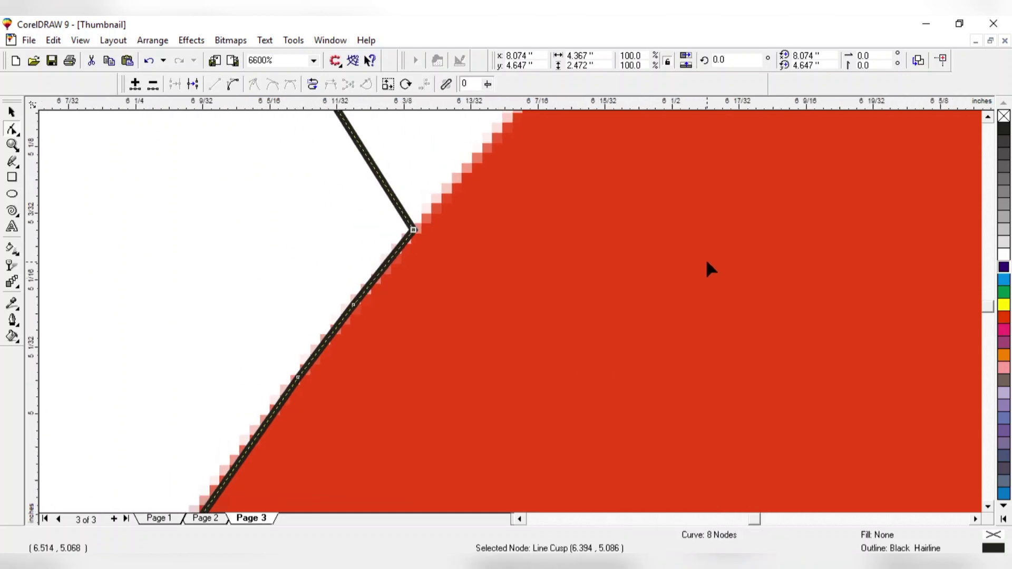
# Continue tracing the red edge upward with two added nodes, ending near (6.458, 5.159)
pyautogui.scroll(-1, 707, 262)
pyautogui.click(988, 118)
pyautogui.click(988, 117)
pyautogui.click(988, 118)
pyautogui.click(988, 118)
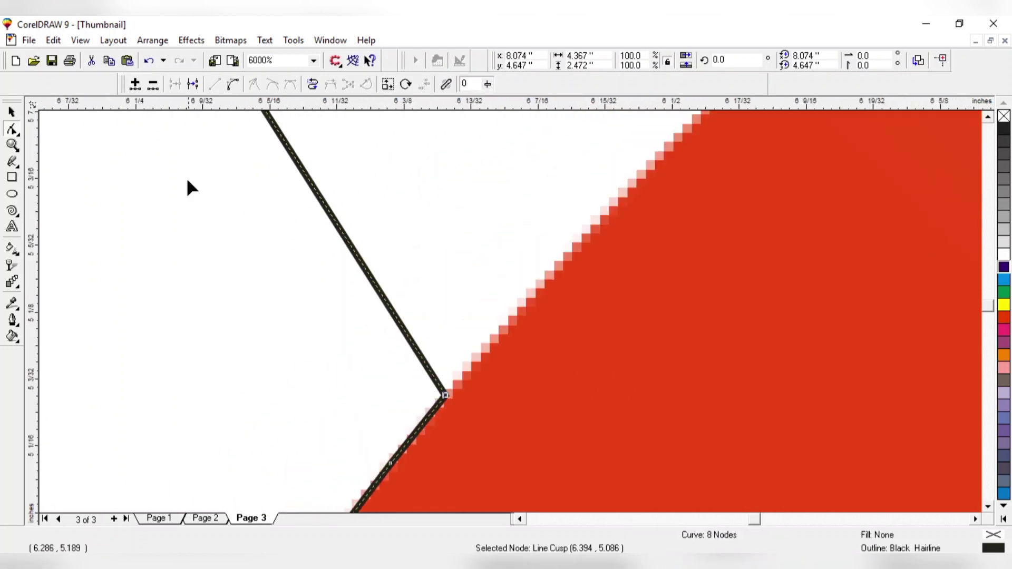
pyautogui.click(375, 290)
pyautogui.doubleClick(379, 298)
pyautogui.moveTo(380, 297); pyautogui.dragTo(518, 311)
pyautogui.doubleClick(451, 217)
pyautogui.moveTo(446, 215); pyautogui.dragTo(582, 239)
# Add three further nodes along the red circle's left edge, ending near (6.556, 5.261)
pyautogui.click(988, 117)
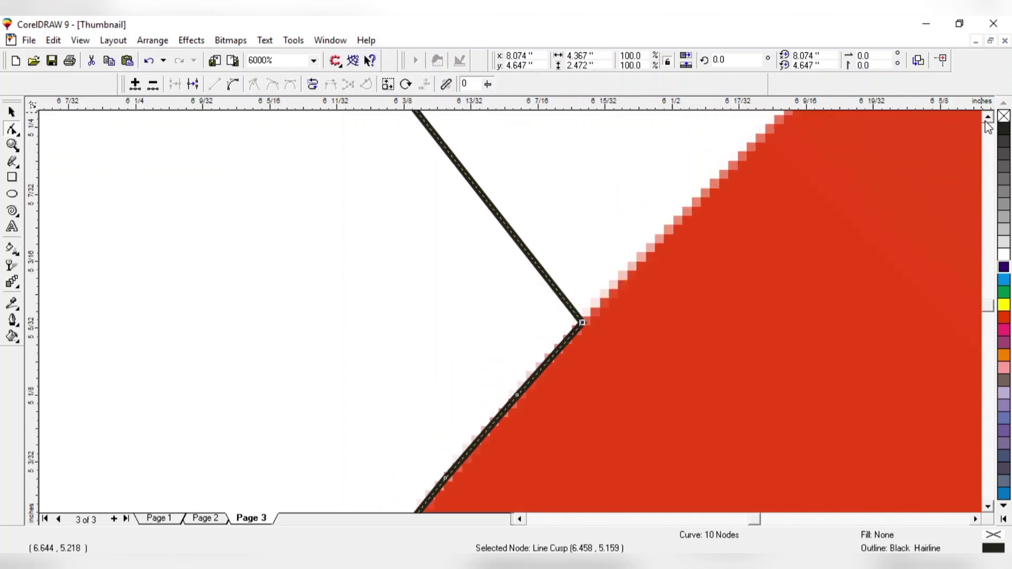
pyautogui.click(501, 344)
pyautogui.doubleClick(501, 344)
pyautogui.moveTo(501, 344)
pyautogui.mouseDown()
pyautogui.moveTo(649, 369)
pyautogui.moveTo(666, 356)
pyautogui.mouseUp()
pyautogui.click(662, 355)
pyautogui.click(614, 300)
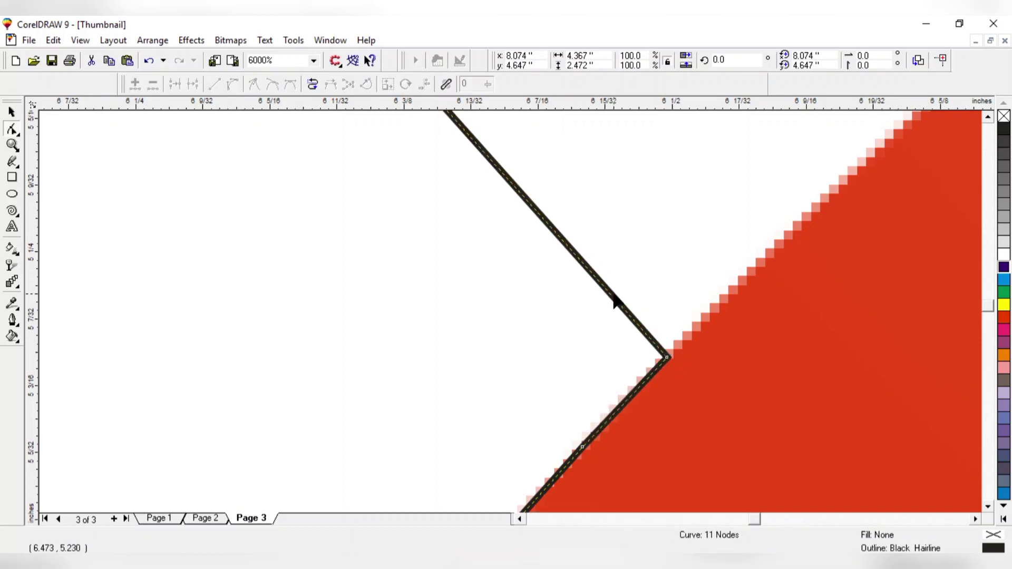
pyautogui.moveTo(613, 301); pyautogui.dragTo(736, 287)
pyautogui.click(691, 247)
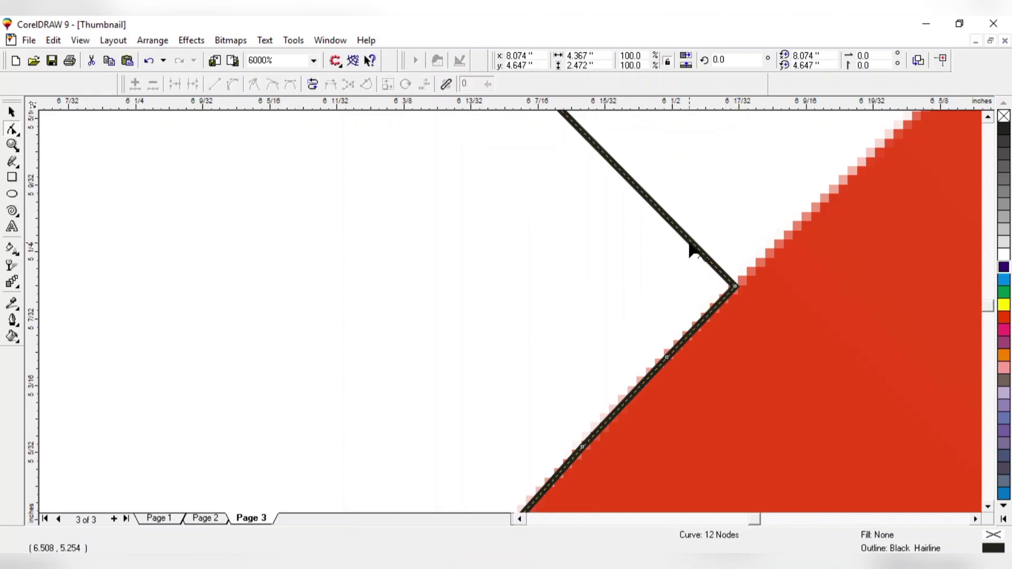
pyautogui.doubleClick(691, 246)
pyautogui.moveTo(692, 247); pyautogui.dragTo(780, 233)
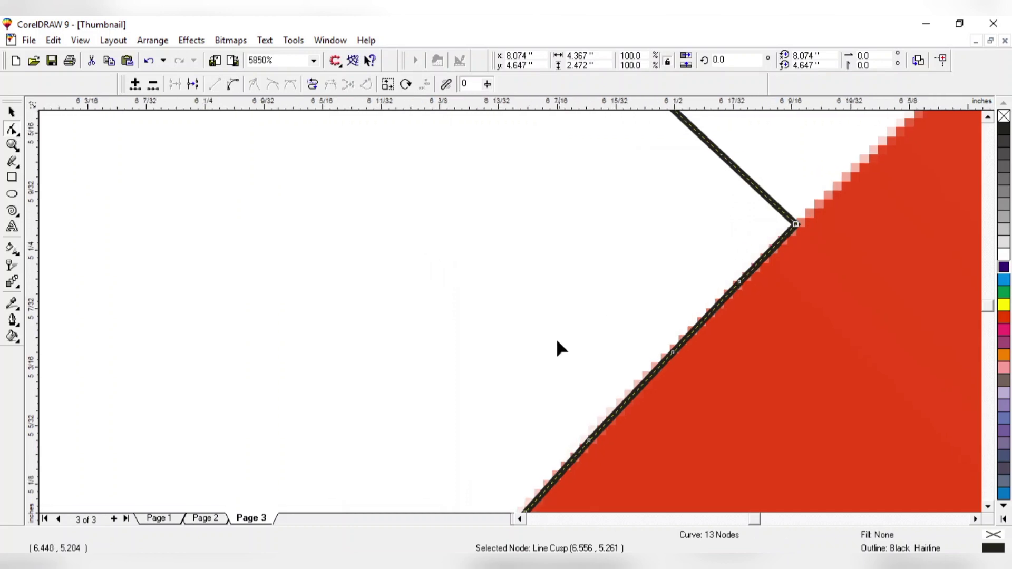
# Move the outline's top-left corner node inward, closer to the red arc, at about (6.967, 5.897)
pyautogui.scroll(-10, 556, 345)
pyautogui.scroll(5, 531, 358)
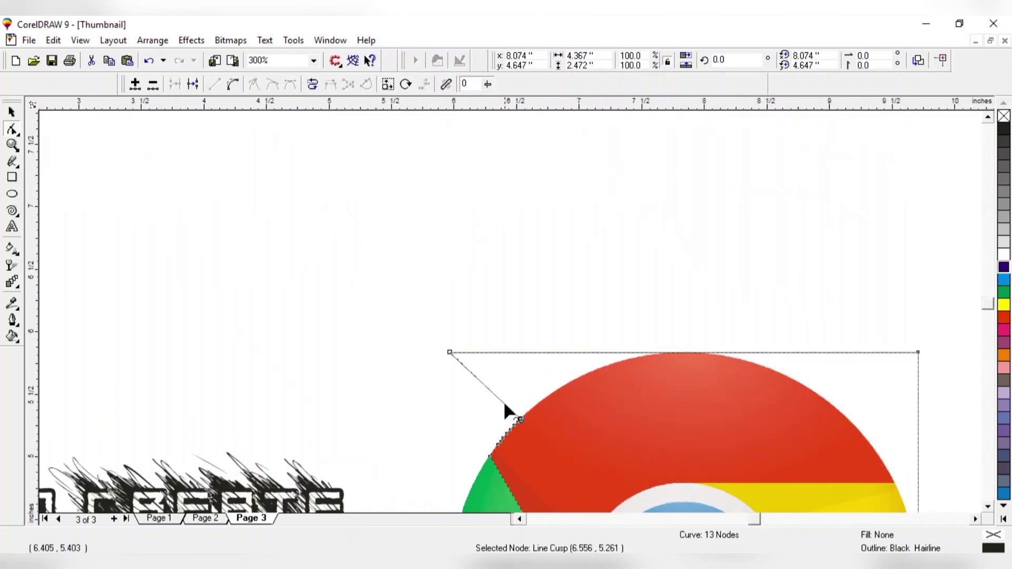
pyautogui.scroll(1, 504, 400)
pyautogui.moveTo(421, 332); pyautogui.dragTo(594, 334)
pyautogui.scroll(4, 764, 326)
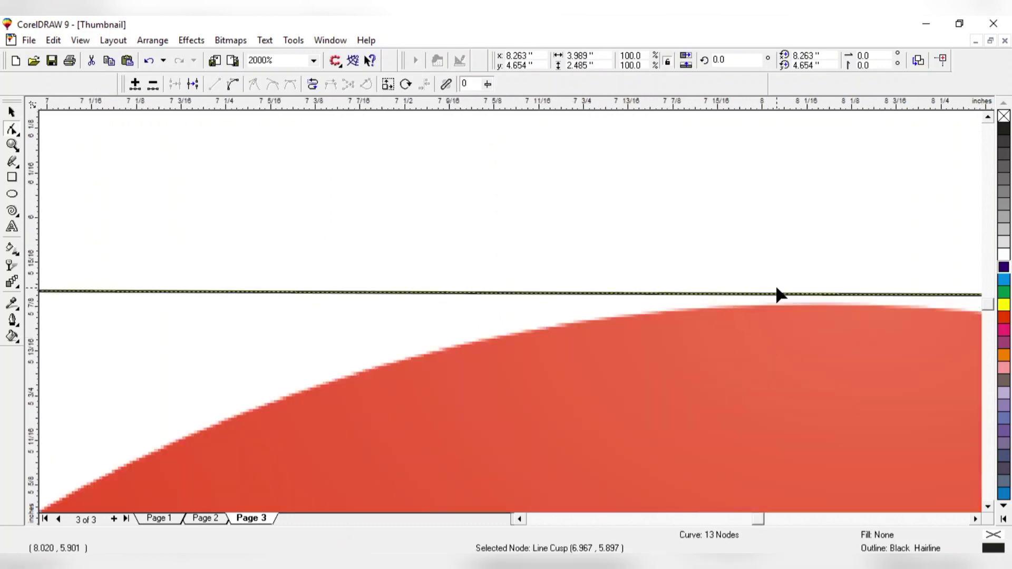
# Add three nodes to the top segment around the circle's peak and fit them to the red edge
pyautogui.doubleClick(777, 293)
pyautogui.moveTo(778, 293); pyautogui.dragTo(826, 318)
pyautogui.scroll(4, 785, 326)
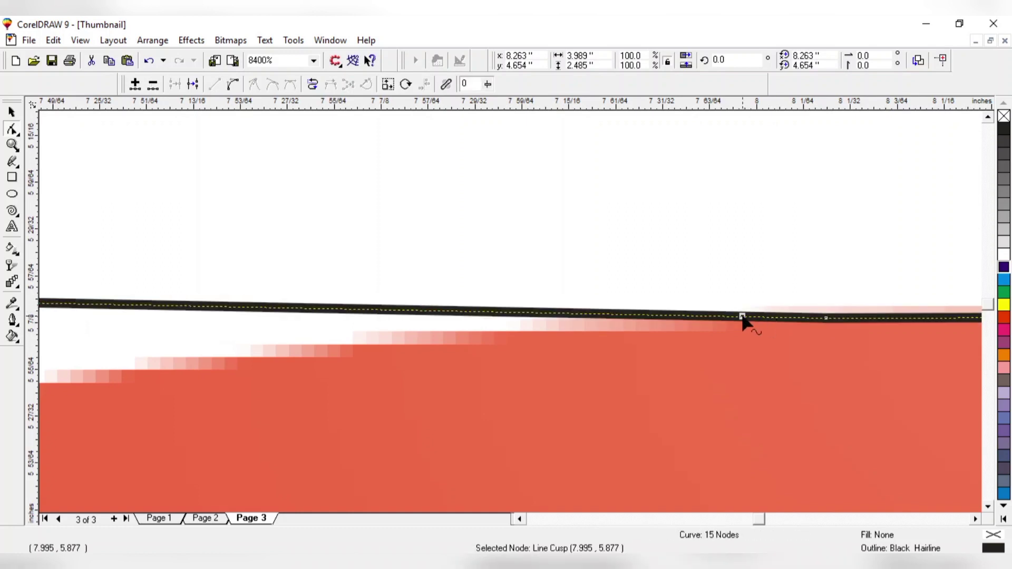
pyautogui.click(675, 316)
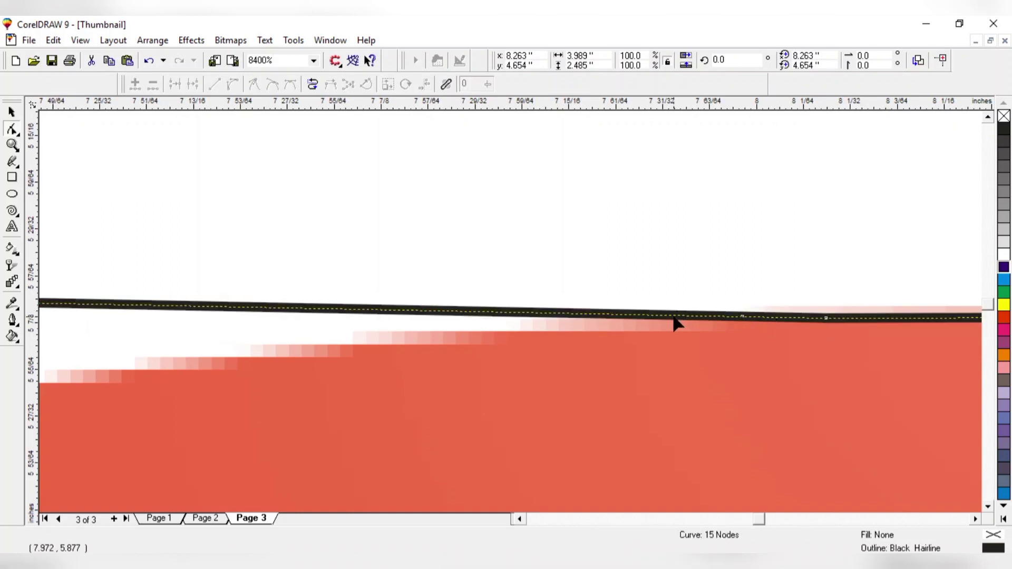
pyautogui.doubleClick(673, 316)
pyautogui.moveTo(674, 316); pyautogui.dragTo(673, 323)
pyautogui.click(744, 320)
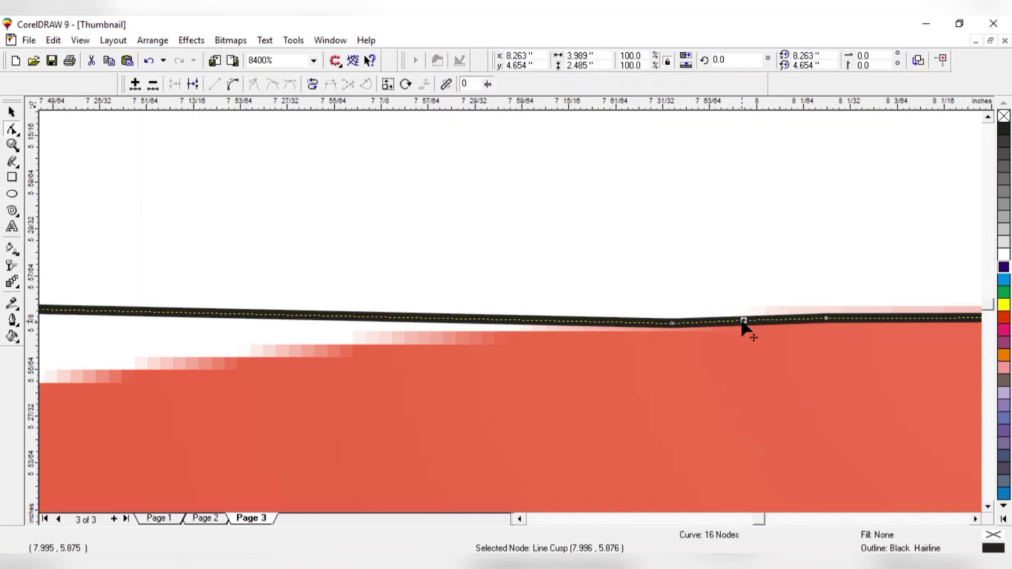
# Add three more nodes left of the peak, following the red edge down to about (7.878, 5.868)
pyautogui.doubleClick(597, 319)
pyautogui.moveTo(596, 320)
pyautogui.mouseDown()
pyautogui.moveTo(591, 331)
pyautogui.moveTo(584, 325)
pyautogui.mouseUp()
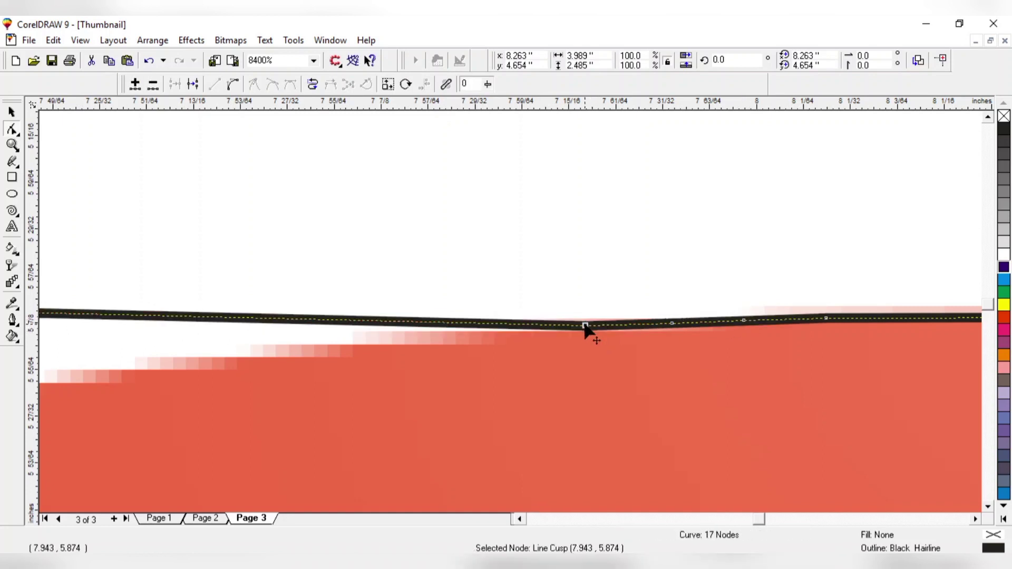
pyautogui.doubleClick(510, 326)
pyautogui.moveTo(510, 325); pyautogui.dragTo(497, 335)
pyautogui.click(399, 340)
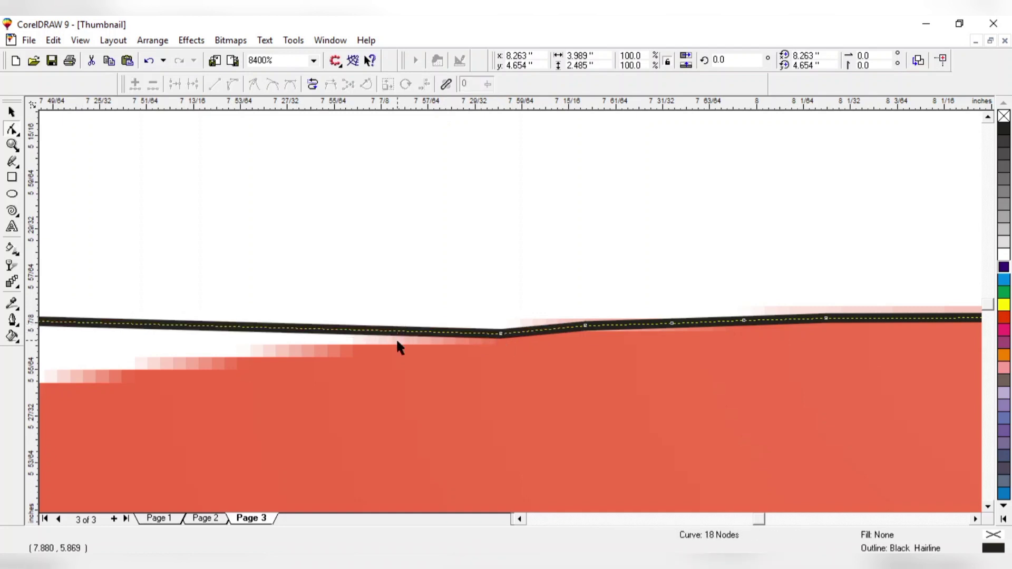
pyautogui.doubleClick(396, 341)
pyautogui.moveTo(390, 344); pyautogui.dragTo(390, 342)
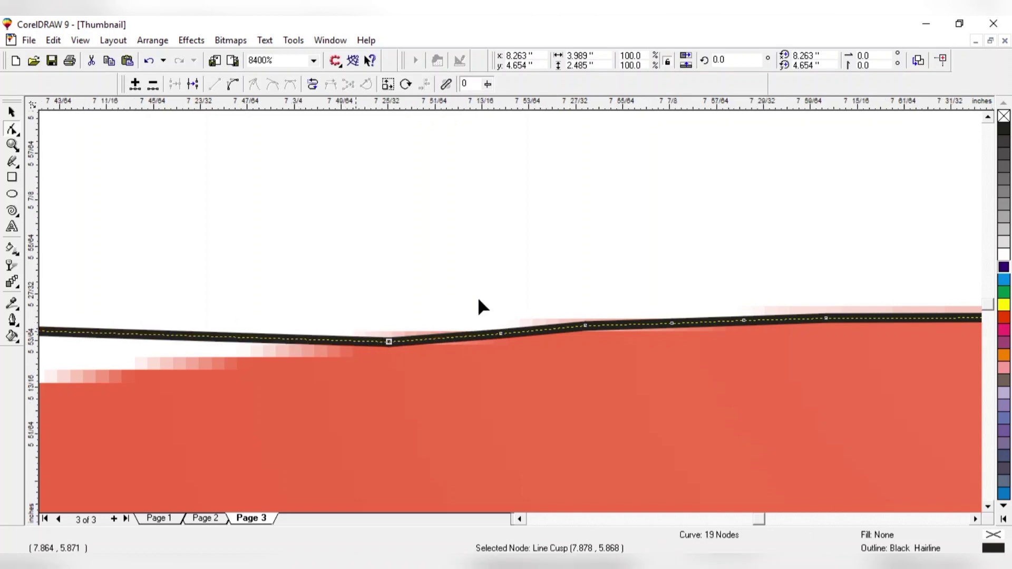
# Bend the segment left of the peak down to the red arc and add widely spaced nodes along the circle edge
pyautogui.scroll(-1, 604, 291)
pyautogui.scroll(-5, 598, 327)
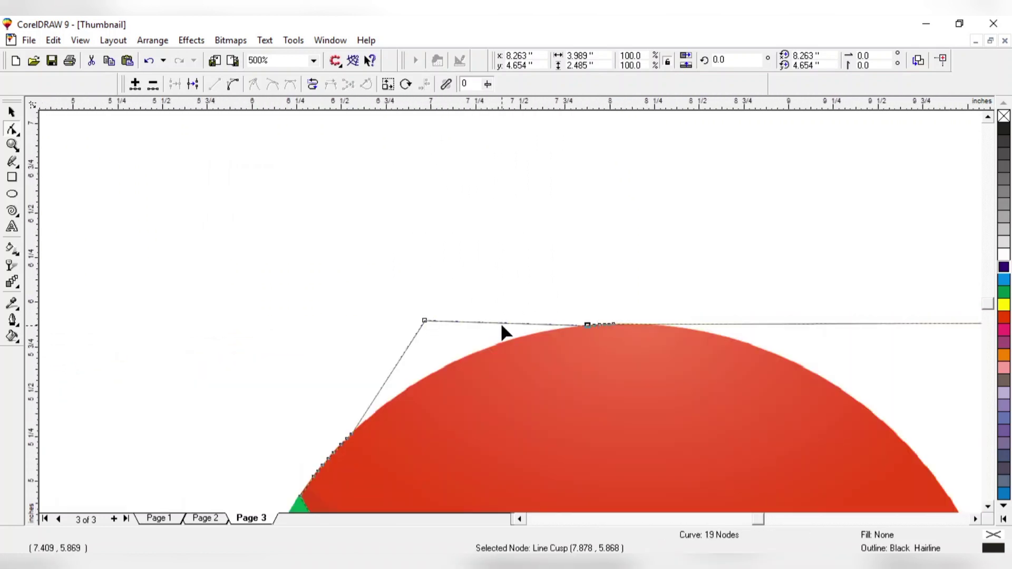
pyautogui.doubleClick(554, 325)
pyautogui.moveTo(555, 325); pyautogui.dragTo(381, 418)
pyautogui.scroll(1, 518, 341)
pyautogui.doubleClick(511, 343)
pyautogui.doubleClick(477, 349)
pyautogui.doubleClick(448, 364)
pyautogui.doubleClick(379, 384)
pyautogui.doubleClick(378, 383)
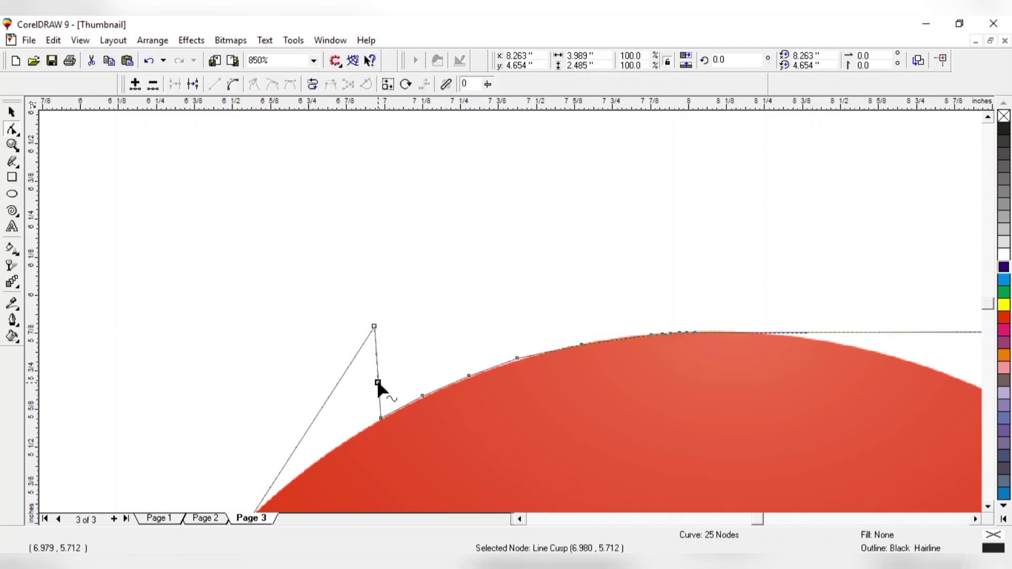
pyautogui.doubleClick(378, 383)
pyautogui.doubleClick(378, 383)
pyautogui.doubleClick(378, 383)
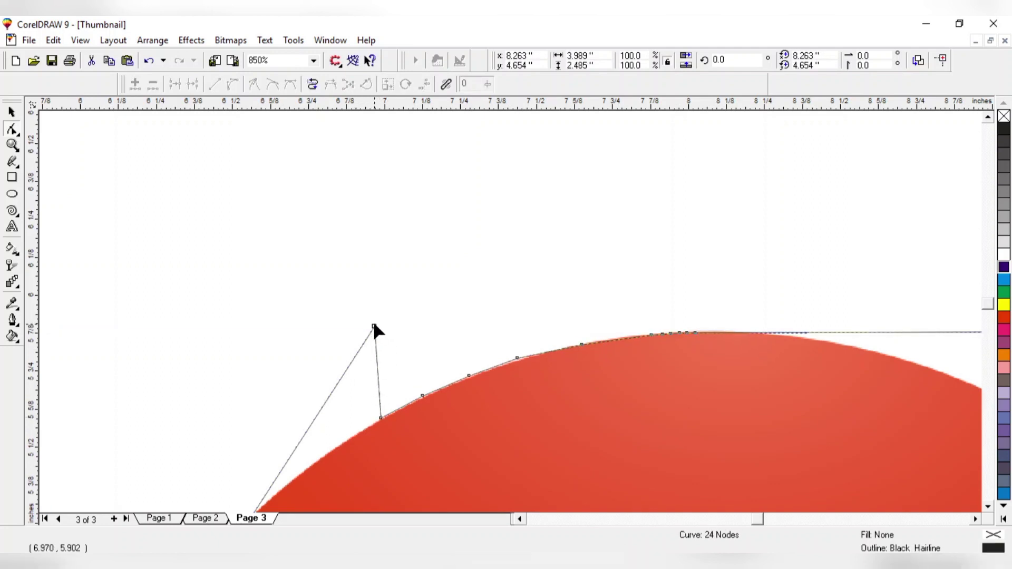
# Pull the remaining corner node down toward the arc, nudge the upper-left nodes onto the red edge, and add another at about (6.901, 5.536)
pyautogui.moveTo(374, 327); pyautogui.dragTo(337, 420)
pyautogui.scroll(3, 316, 475)
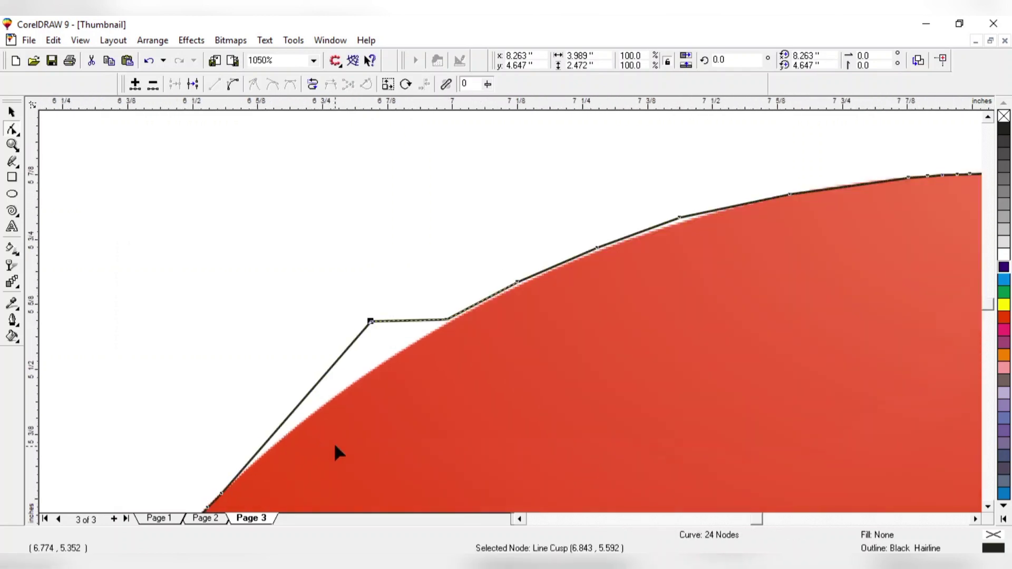
pyautogui.scroll(1, 523, 322)
pyautogui.moveTo(694, 206); pyautogui.dragTo(698, 211)
pyautogui.moveTo(605, 240); pyautogui.dragTo(606, 244)
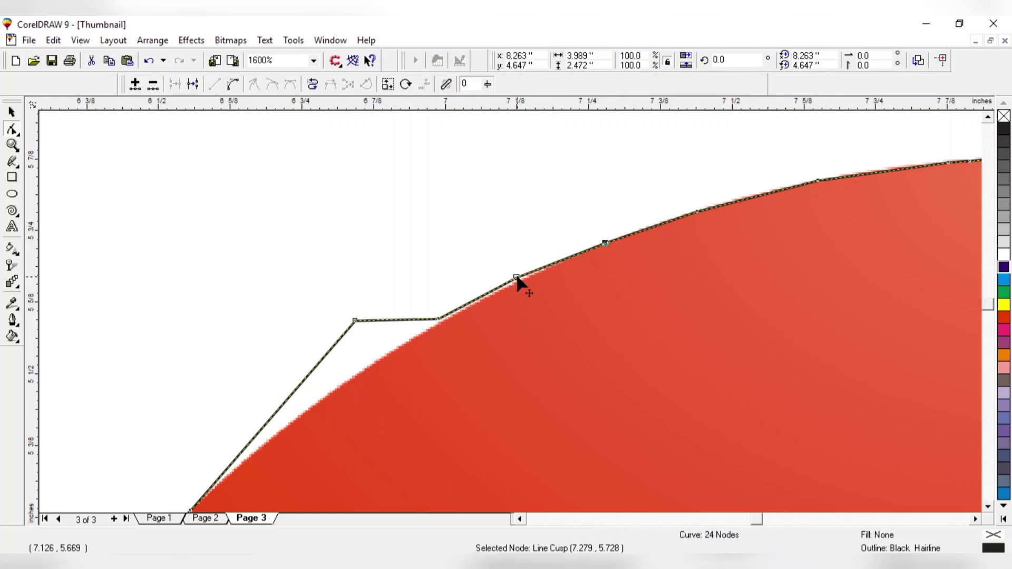
pyautogui.moveTo(516, 276); pyautogui.dragTo(517, 280)
pyautogui.moveTo(439, 319); pyautogui.dragTo(388, 353)
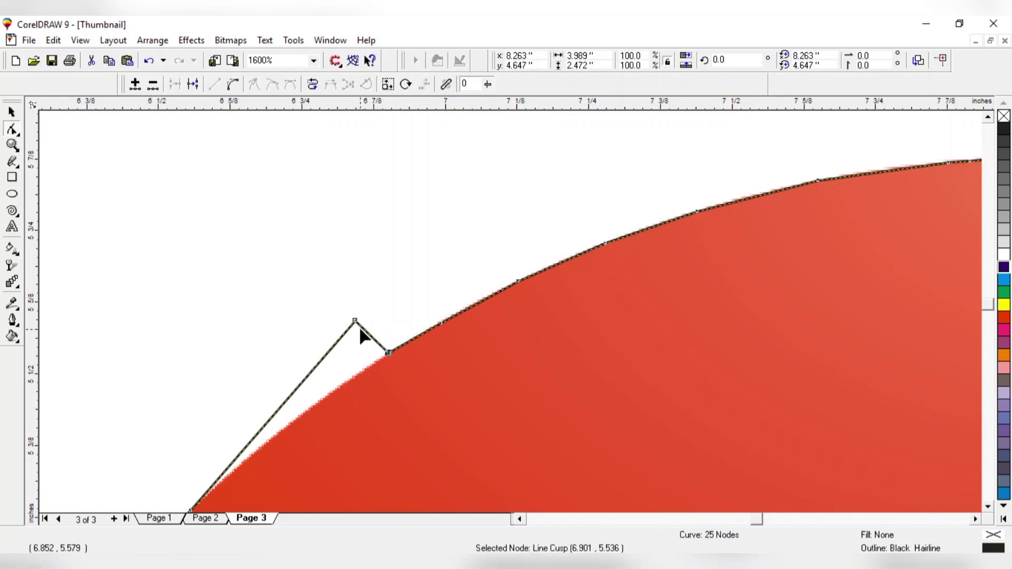
# Add three nodes at the lower end of the upper-left segment and place them along the red edge up to about (6.627, 5.326)
pyautogui.doubleClick(203, 495)
pyautogui.doubleClick(216, 480)
pyautogui.moveTo(216, 480); pyautogui.dragTo(227, 478)
pyautogui.click(239, 463)
pyautogui.click(231, 474)
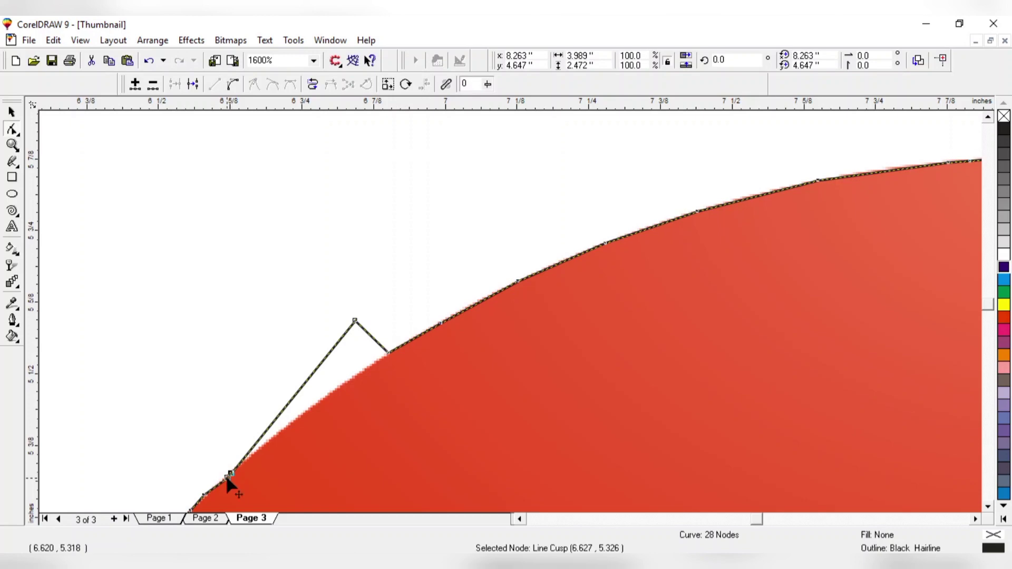
# Fine-tune the two newest upper-left nodes against the red pixels, placing the upper one at about (6.627, 5.328)
pyautogui.click(225, 475)
pyautogui.scroll(5, 225, 471)
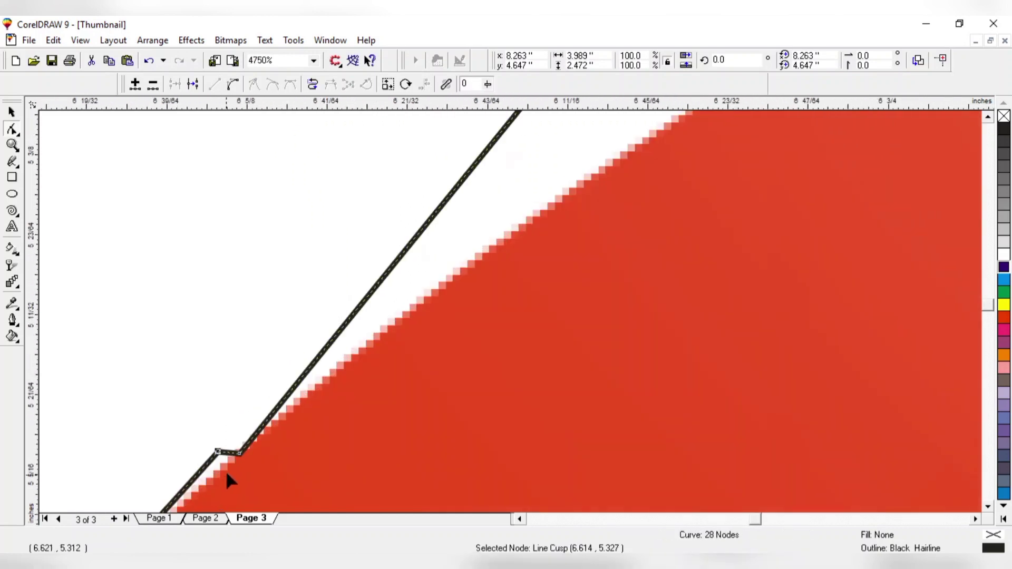
pyautogui.scroll(5, 226, 475)
pyautogui.moveTo(192, 401); pyautogui.dragTo(205, 434)
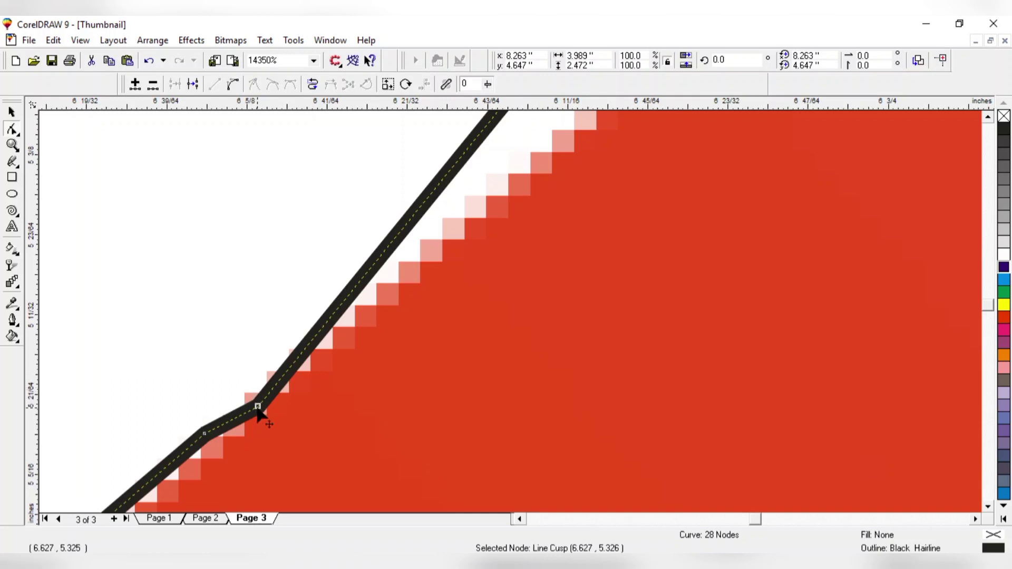
pyautogui.moveTo(257, 411); pyautogui.dragTo(260, 397)
pyautogui.scroll(-5, 230, 372)
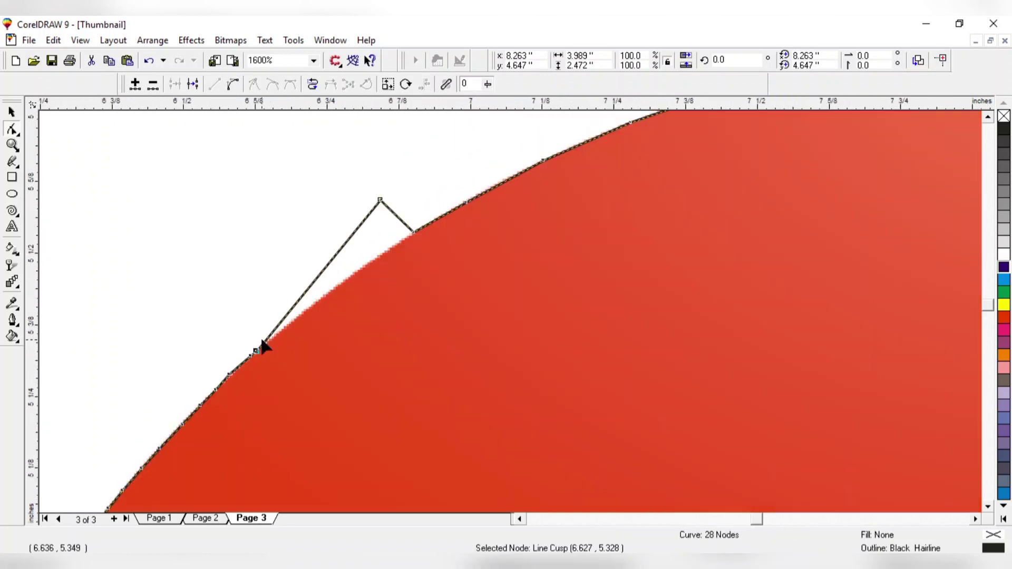
# Add five nodes across the remaining upper-left gap and pull the protruding corner node in so the outline follows the red edge
pyautogui.click(318, 302)
pyautogui.doubleClick(296, 303)
pyautogui.moveTo(296, 303); pyautogui.dragTo(398, 241)
pyautogui.doubleClick(314, 291)
pyautogui.doubleClick(336, 272)
pyautogui.click(354, 253)
pyautogui.scroll(-7, 347, 254)
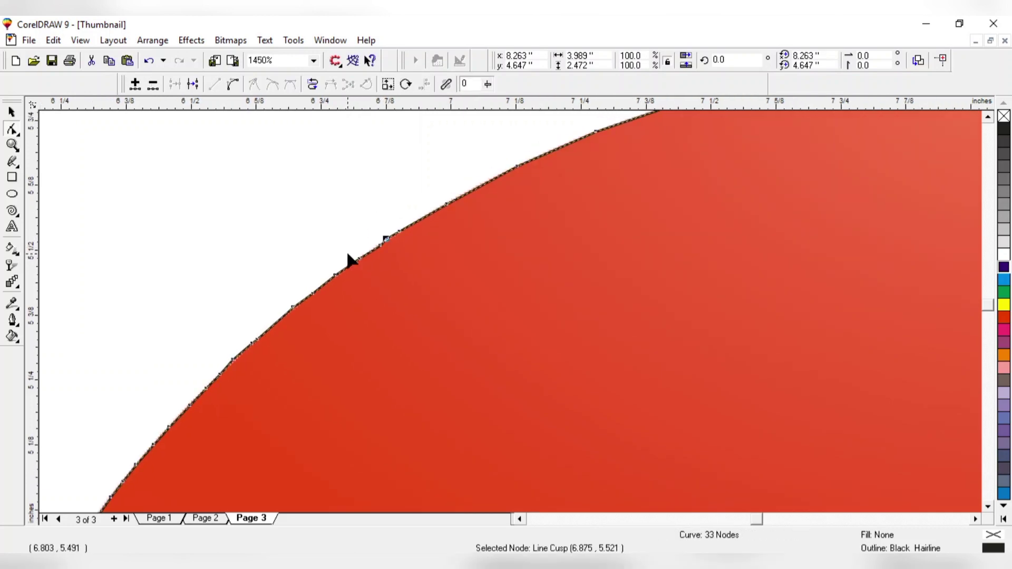
# Add a node beside the outline's lower-right corner, then fit it and the corner node to the yellow edge near (10.243, 3.425)
pyautogui.scroll(1, 443, 262)
pyautogui.scroll(4, 480, 351)
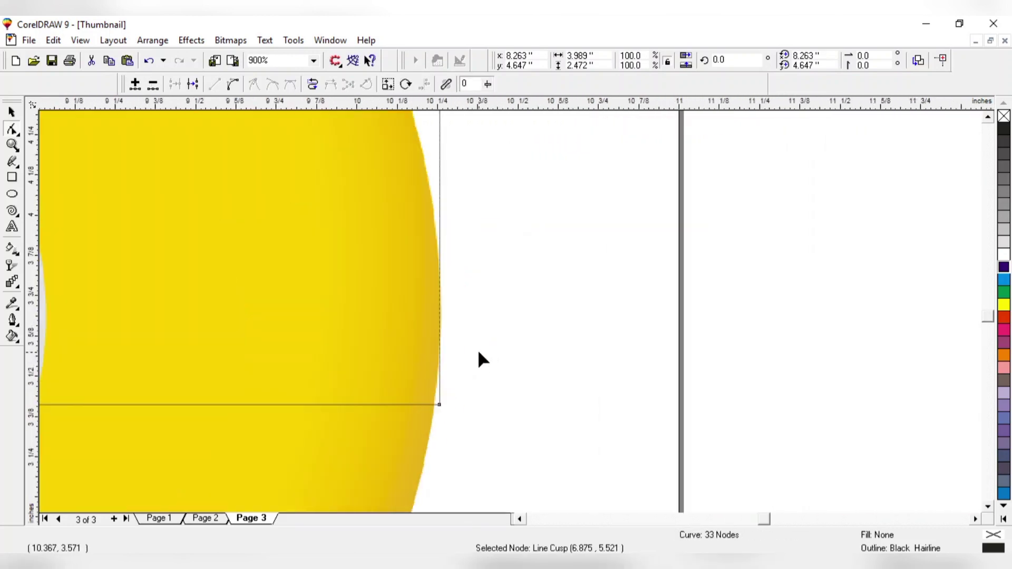
pyautogui.doubleClick(430, 404)
pyautogui.scroll(6, 430, 407)
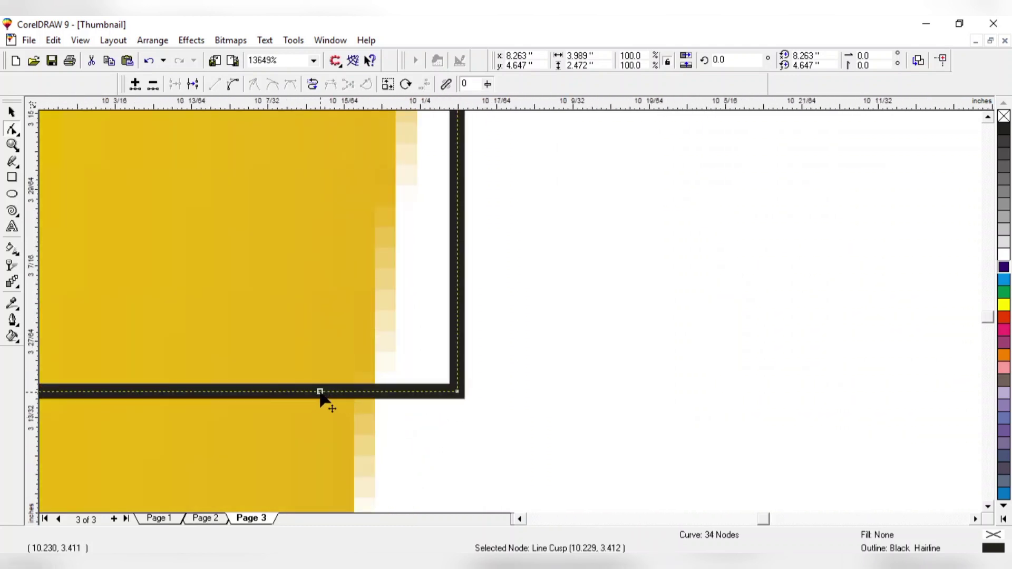
pyautogui.moveTo(320, 393); pyautogui.dragTo(375, 395)
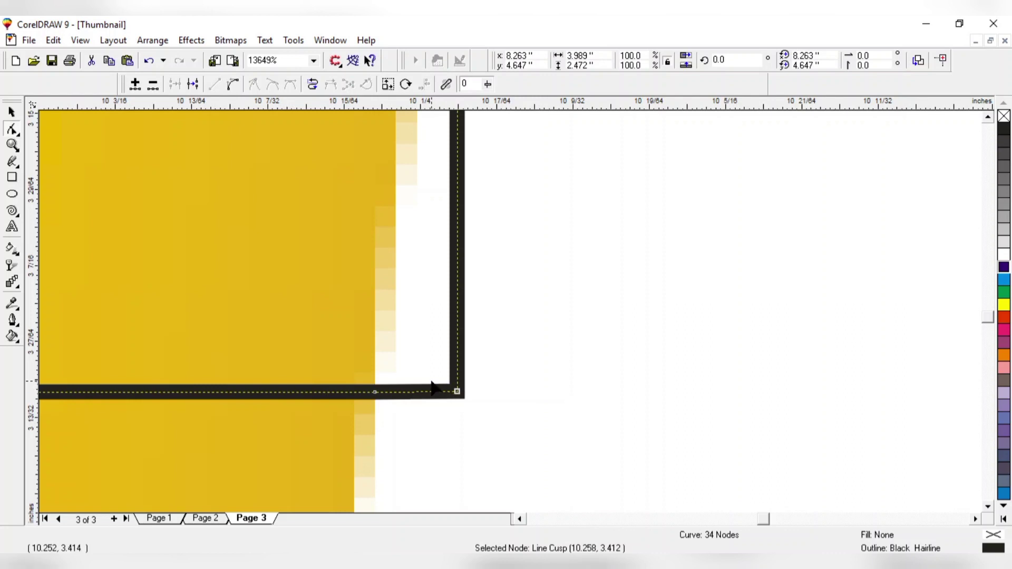
pyautogui.moveTo(457, 392); pyautogui.dragTo(396, 355)
pyautogui.moveTo(396, 356); pyautogui.dragTo(386, 326)
# Add four nodes to the outline's right side along the yellow edge, from about (10.250, 3.611) up to (10.249, 3.954)
pyautogui.scroll(2, 409, 374)
pyautogui.scroll(-10, 416, 374)
pyautogui.scroll(4, 417, 364)
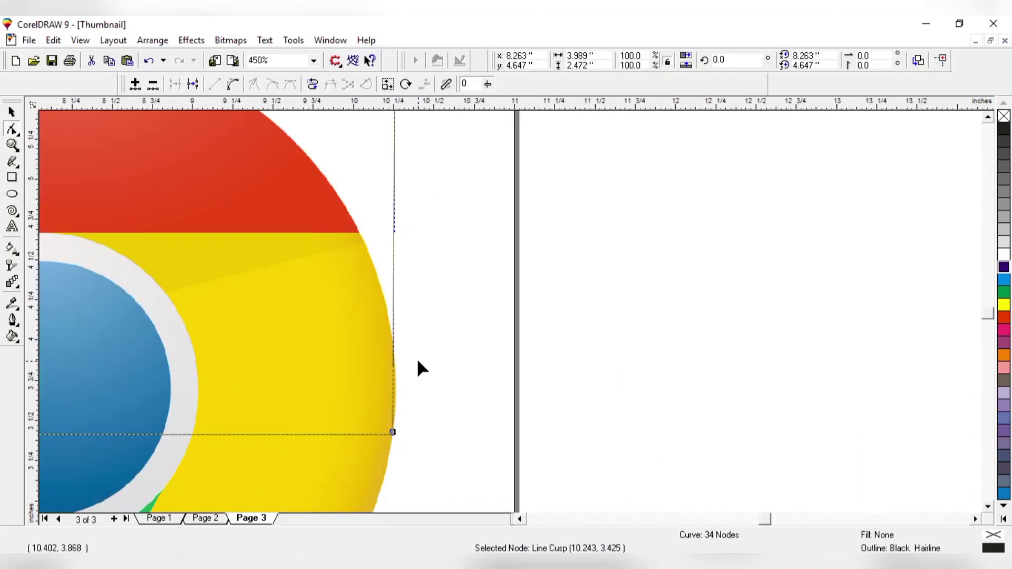
pyautogui.doubleClick(392, 392)
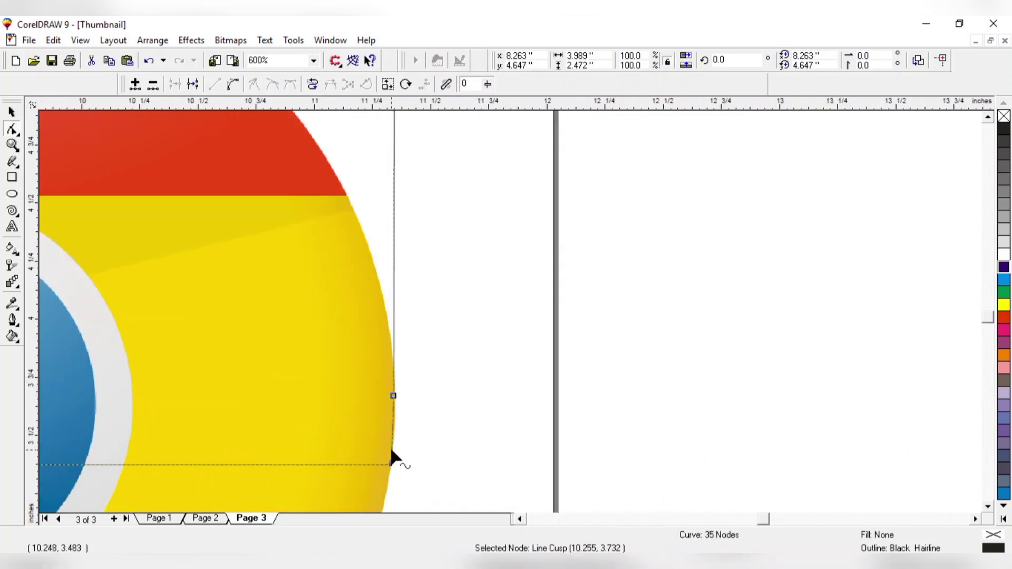
pyautogui.scroll(3, 388, 445)
pyautogui.doubleClick(393, 421)
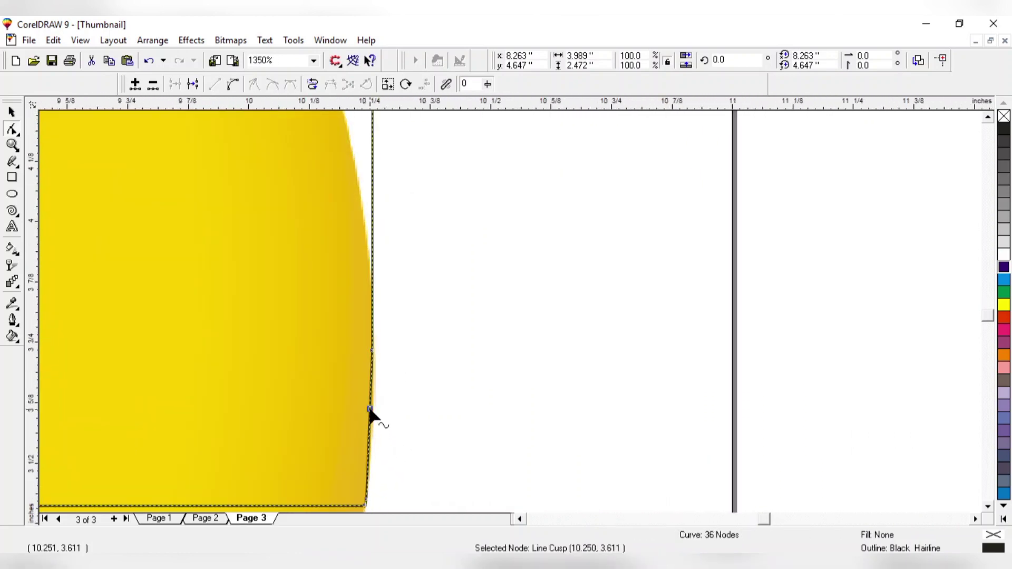
pyautogui.click(372, 250)
pyautogui.doubleClick(372, 277)
pyautogui.click(374, 247)
pyautogui.click(372, 246)
pyautogui.doubleClick(372, 247)
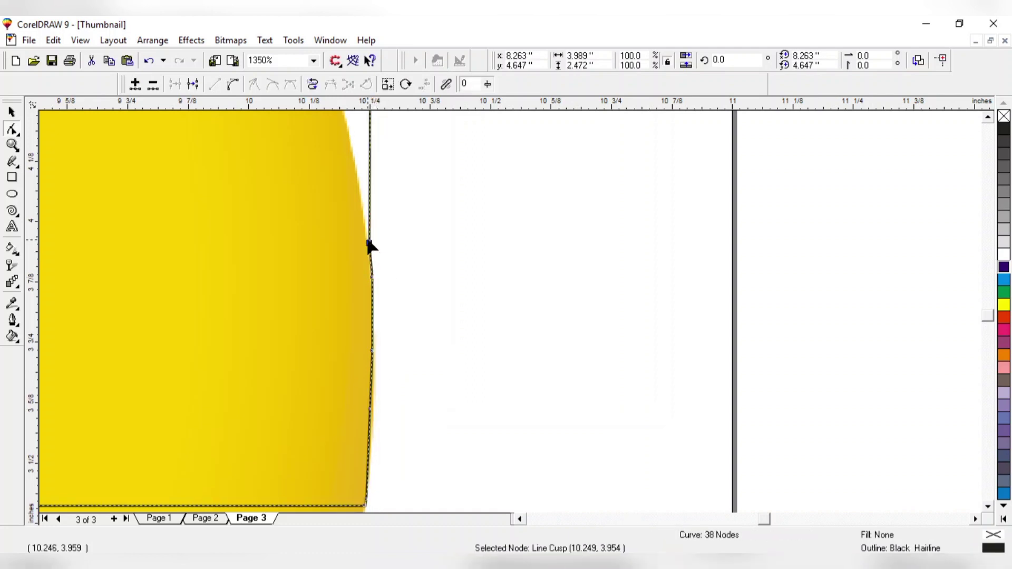
# Add three nodes to the bottom segment at the red tip and fit them to the white ring's edge up to about (7.101, 3.669)
pyautogui.scroll(-5, 564, 345)
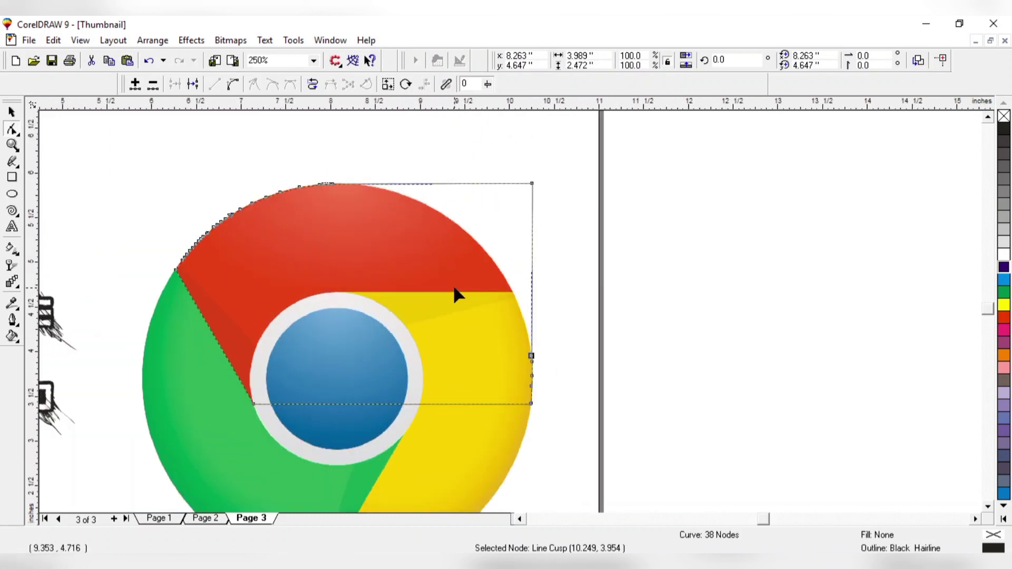
pyautogui.scroll(2, 261, 419)
pyautogui.scroll(2, 259, 411)
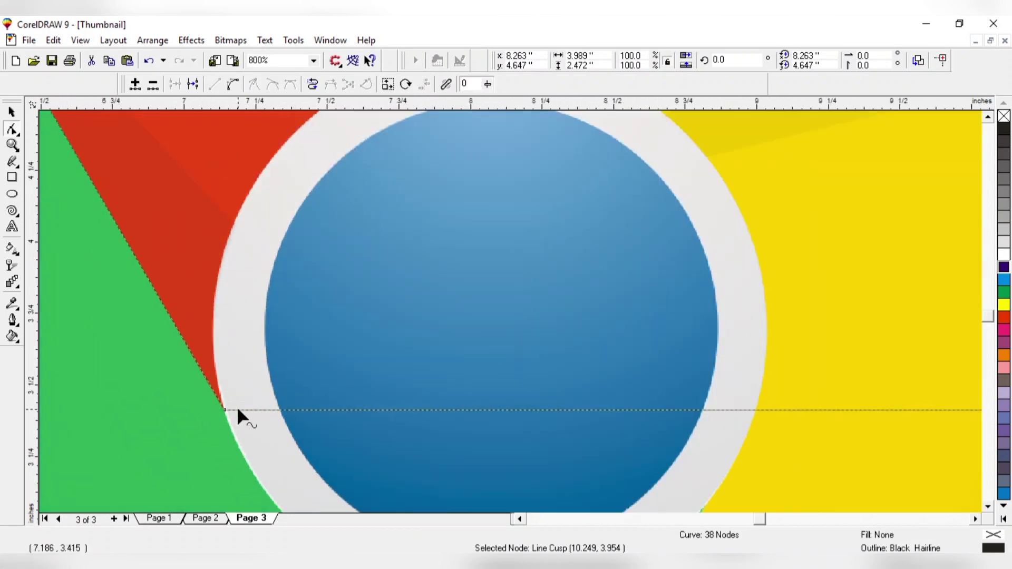
pyautogui.moveTo(234, 410); pyautogui.dragTo(215, 376)
pyautogui.scroll(3, 211, 396)
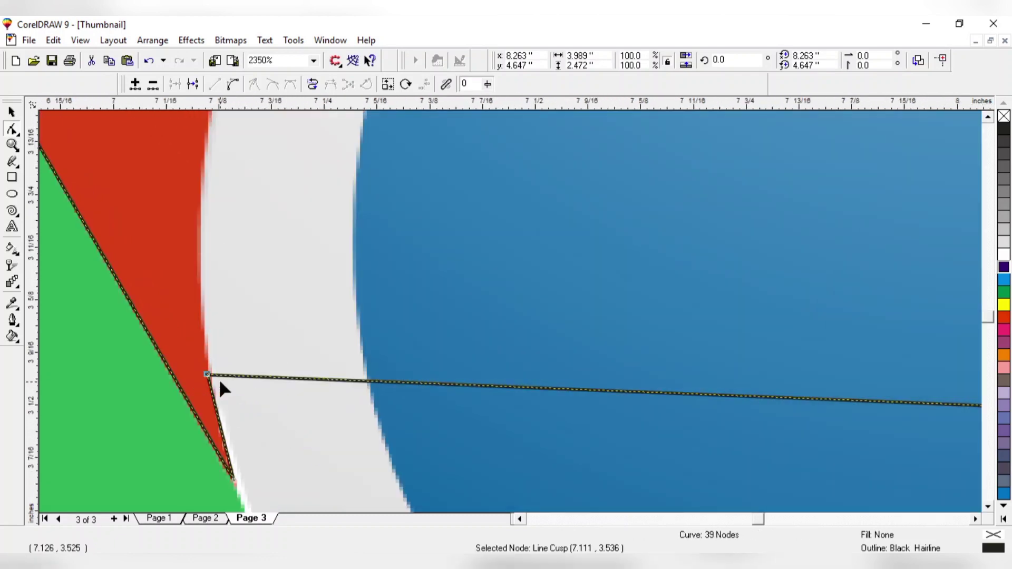
pyautogui.moveTo(294, 386); pyautogui.dragTo(199, 261)
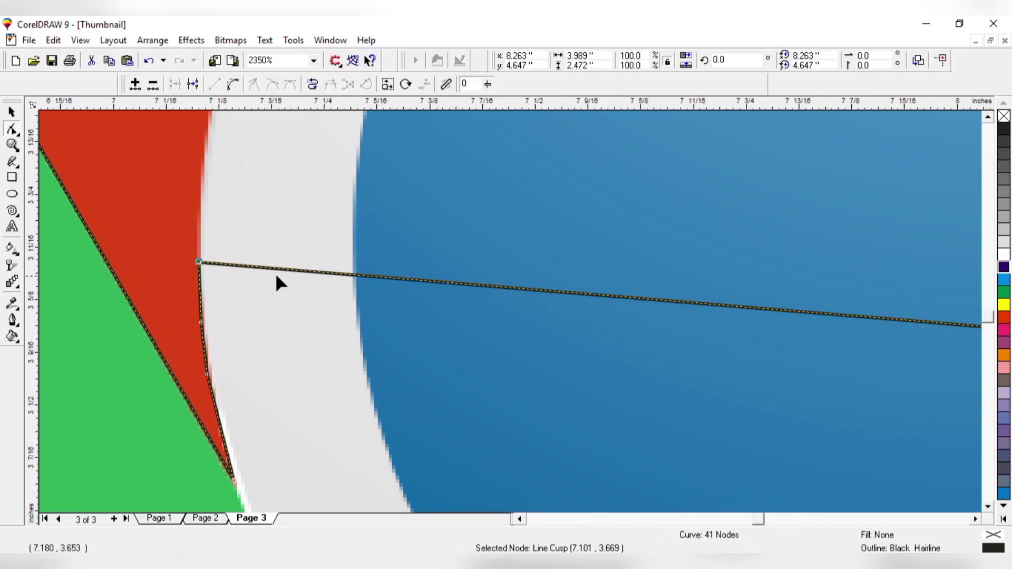
# Add three more nodes up the left side of the white ring, following the red boundary to about (7.121, 3.888)
pyautogui.doubleClick(282, 270)
pyautogui.moveTo(282, 270); pyautogui.dragTo(197, 221)
pyautogui.scroll(-3, 205, 390)
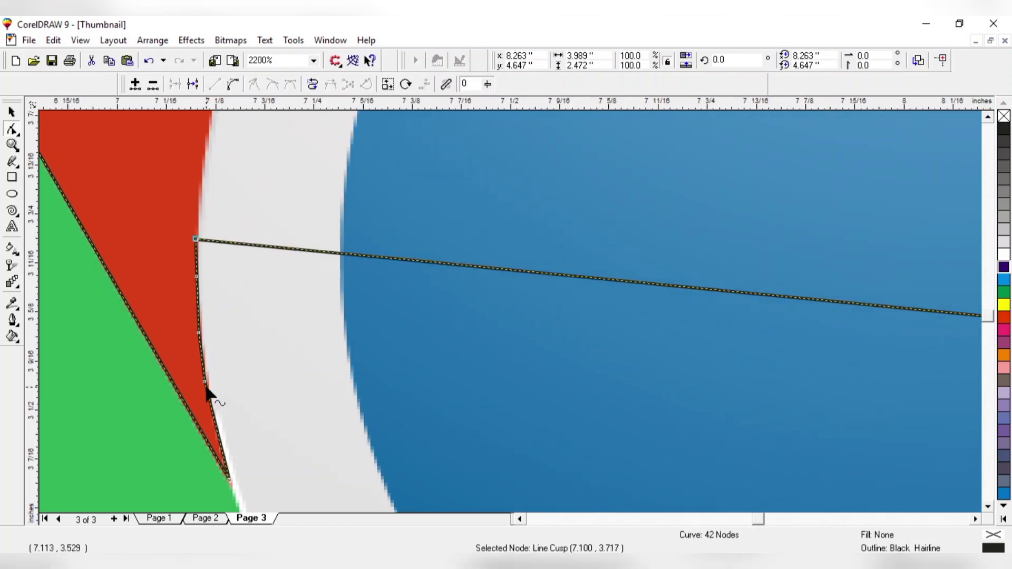
pyautogui.scroll(-1, 202, 352)
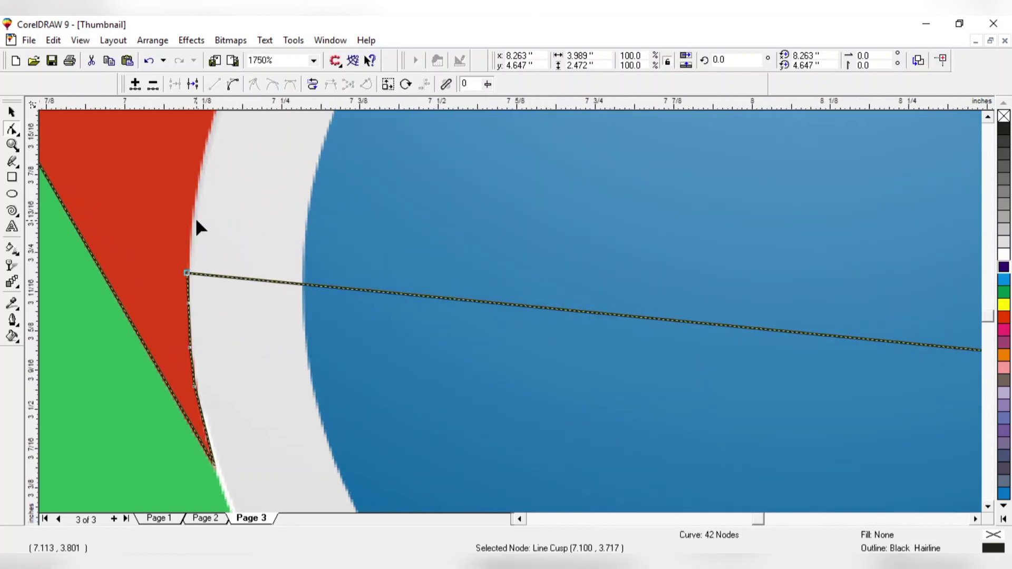
pyautogui.click(215, 281)
pyautogui.doubleClick(218, 282)
pyautogui.moveTo(217, 282); pyautogui.dragTo(185, 228)
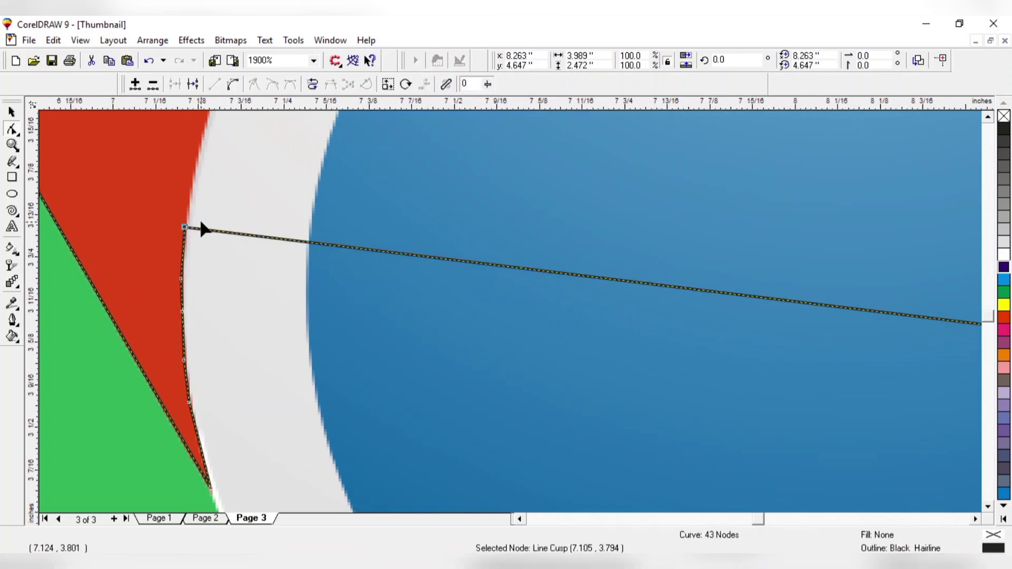
pyautogui.moveTo(270, 242); pyautogui.dragTo(197, 165)
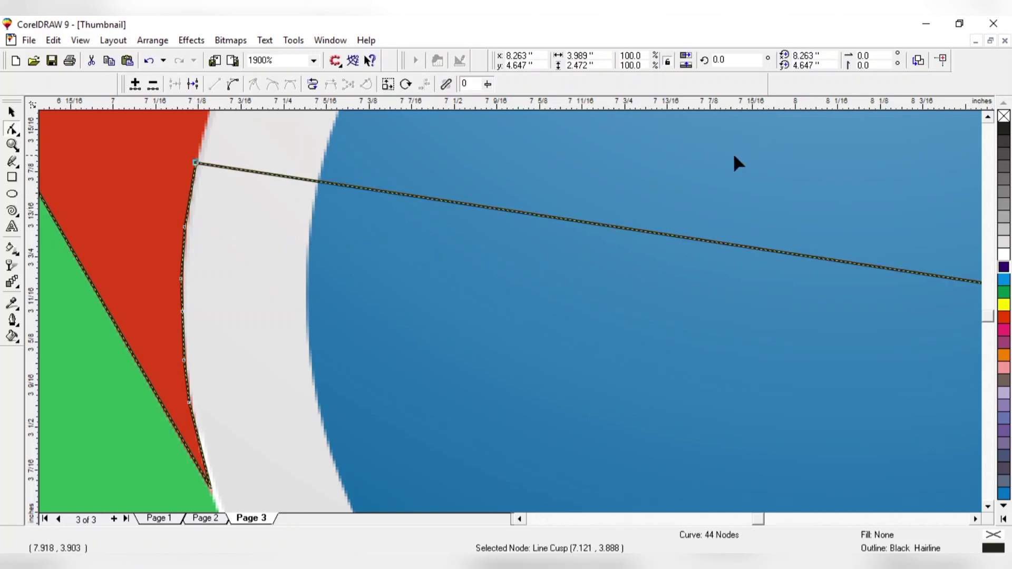
# Extend the inner boundary with three nodes along the white ring, ending at about (7.191, 4.097)
pyautogui.click(988, 117)
pyautogui.click(290, 467)
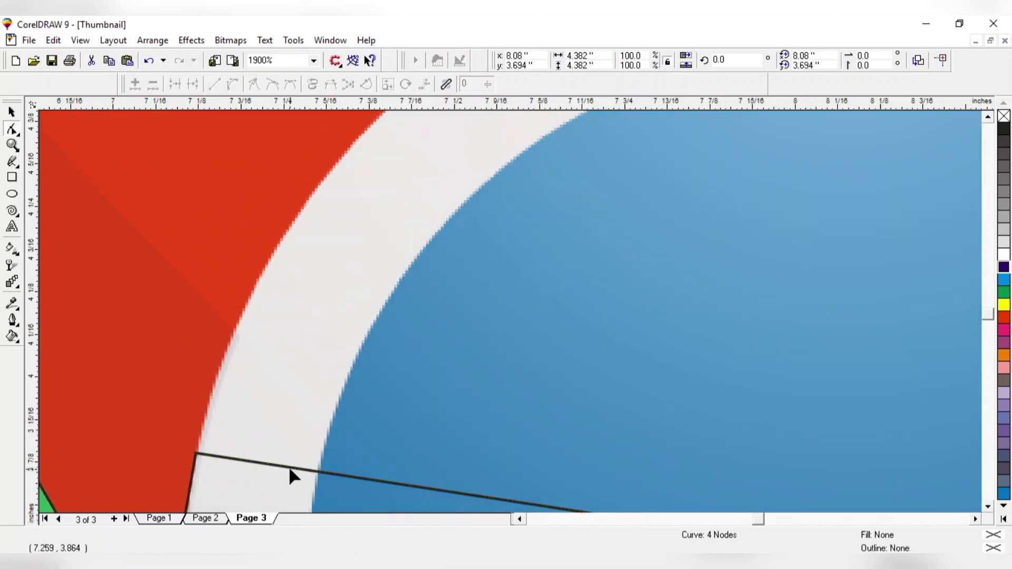
pyautogui.doubleClick(289, 466)
pyautogui.moveTo(289, 467); pyautogui.dragTo(209, 397)
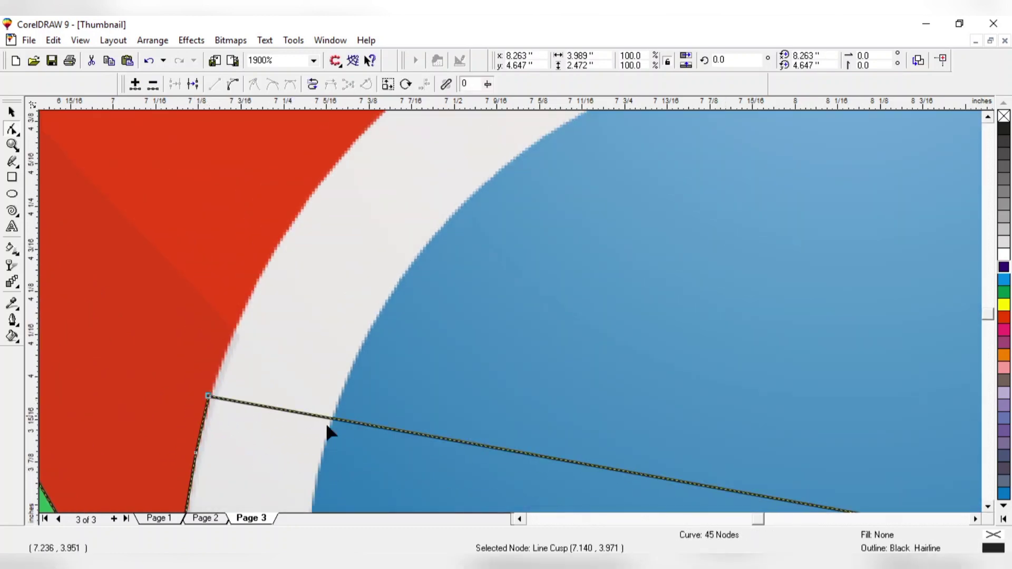
pyautogui.moveTo(323, 419); pyautogui.dragTo(221, 377)
pyautogui.scroll(1, 232, 354)
pyautogui.moveTo(332, 395); pyautogui.dragTo(219, 336)
pyautogui.scroll(1, 258, 328)
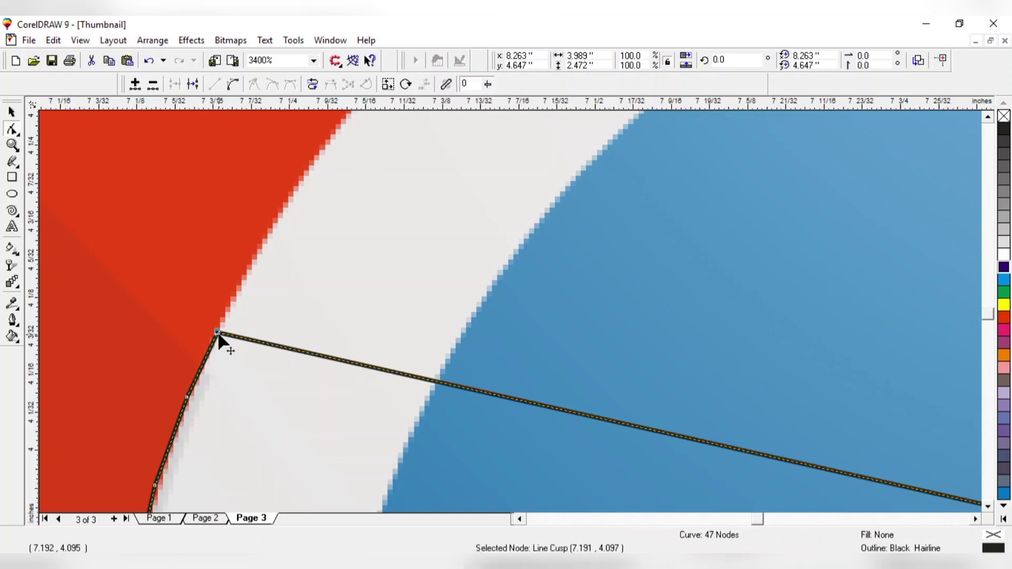
# Reselect the traced curve and add three nodes along the red inner edge up to about (7.237, 4.189)
pyautogui.click(270, 233)
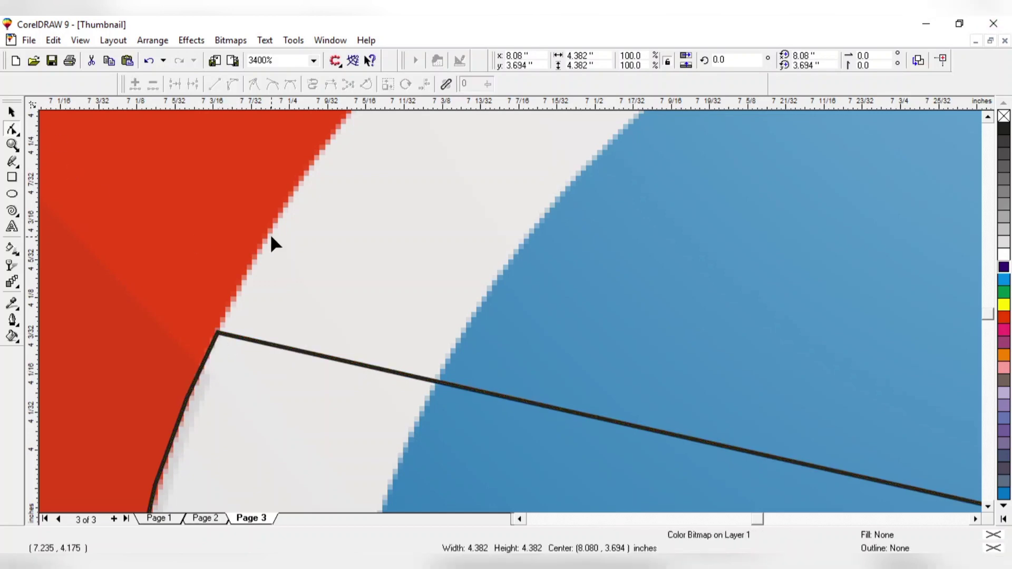
pyautogui.click(277, 349)
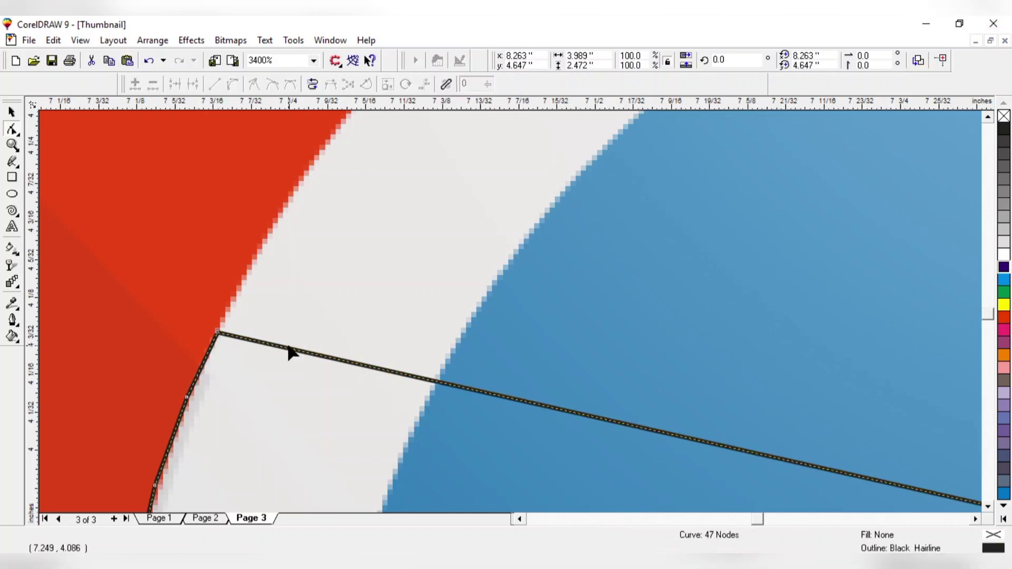
pyautogui.doubleClick(282, 347)
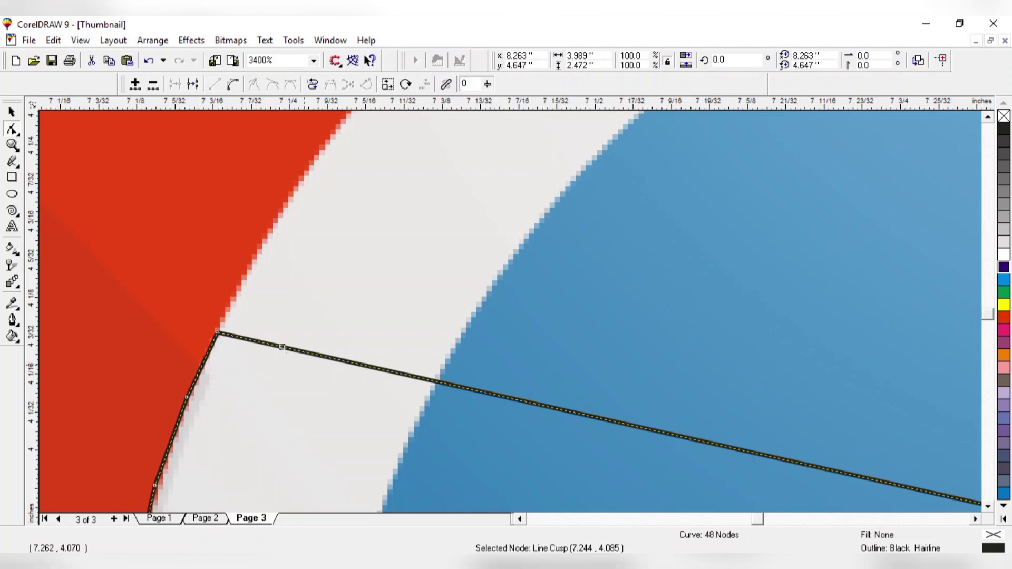
pyautogui.moveTo(280, 350); pyautogui.dragTo(239, 286)
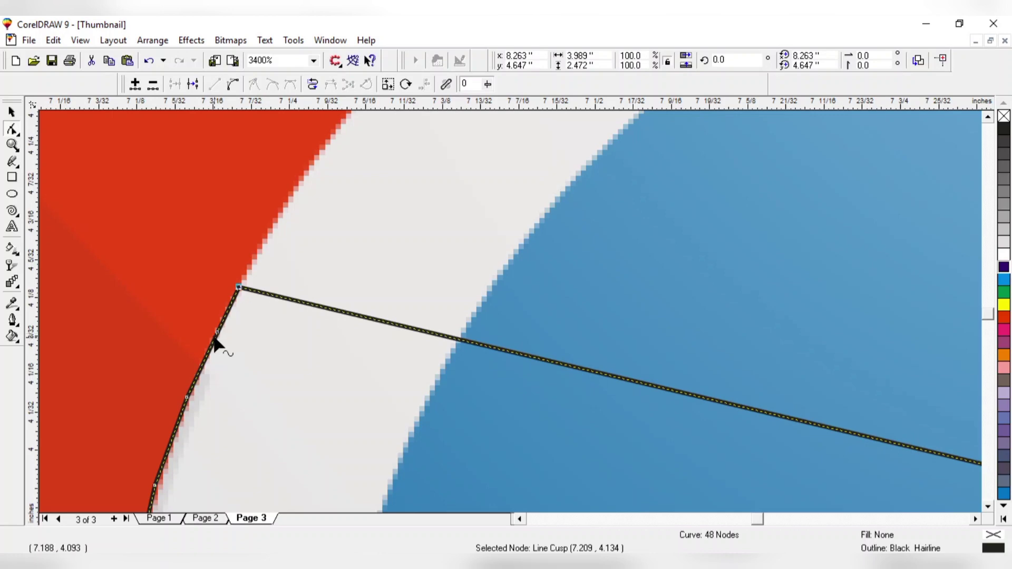
pyautogui.doubleClick(324, 308)
pyautogui.moveTo(319, 314); pyautogui.dragTo(253, 263)
pyautogui.doubleClick(357, 289)
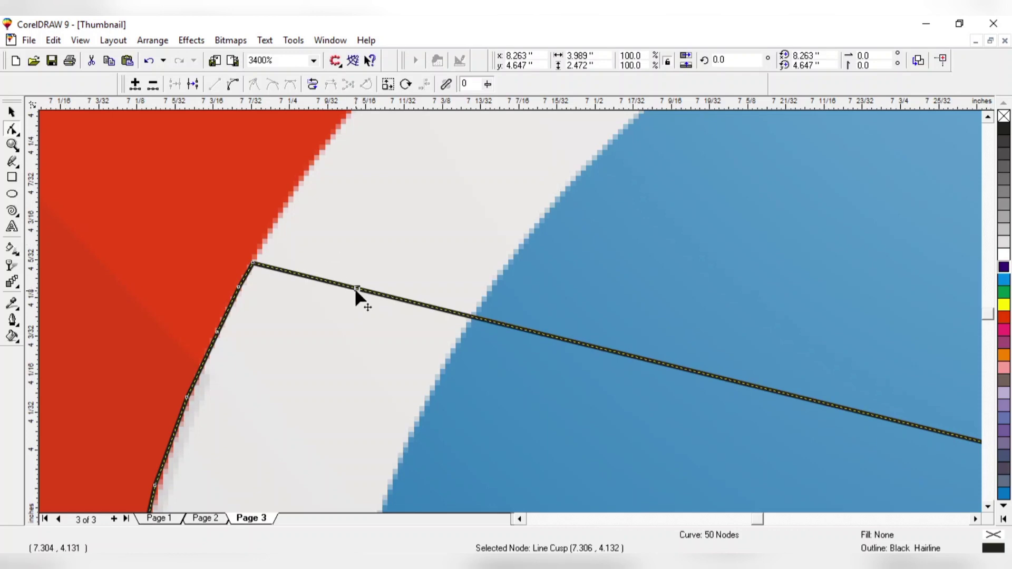
pyautogui.moveTo(357, 289); pyautogui.dragTo(274, 220)
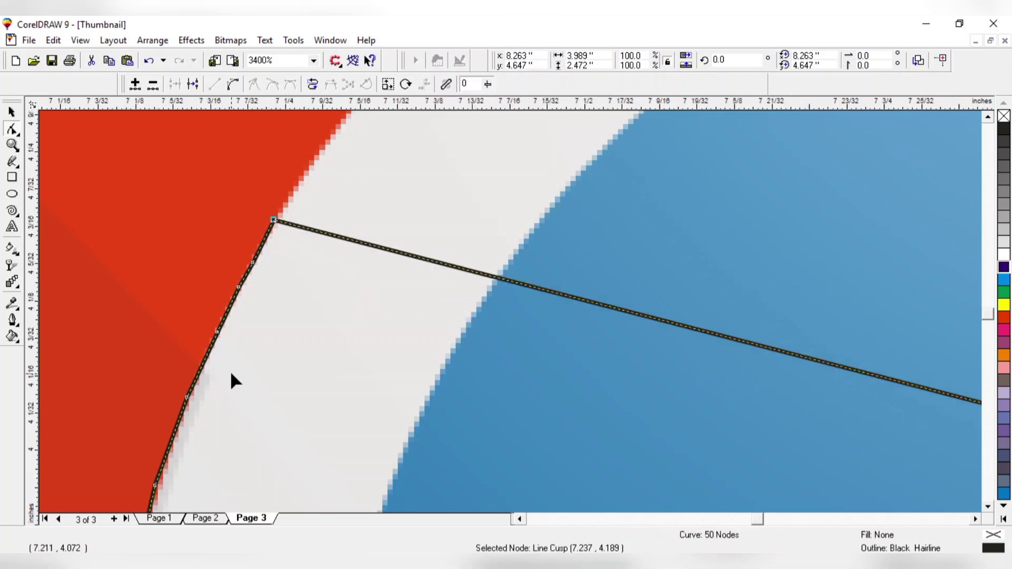
# Continue the inner arc with three nodes along the ring's upper-left edge, ending at about (7.384, 4.373)
pyautogui.scroll(-2, 230, 372)
pyautogui.press('Escape')
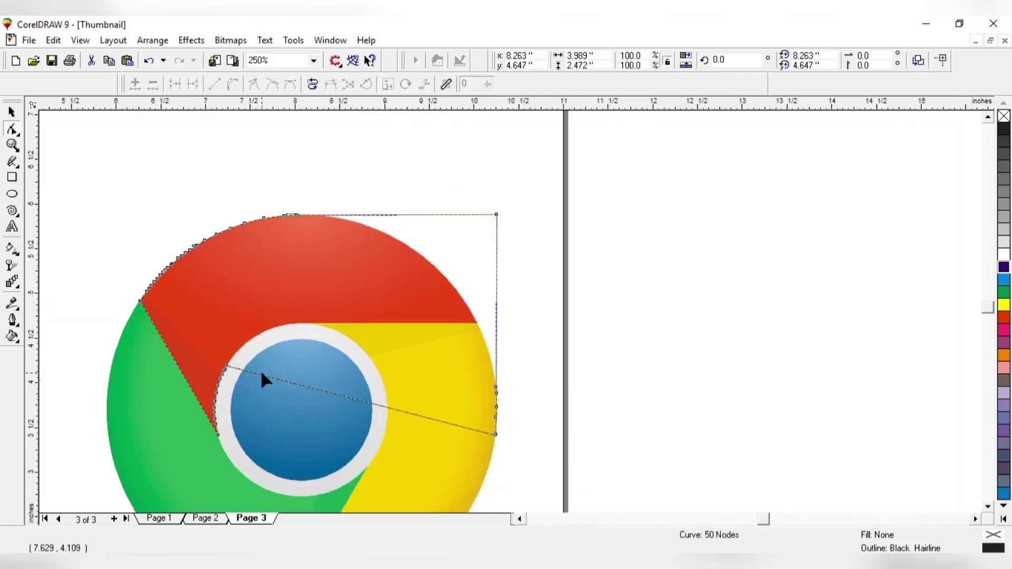
pyautogui.scroll(4, 258, 372)
pyautogui.doubleClick(241, 349)
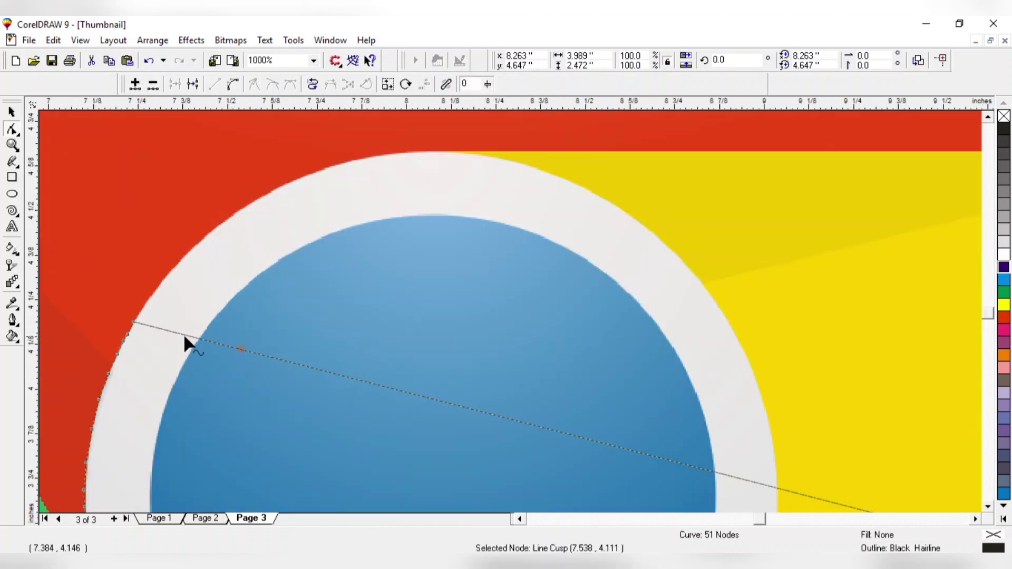
pyautogui.moveTo(241, 348); pyautogui.dragTo(157, 293)
pyautogui.scroll(2, 143, 291)
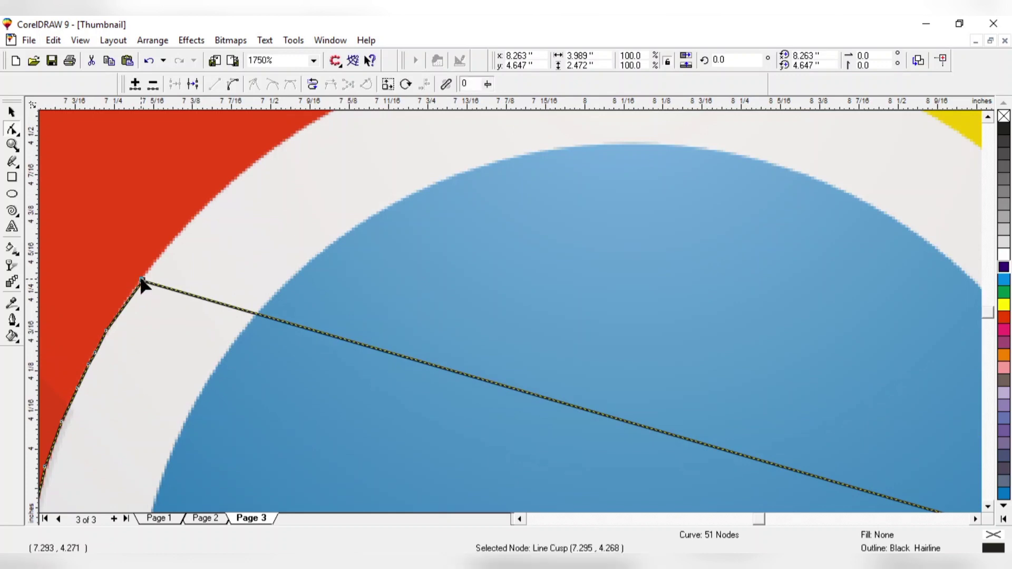
pyautogui.moveTo(142, 283)
pyautogui.mouseDown()
pyautogui.moveTo(175, 261)
pyautogui.moveTo(169, 243)
pyautogui.mouseUp()
pyautogui.click(181, 286)
pyautogui.doubleClick(181, 287)
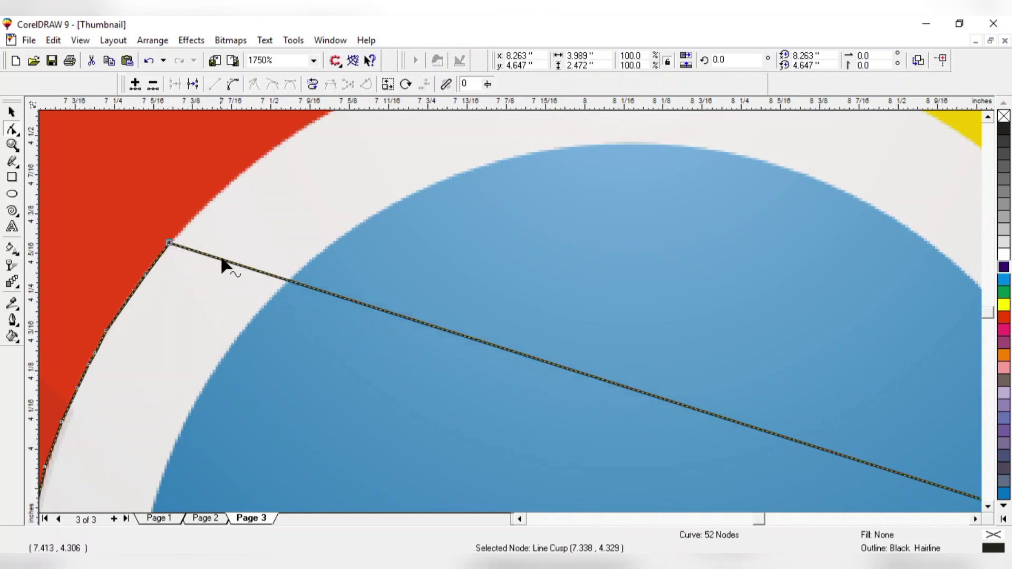
pyautogui.doubleClick(222, 259)
pyautogui.moveTo(219, 262); pyautogui.dragTo(198, 217)
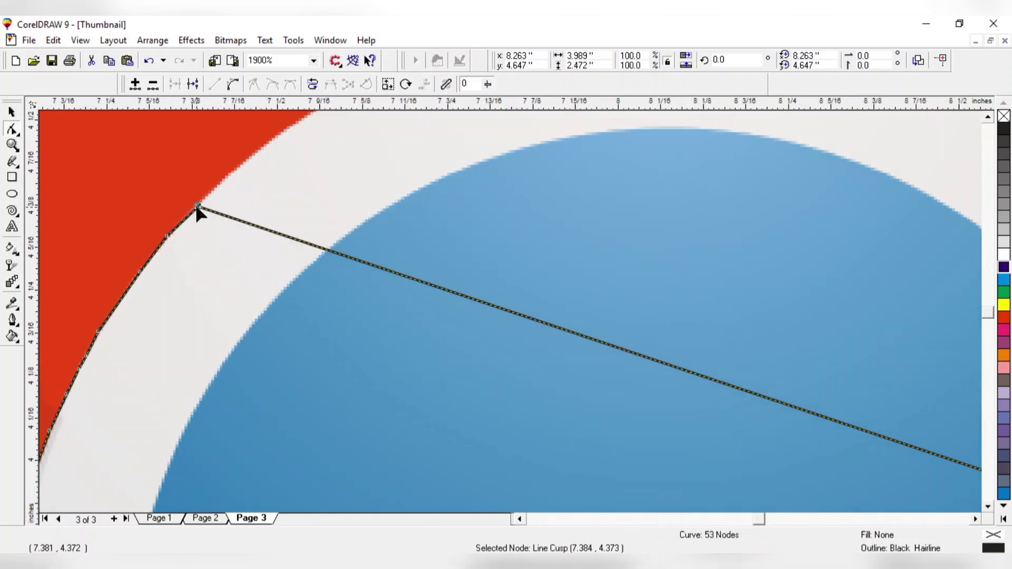
# Stretch the inner segment farther up the ring's edge with a new node and add two intermediate nodes, fitting one at about (7.455, 4.440)
pyautogui.doubleClick(249, 221)
pyautogui.moveTo(252, 223); pyautogui.dragTo(281, 134)
pyautogui.doubleClick(259, 193)
pyautogui.doubleClick(283, 173)
pyautogui.click(246, 159)
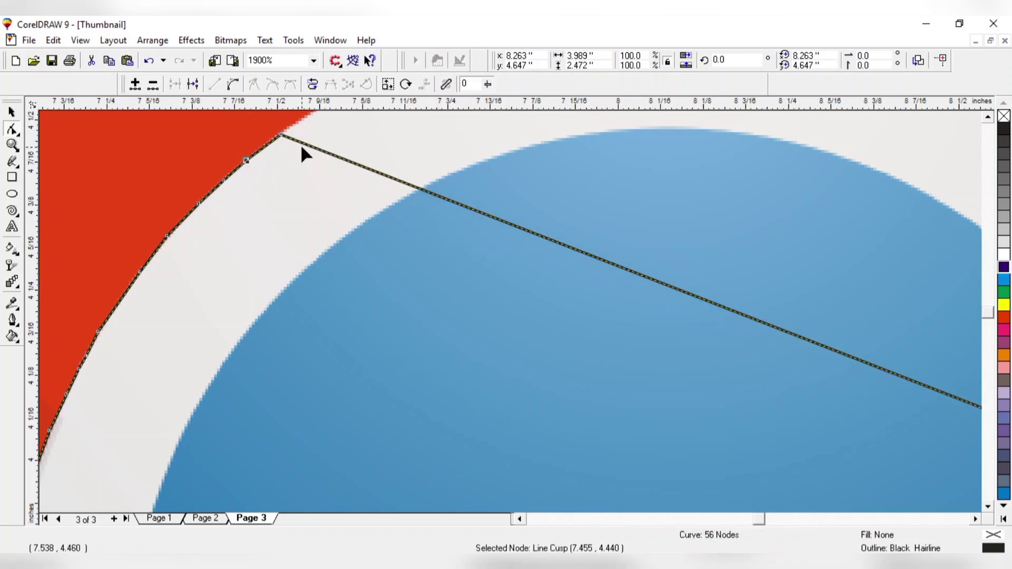
# Add three nodes on the closing line and fit them to the red inner edge along the white ring's upper-left arc
pyautogui.click(279, 134)
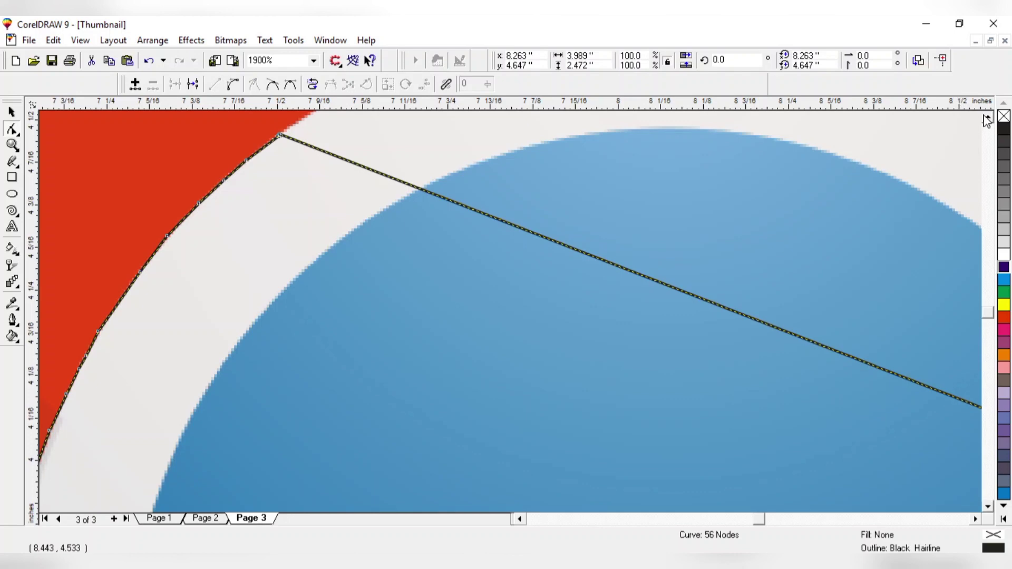
pyautogui.click(987, 118)
pyautogui.click(987, 118)
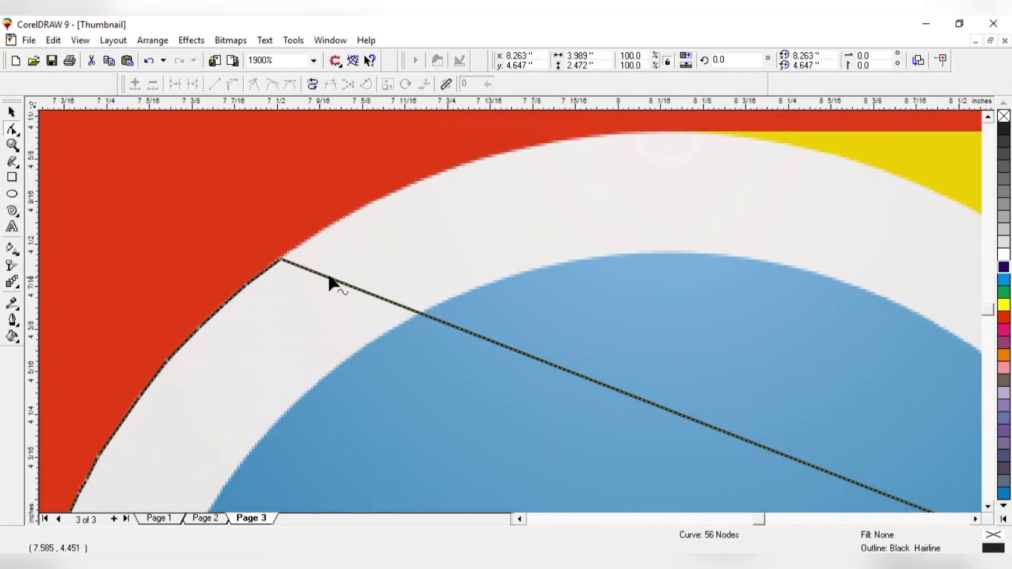
pyautogui.doubleClick(327, 277)
pyautogui.moveTo(327, 277); pyautogui.dragTo(333, 223)
pyautogui.doubleClick(387, 246)
pyautogui.moveTo(388, 246); pyautogui.dragTo(398, 192)
pyautogui.doubleClick(453, 216)
pyautogui.moveTo(452, 216); pyautogui.dragTo(464, 163)
# Continue the inner arc with further nodes up to the white ring's top, ending at about (8.083, 4.665)
pyautogui.doubleClick(524, 193)
pyautogui.moveTo(524, 193); pyautogui.dragTo(542, 141)
pyautogui.doubleClick(583, 167)
pyautogui.moveTo(583, 167); pyautogui.dragTo(674, 131)
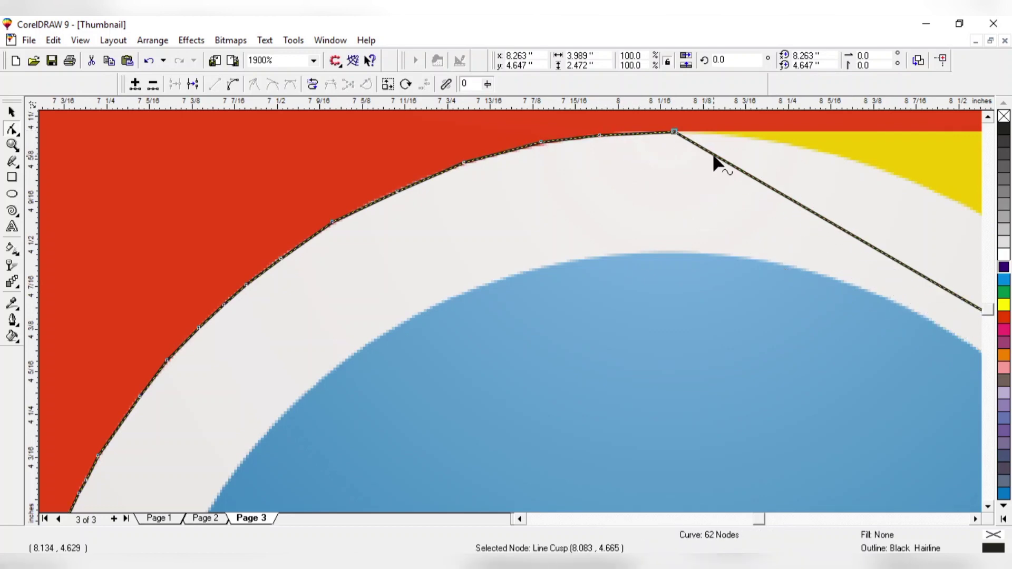
# Add a node on the red-yellow border at about (8.216, 4.665) and raise the node before the ring's top to about (7.990, 4.665)
pyautogui.doubleClick(733, 171)
pyautogui.moveTo(732, 170); pyautogui.dragTo(765, 131)
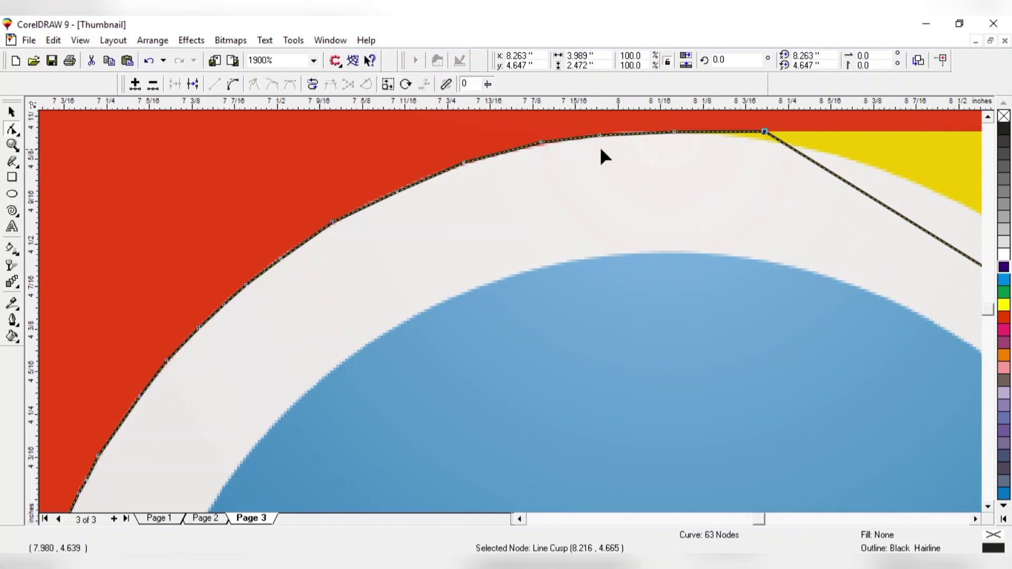
pyautogui.moveTo(600, 136); pyautogui.dragTo(611, 132)
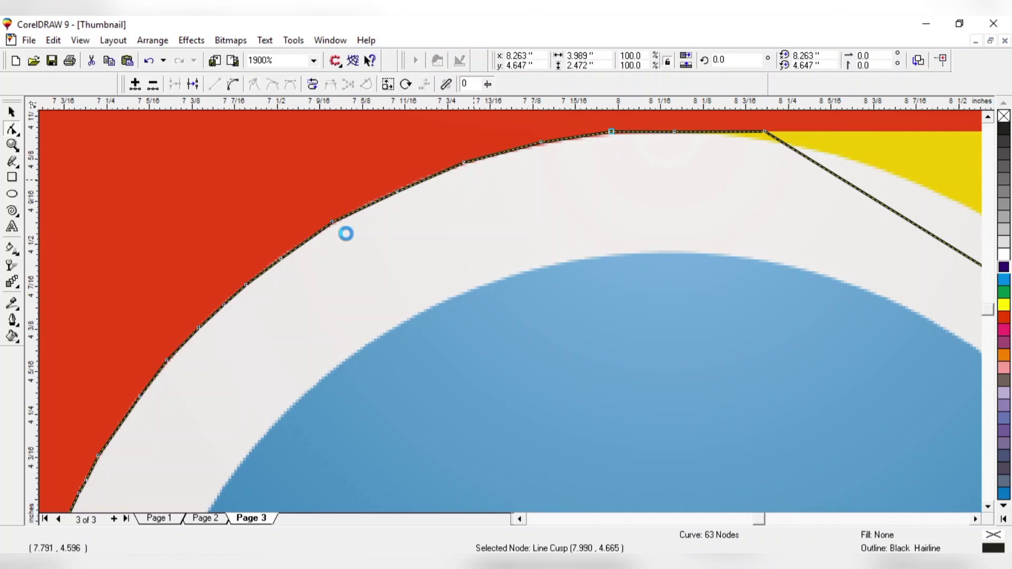
# Delete the surplus nodes along the curve's right side and add a node on the diagonal closing line at about (8.704, 4.363)
pyautogui.scroll(-1, 343, 233)
pyautogui.scroll(-5, 290, 262)
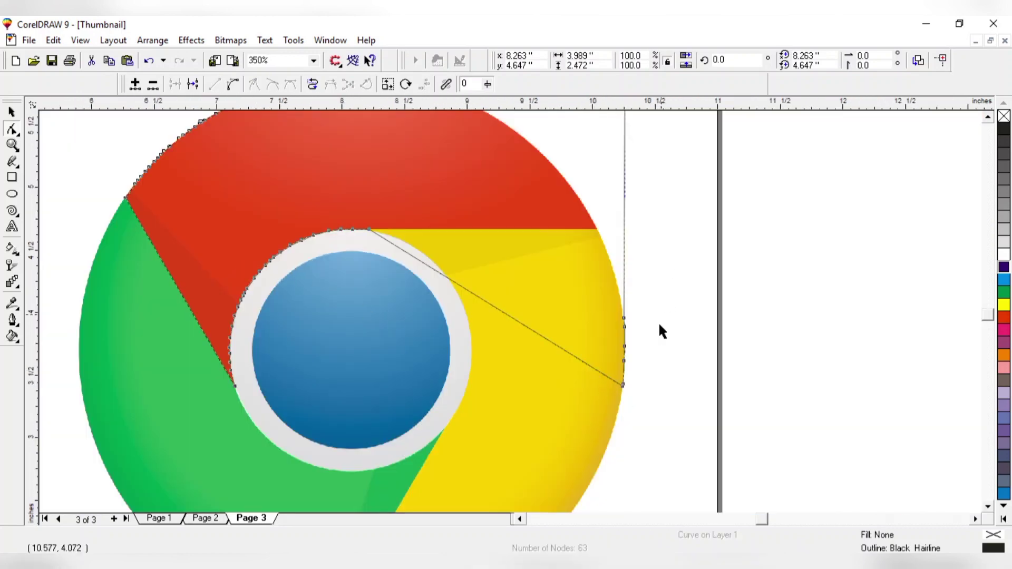
pyautogui.moveTo(672, 268); pyautogui.dragTo(593, 372)
pyautogui.press('Delete')
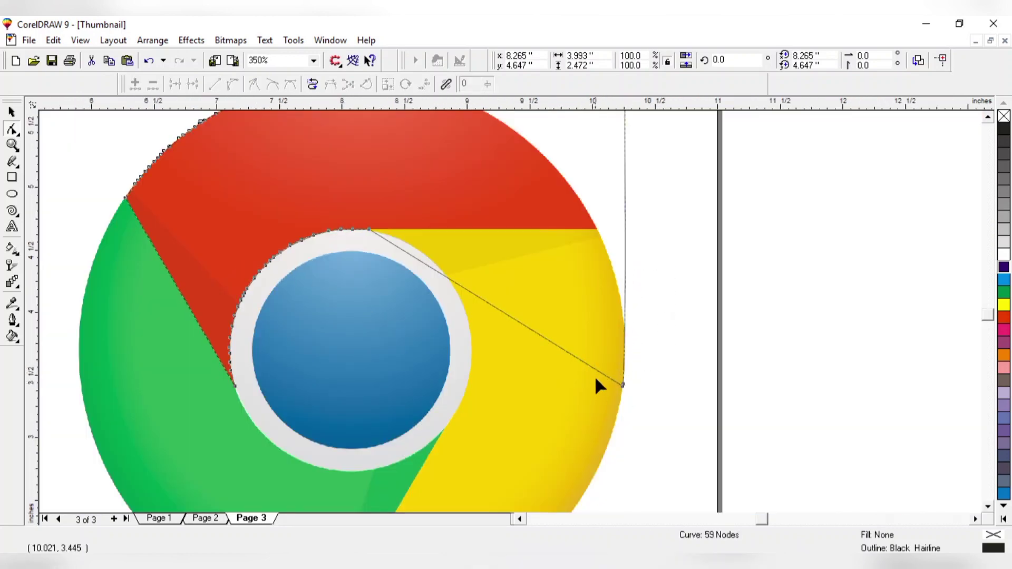
pyautogui.click(431, 268)
# Move the new node onto the red-yellow border at about (9.621, 4.668) and raise the two overlapping lower-right nodes along the yellow outer edge
pyautogui.moveTo(430, 268); pyautogui.dragTo(581, 226)
pyautogui.scroll(3, 534, 225)
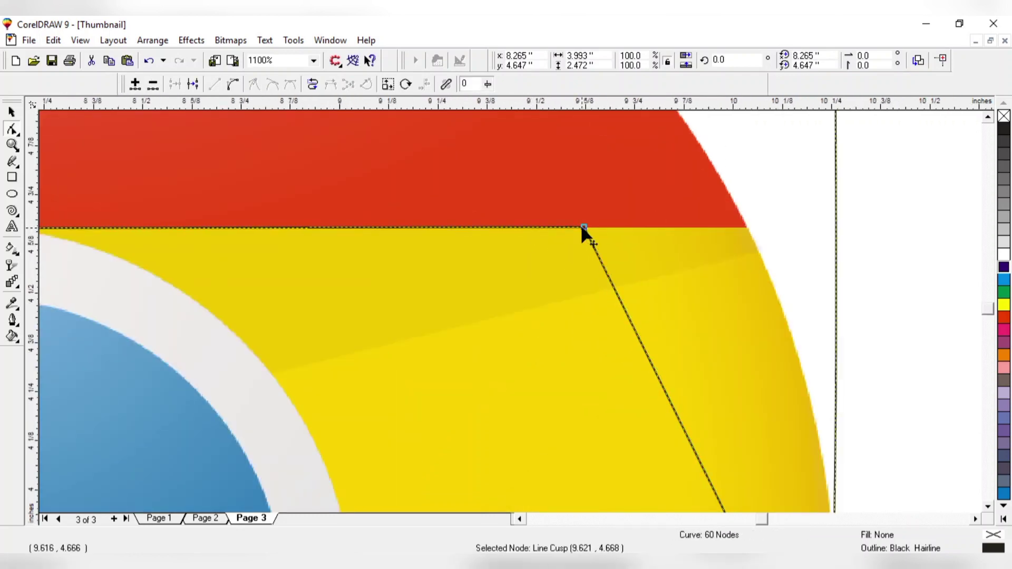
pyautogui.scroll(-1, 326, 226)
pyautogui.scroll(-3, 345, 174)
pyautogui.click(988, 506)
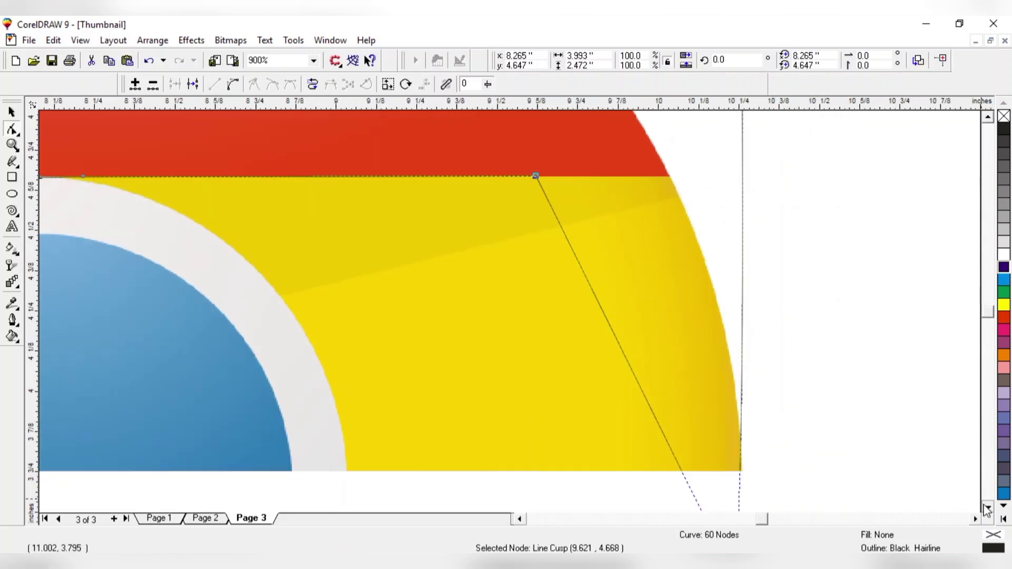
pyautogui.click(988, 506)
pyautogui.click(988, 506)
pyautogui.click(988, 507)
pyautogui.moveTo(750, 485); pyautogui.dragTo(726, 211)
# Move the two overlapping nodes to the outer end of the red-yellow border at about (10.032, 4.666)
pyautogui.click(989, 118)
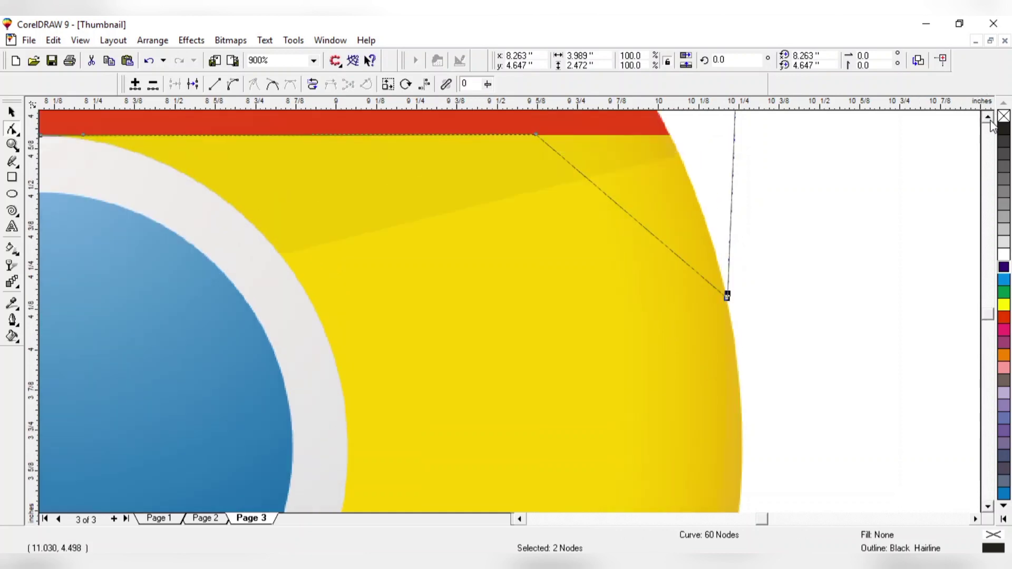
pyautogui.click(989, 118)
pyautogui.click(989, 118)
pyautogui.click(989, 120)
pyautogui.click(989, 120)
pyautogui.click(990, 120)
pyautogui.scroll(-5, 679, 115)
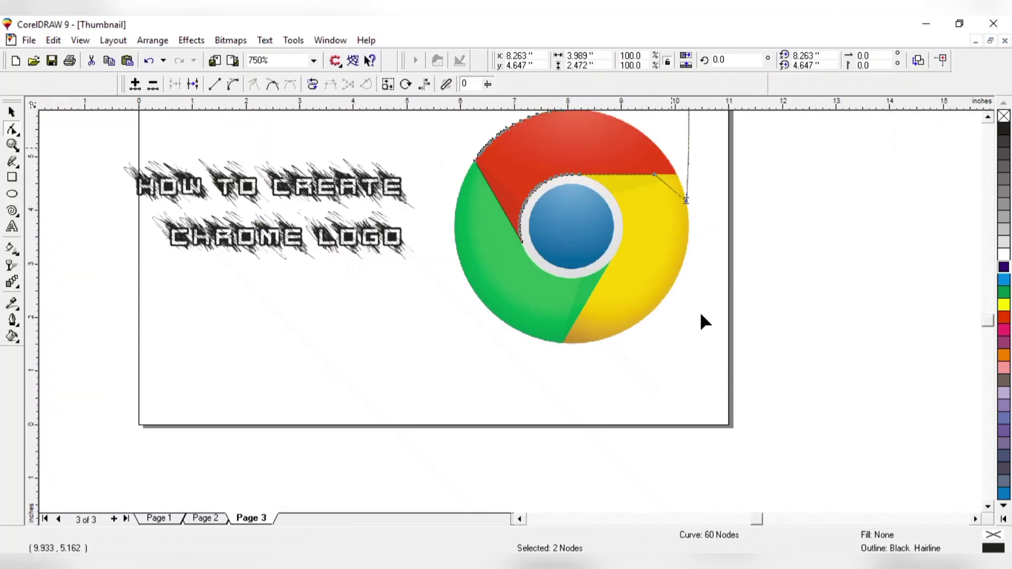
pyautogui.scroll(2, 685, 200)
pyautogui.moveTo(693, 199); pyautogui.dragTo(679, 141)
pyautogui.click(990, 119)
pyautogui.click(990, 119)
pyautogui.click(990, 119)
pyautogui.click(990, 119)
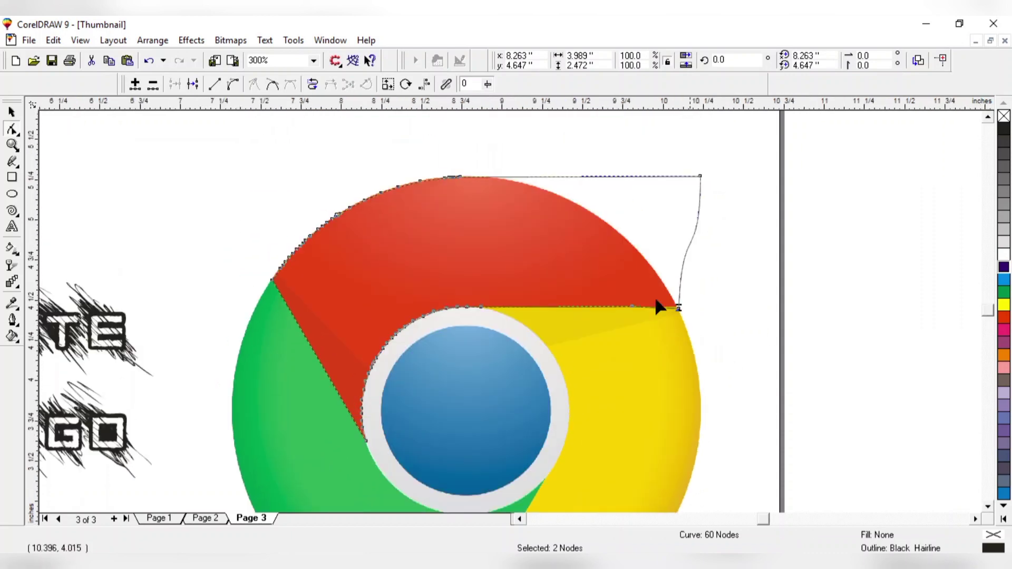
pyautogui.scroll(5, 666, 314)
pyautogui.moveTo(739, 263); pyautogui.dragTo(726, 256)
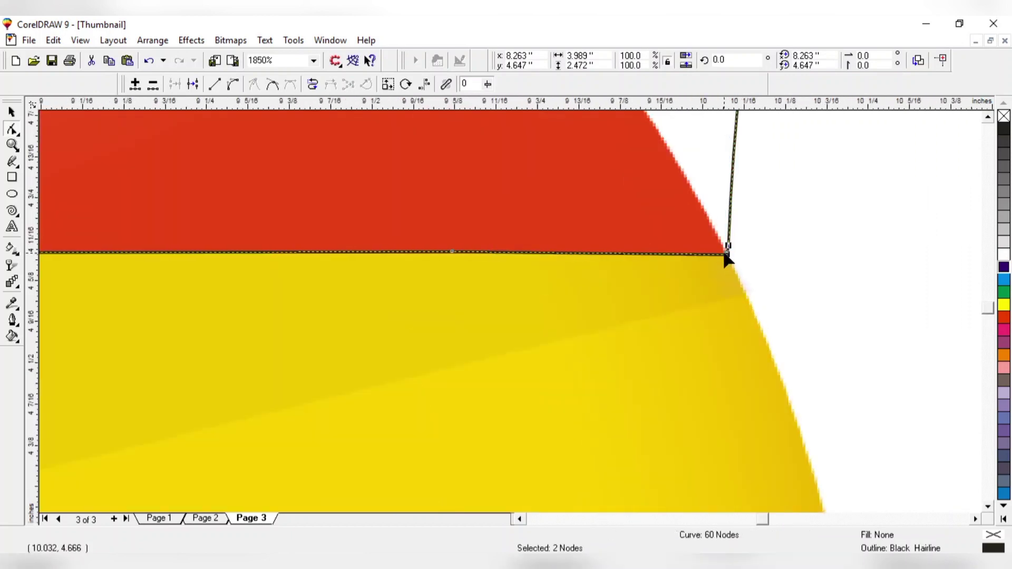
# Separate one of the overlapping nodes and fit it to the red outer edge at about (10.027, 4.684)
pyautogui.click(742, 240)
pyautogui.click(731, 249)
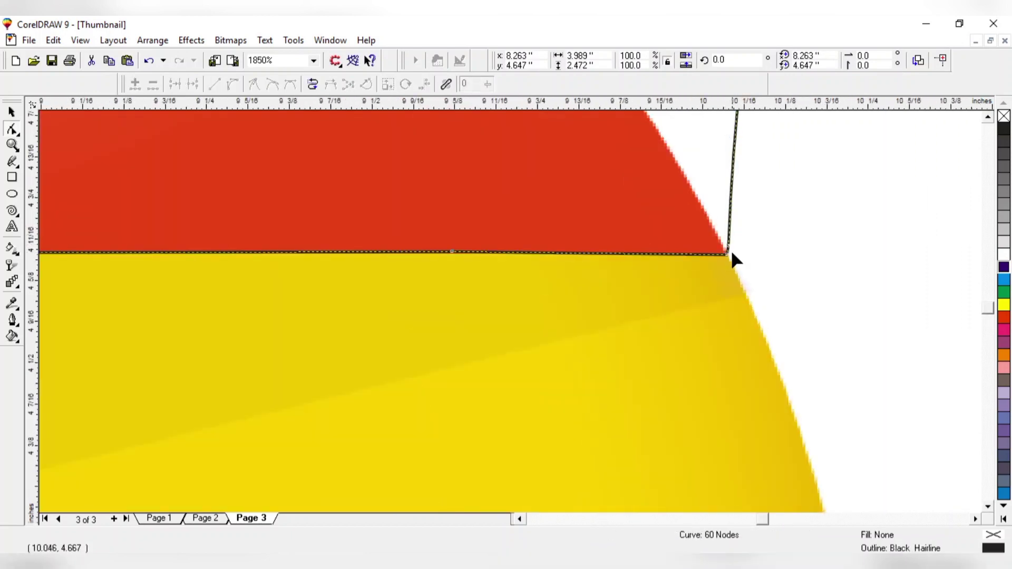
pyautogui.click(729, 252)
pyautogui.scroll(-1, 749, 269)
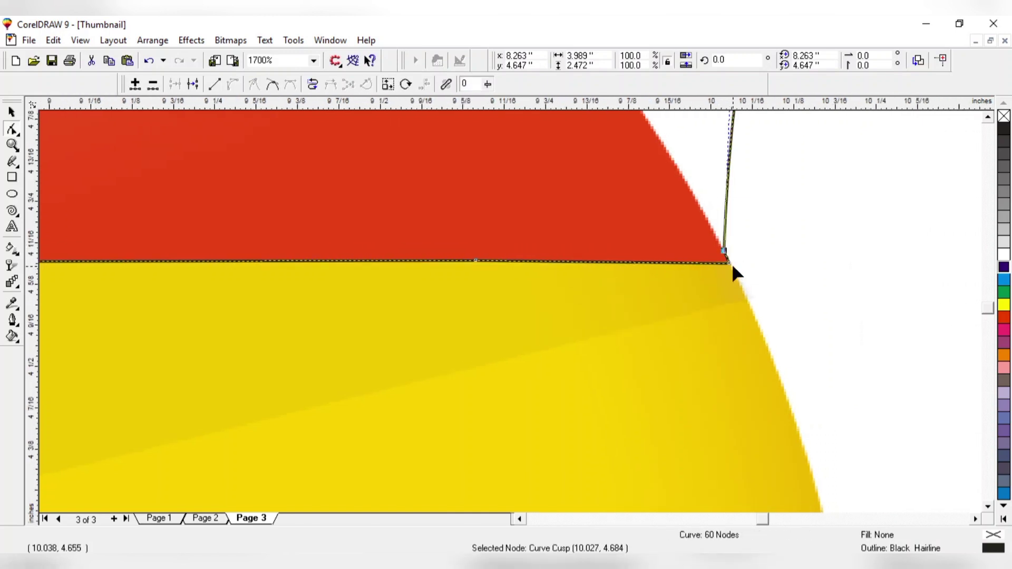
pyautogui.scroll(3, 732, 264)
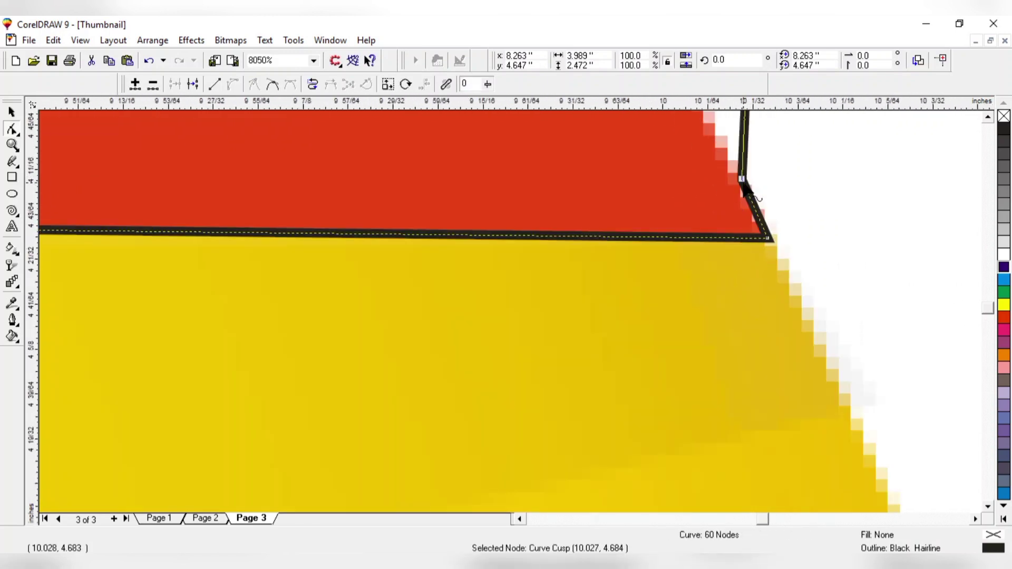
pyautogui.scroll(-1, 743, 333)
pyautogui.click(982, 118)
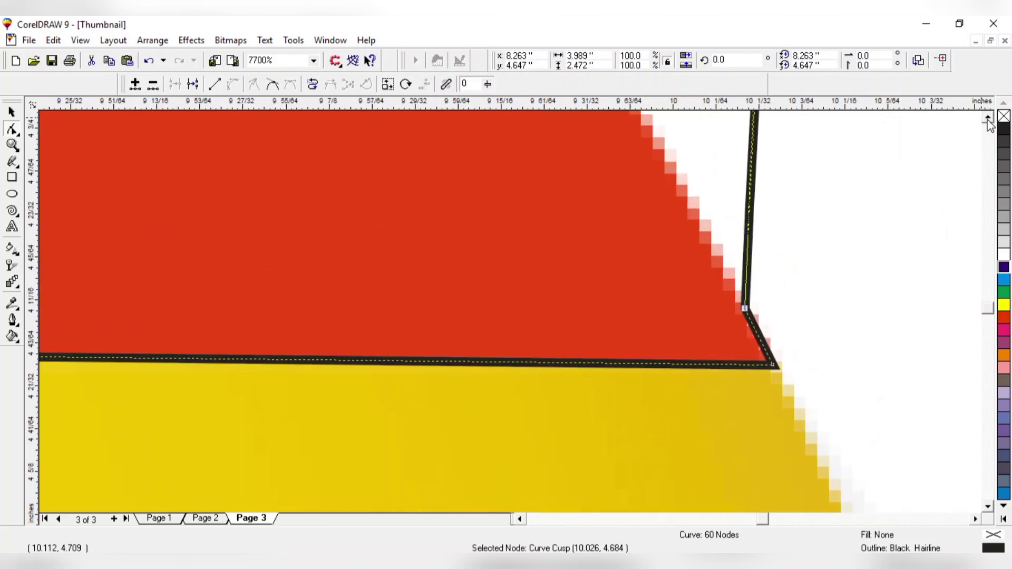
pyautogui.click(983, 118)
# Try adding nodes above the red corner and fitting one to the outer edge at about (10.015, 4.703), and undo the moves
pyautogui.doubleClick(749, 331)
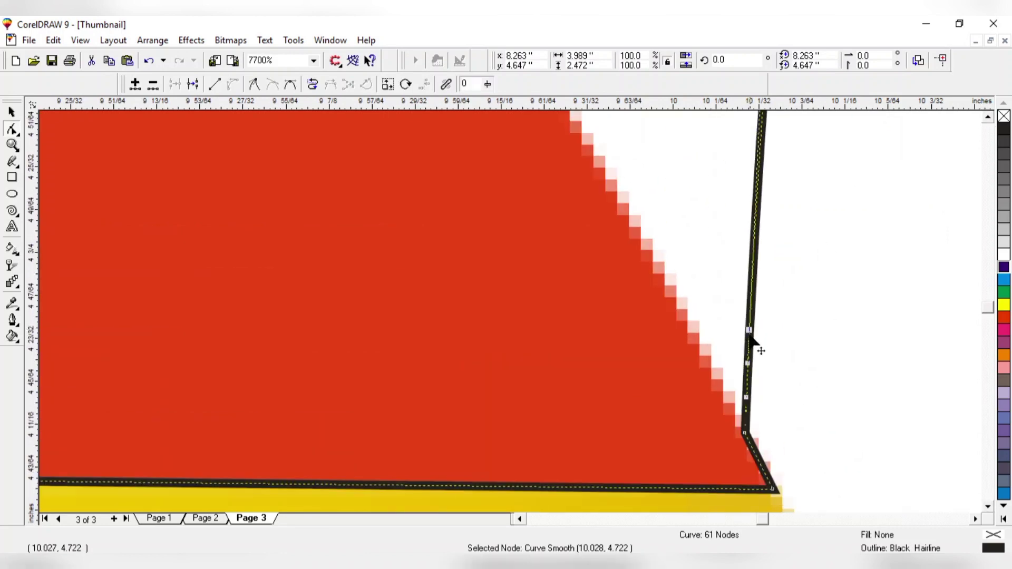
pyautogui.moveTo(747, 365); pyautogui.dragTo(714, 383)
pyautogui.hotkey('ctrl', 'z')
pyautogui.doubleClick(747, 375)
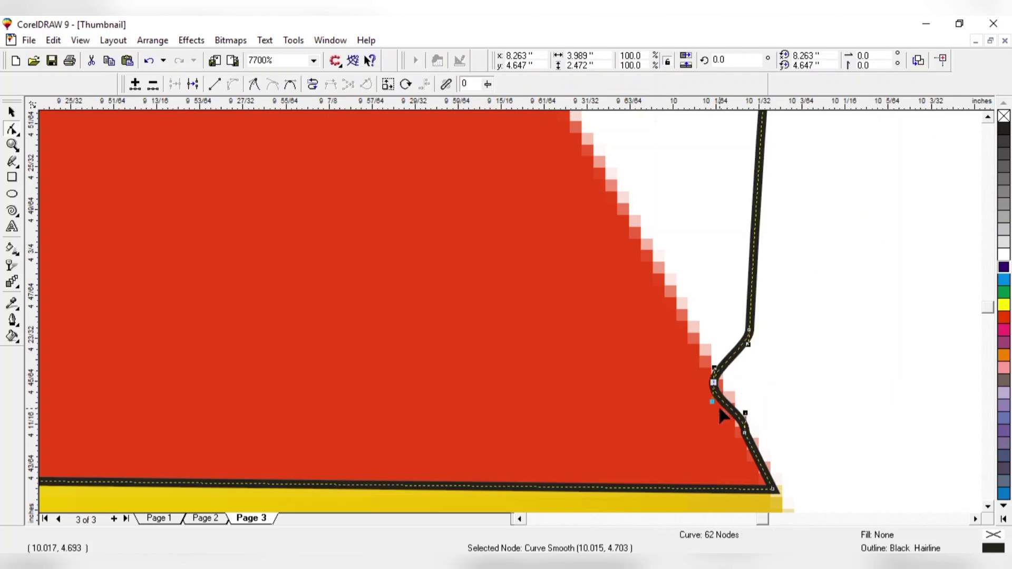
pyautogui.moveTo(743, 429); pyautogui.dragTo(738, 436)
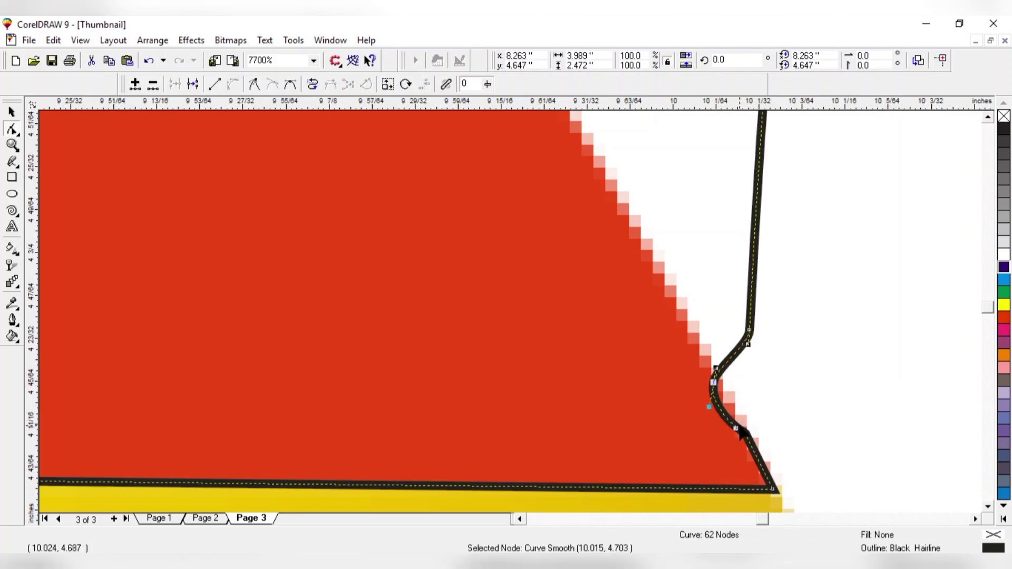
pyautogui.hotkey('ctrl', 'z')
pyautogui.hotkey('ctrl', 'z')
pyautogui.scroll(-2, 732, 440)
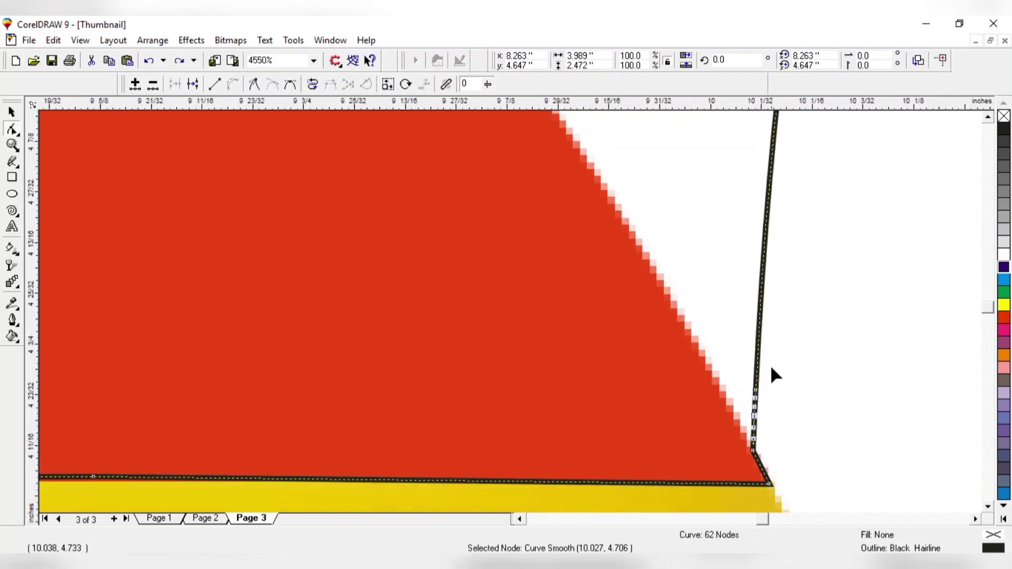
# Try another node farther up the curve and shift the neighbouring nodes toward the red outer edge
pyautogui.doubleClick(756, 375)
pyautogui.moveTo(756, 376); pyautogui.dragTo(749, 405)
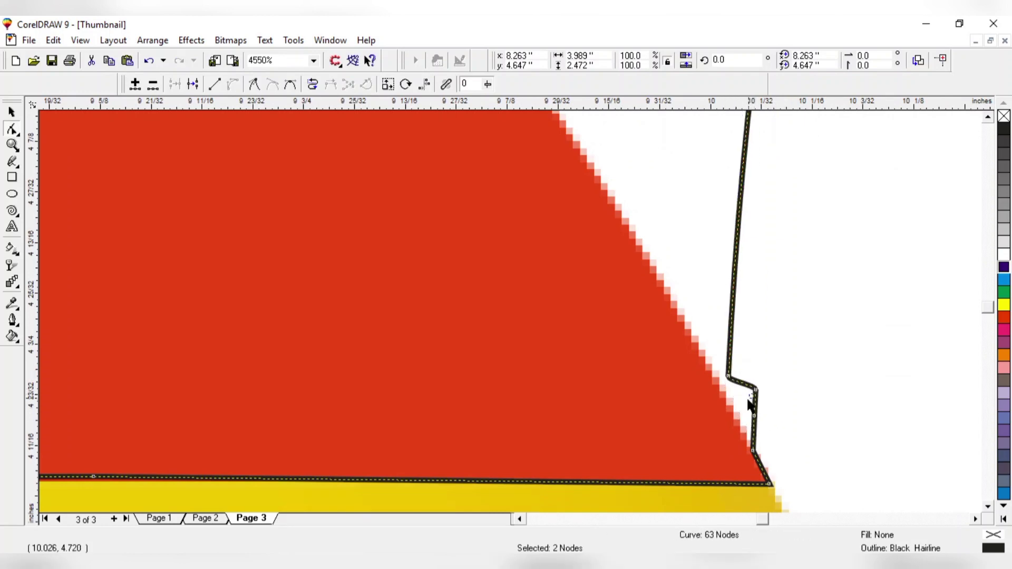
pyautogui.moveTo(757, 397); pyautogui.dragTo(750, 434)
pyautogui.click(753, 416)
pyautogui.click(747, 432)
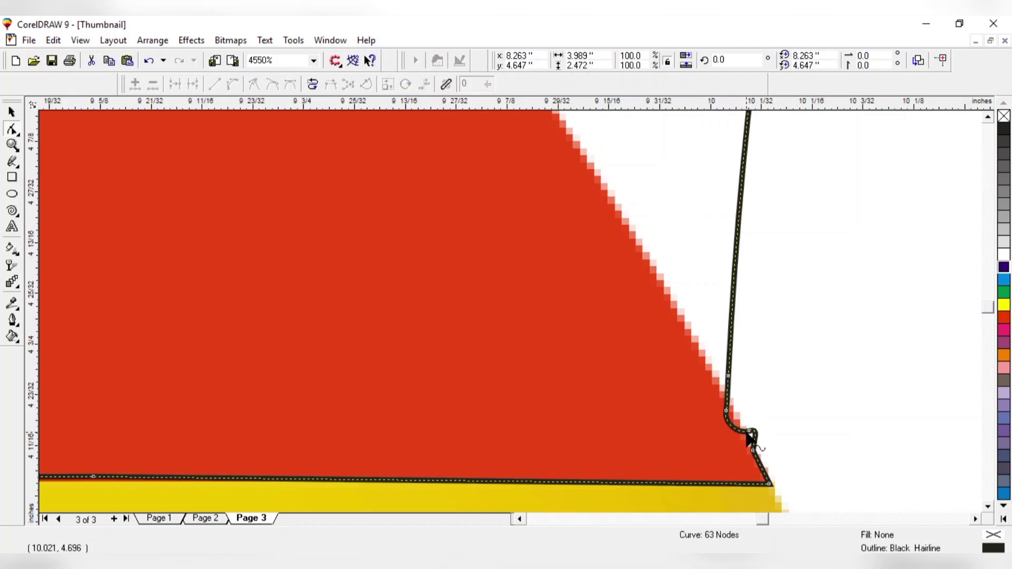
# Undo the nodes added and moved above the red section's outer corner
pyautogui.press('F2')
pyautogui.moveTo(454, 213); pyautogui.dragTo(758, 451)
pyautogui.hotkey('ctrl', 'z')
pyautogui.hotkey('ctrl', 'z')
pyautogui.hotkey('ctrl', 'z')
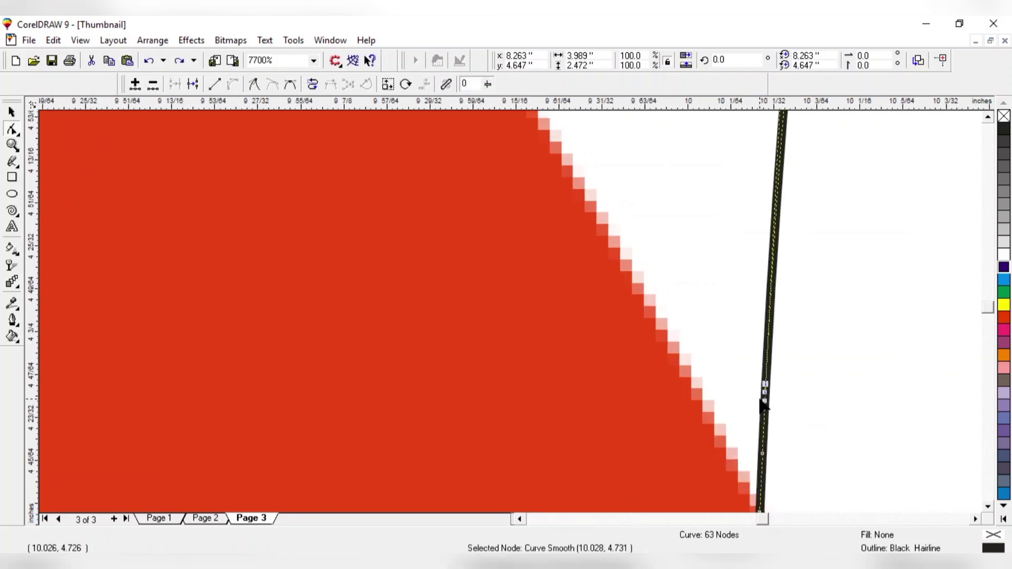
pyautogui.hotkey('ctrl', 'z')
pyautogui.hotkey('ctrl', 'z')
pyautogui.scroll(-2, 701, 312)
pyautogui.hotkey('ctrl', 'z')
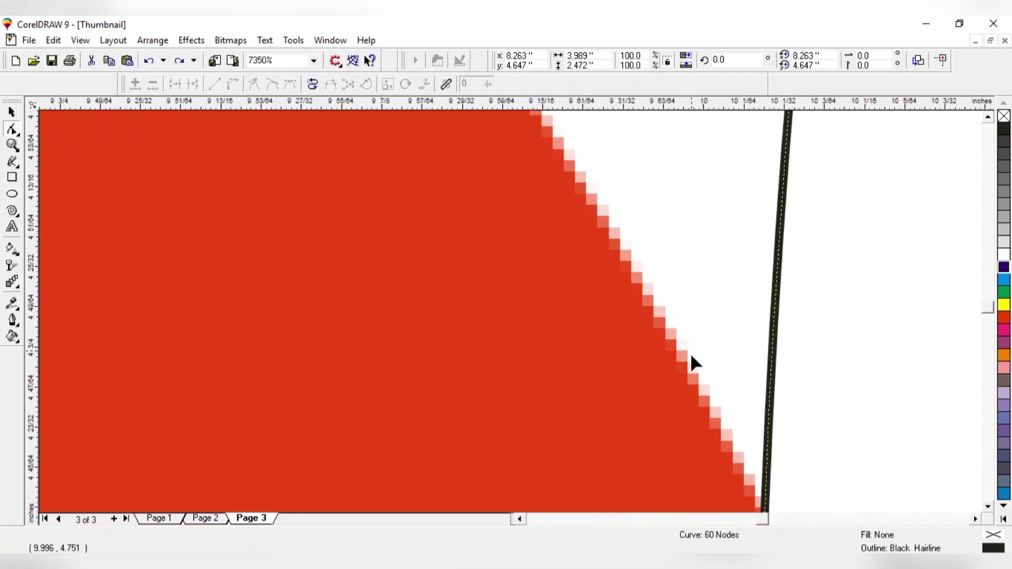
# Undo the moves of the overlapping corner nodes and of the node placed on the red-yellow border
pyautogui.scroll(-10, 690, 356)
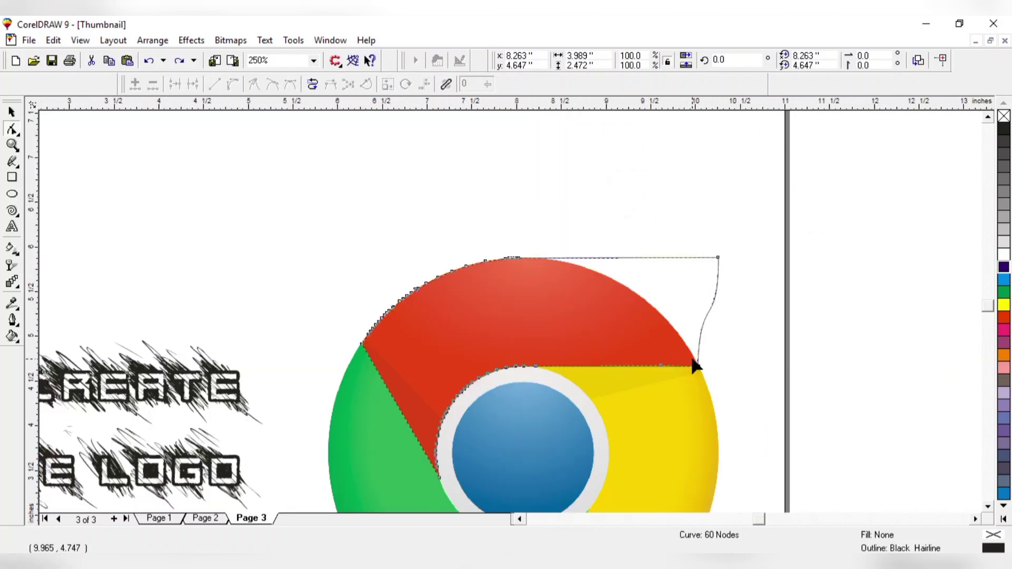
pyautogui.click(697, 366)
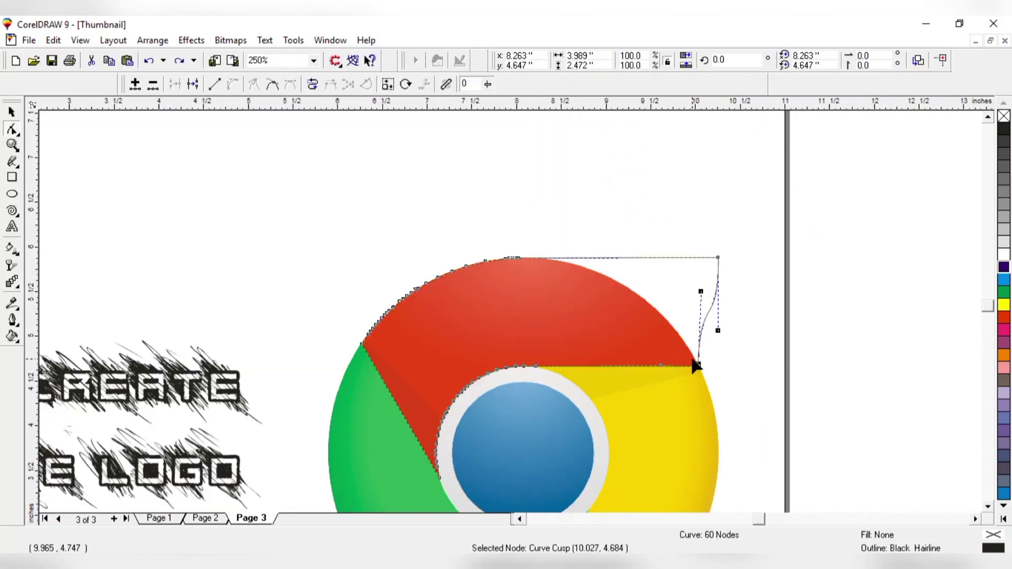
pyautogui.hotkey('ctrl', 'z')
pyautogui.hotkey('ctrl', 'z')
pyautogui.hotkey('ctrl', 'z')
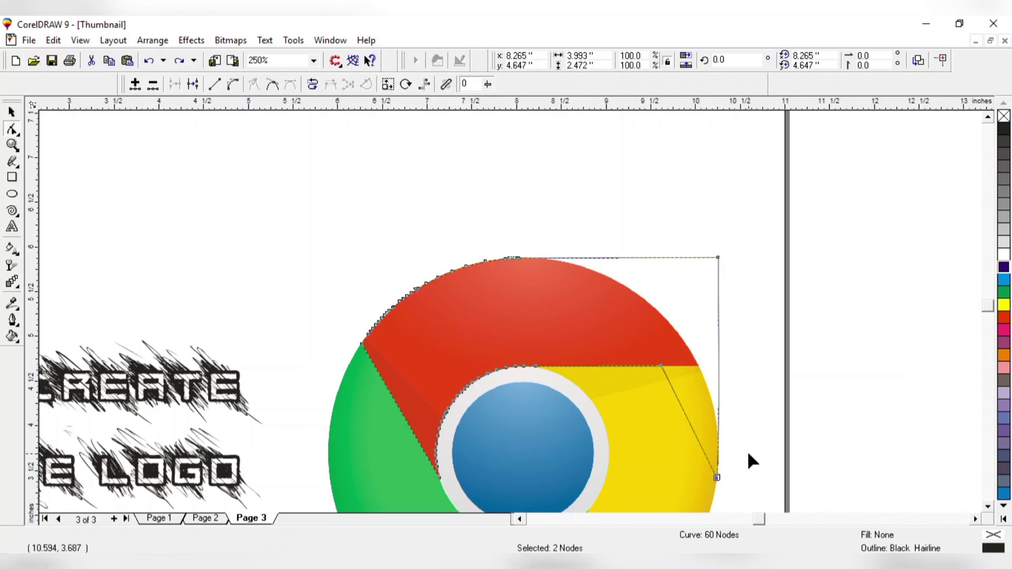
pyautogui.hotkey('ctrl', 'z')
pyautogui.hotkey('ctrl', 'z')
# Pull the two overlapping lower-right nodes apart to outside the yellow edge, with the upper one at about (10.298, 4.806)
pyautogui.scroll(1, 580, 395)
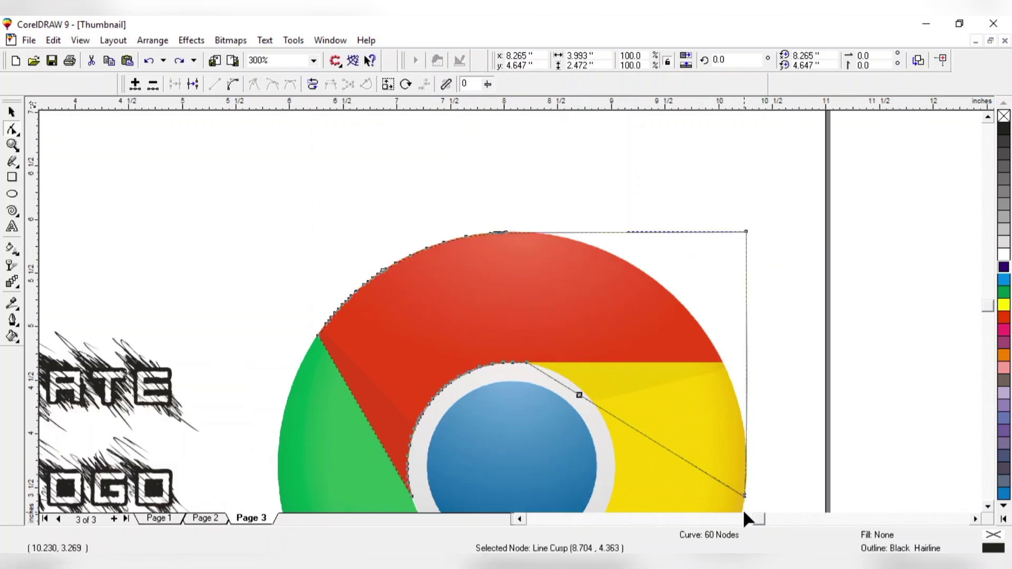
pyautogui.scroll(1, 741, 501)
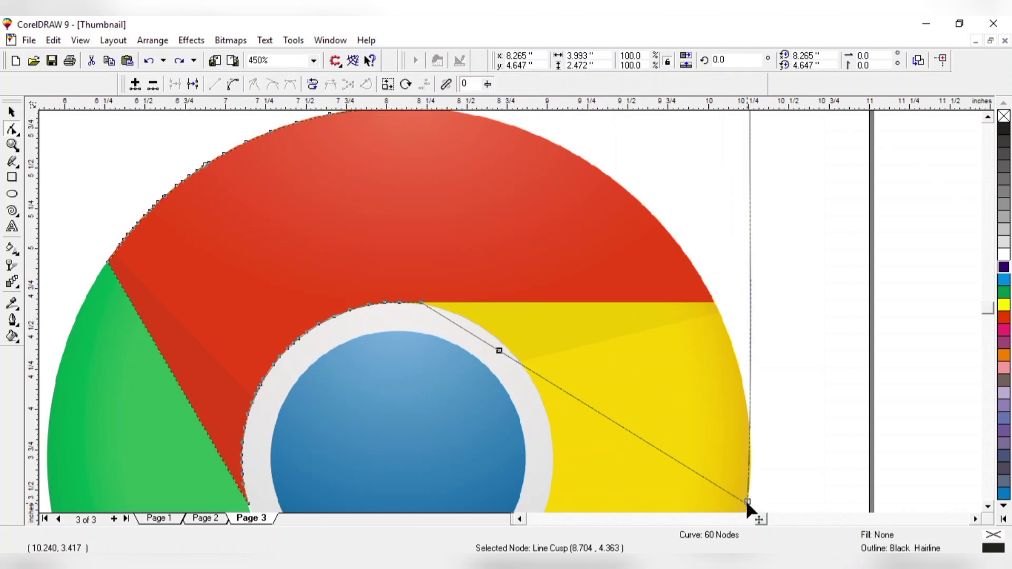
pyautogui.moveTo(748, 503); pyautogui.dragTo(756, 427)
pyautogui.moveTo(744, 504); pyautogui.dragTo(757, 282)
pyautogui.scroll(-3, 722, 430)
pyautogui.scroll(3, 719, 426)
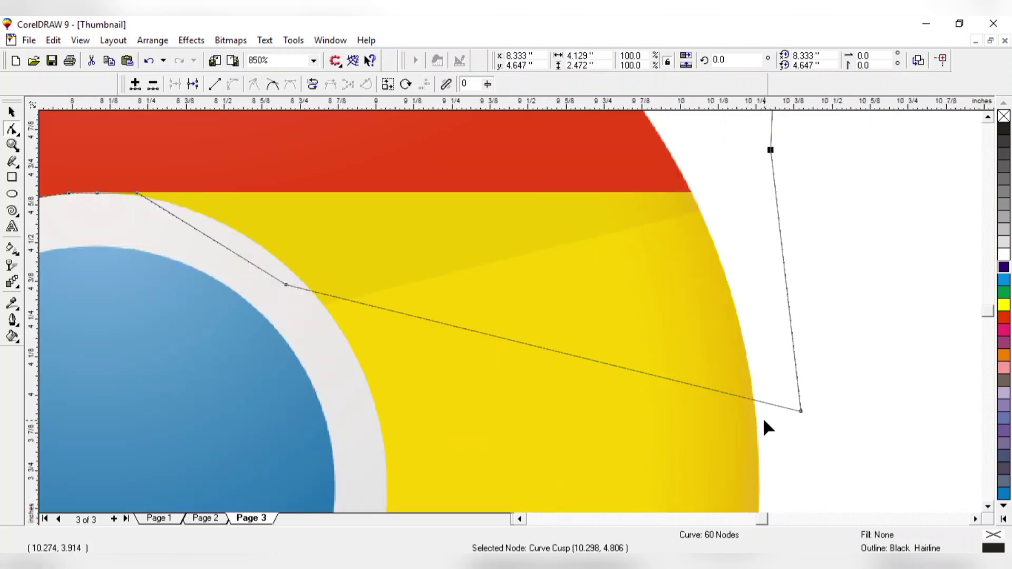
# Fit the lower node to the red-yellow border's outer end at about (10.038, 4.670) and the diagonal's middle node at about (8.818, 4.663)
pyautogui.moveTo(801, 411); pyautogui.dragTo(691, 189)
pyautogui.moveTo(287, 285); pyautogui.dragTo(323, 206)
pyautogui.scroll(1, 313, 162)
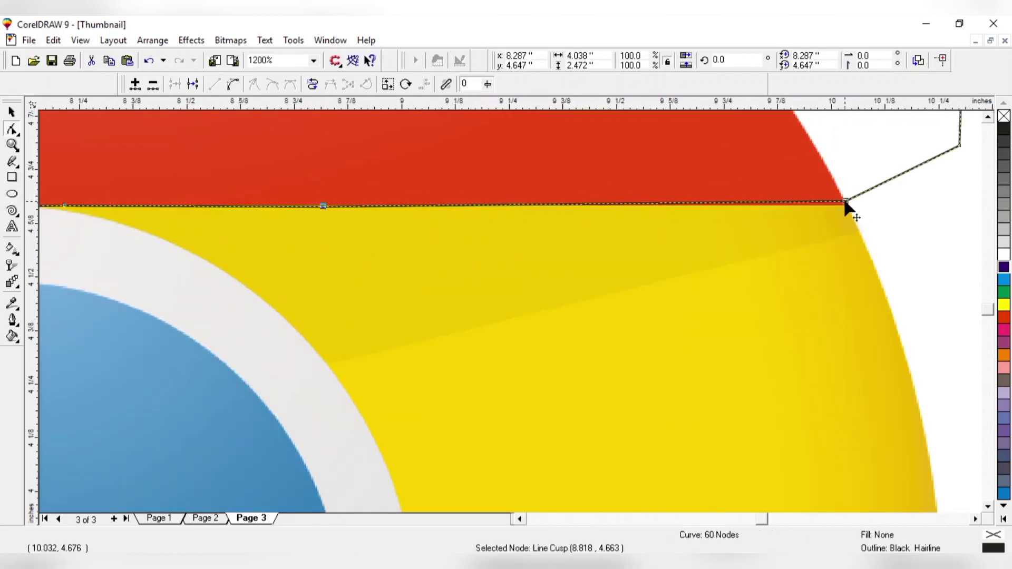
pyautogui.moveTo(848, 201); pyautogui.dragTo(848, 204)
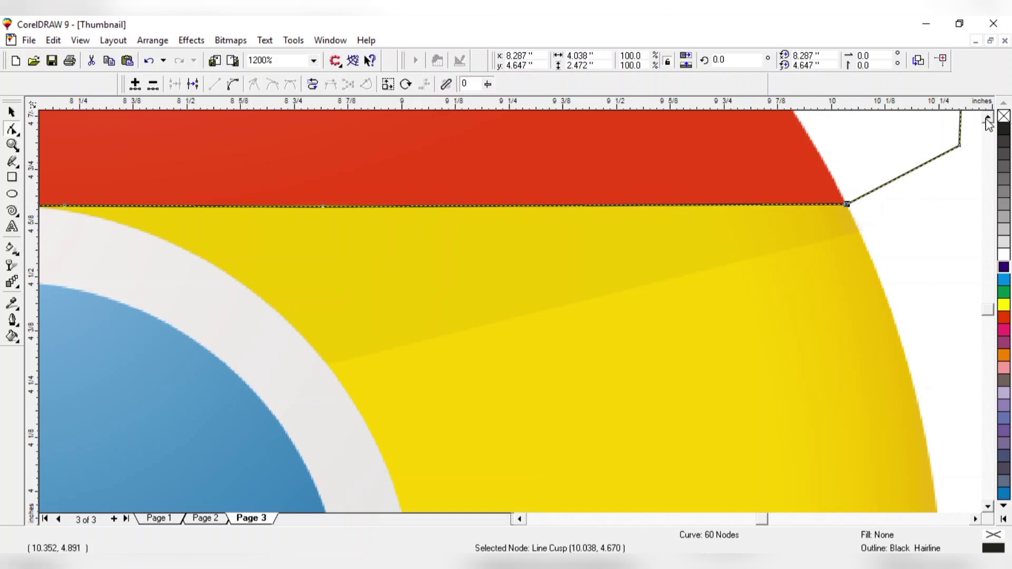
# Move the separated upper node onto the red section's outer edge at about (9.922, 4.885)
pyautogui.click(987, 120)
pyautogui.click(987, 120)
pyautogui.scroll(-5, 457, 379)
pyautogui.scroll(1, 576, 343)
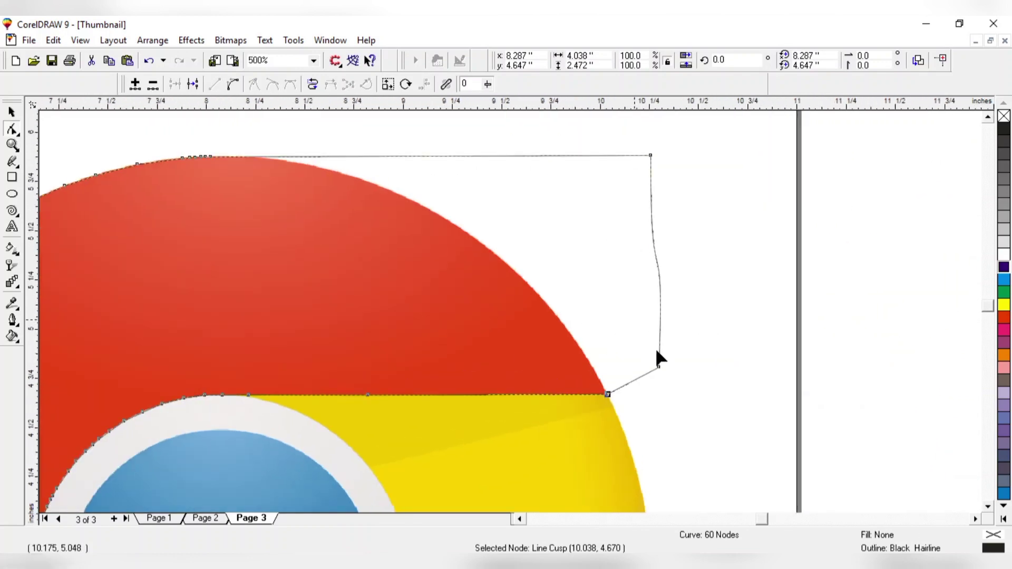
pyautogui.moveTo(659, 366); pyautogui.dragTo(585, 352)
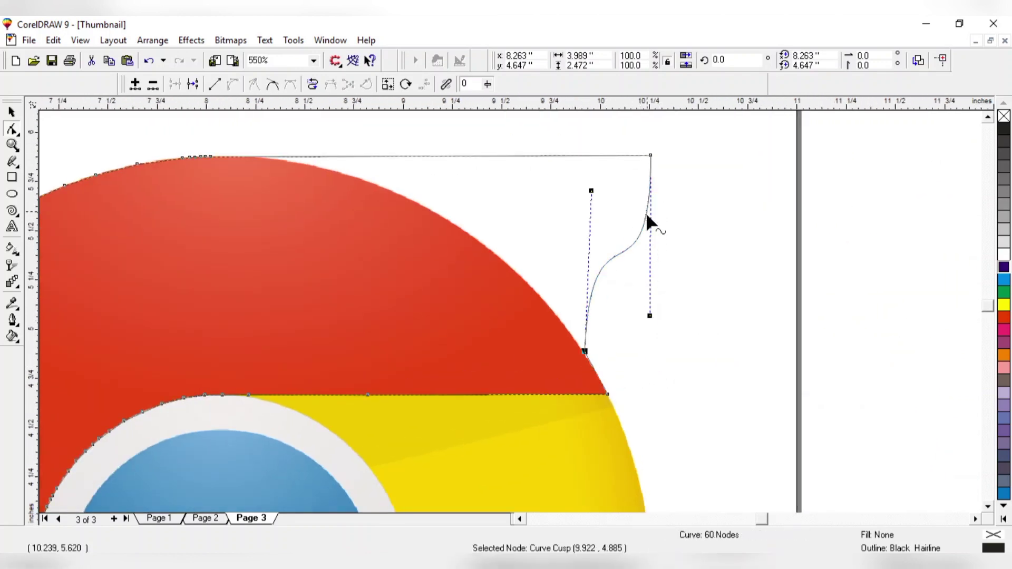
# Add a node on the horizontal line above the red section and move the outline's upper-right corner node to about (9.640, 5.473)
pyautogui.click(588, 153)
pyautogui.doubleClick(563, 155)
pyautogui.moveTo(650, 155); pyautogui.dragTo(529, 236)
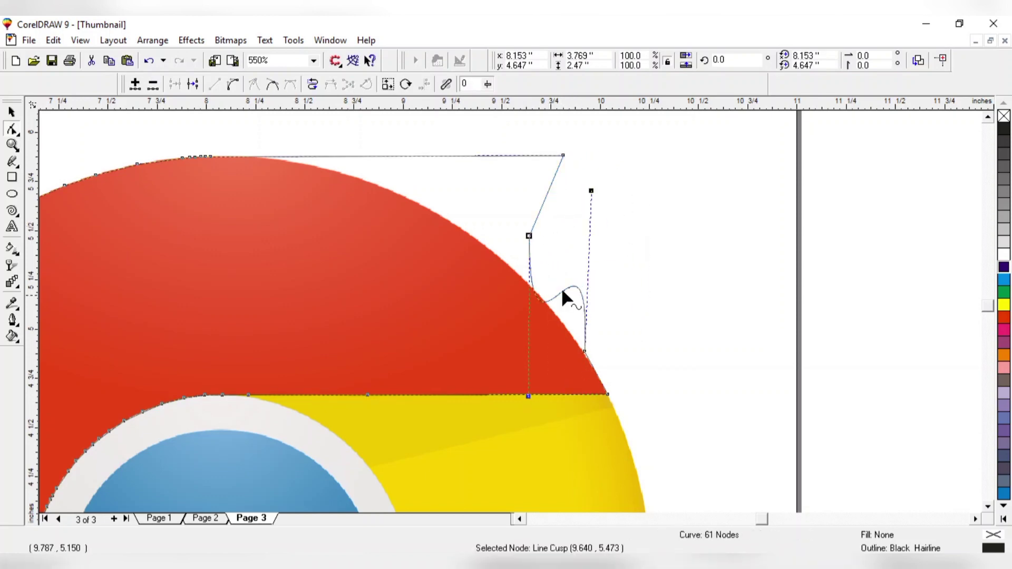
pyautogui.click(313, 84)
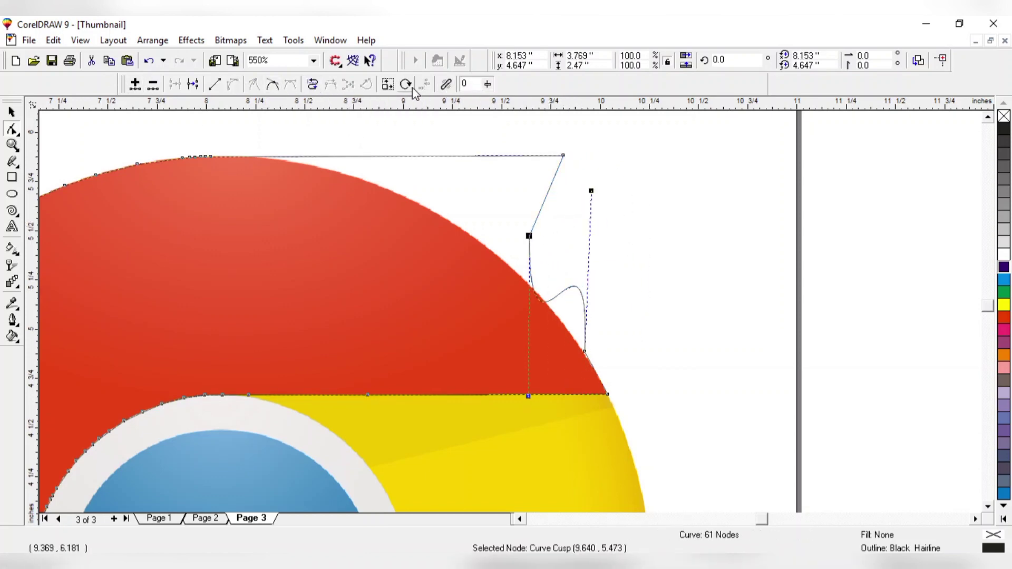
pyautogui.click(413, 91)
pyautogui.click(392, 87)
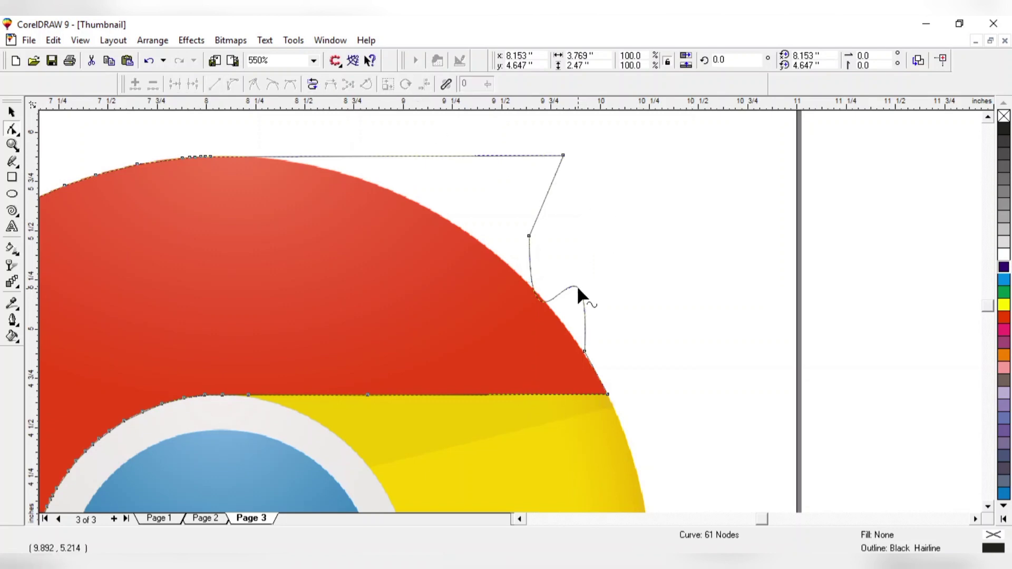
pyautogui.doubleClick(578, 288)
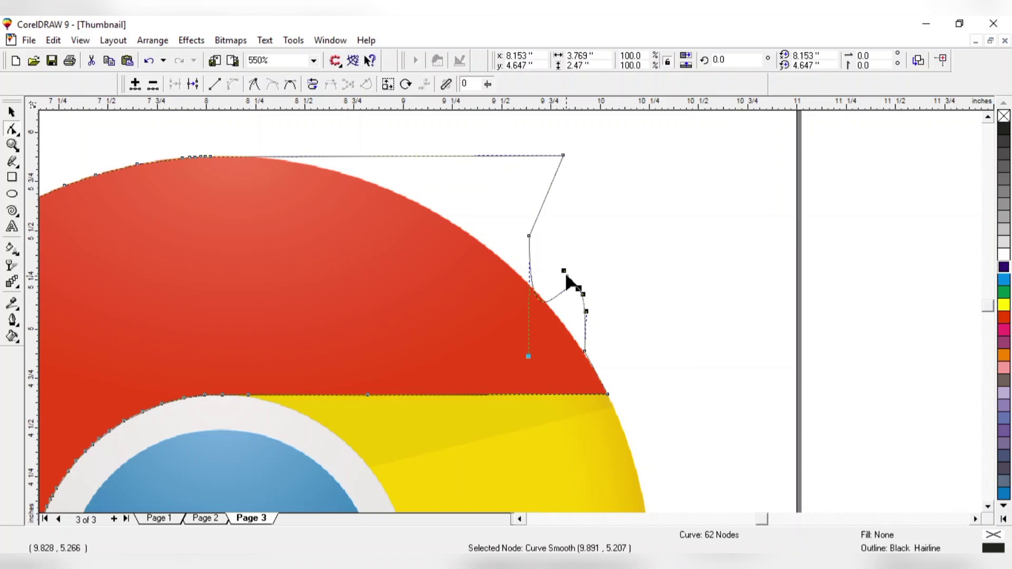
pyautogui.rightClick(566, 274)
pyautogui.click(603, 296)
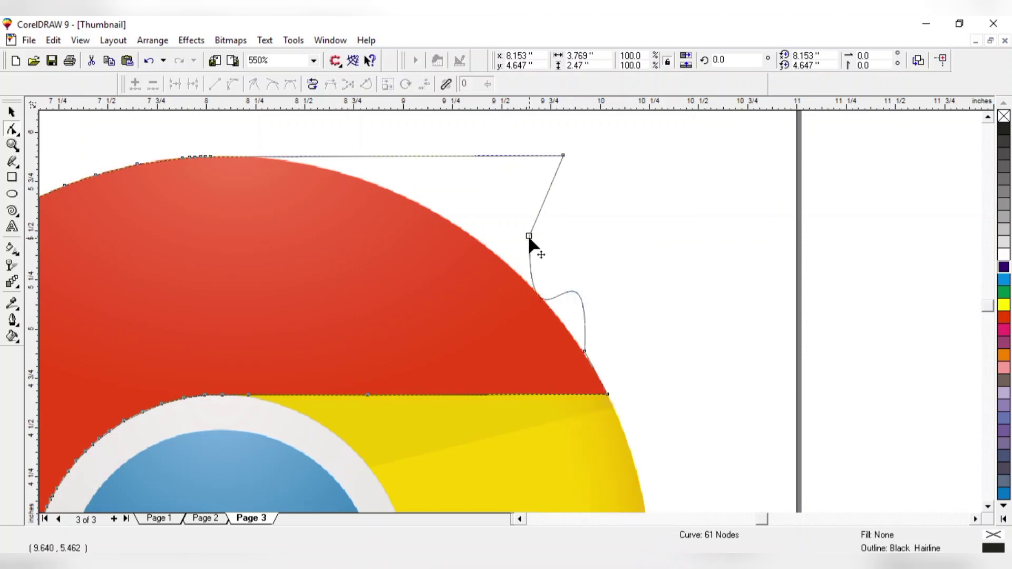
# Convert the curved segment above the outer-edge node to a straight line and fit an added node to the lower outer red edge
pyautogui.rightClick(528, 237)
pyautogui.click(552, 285)
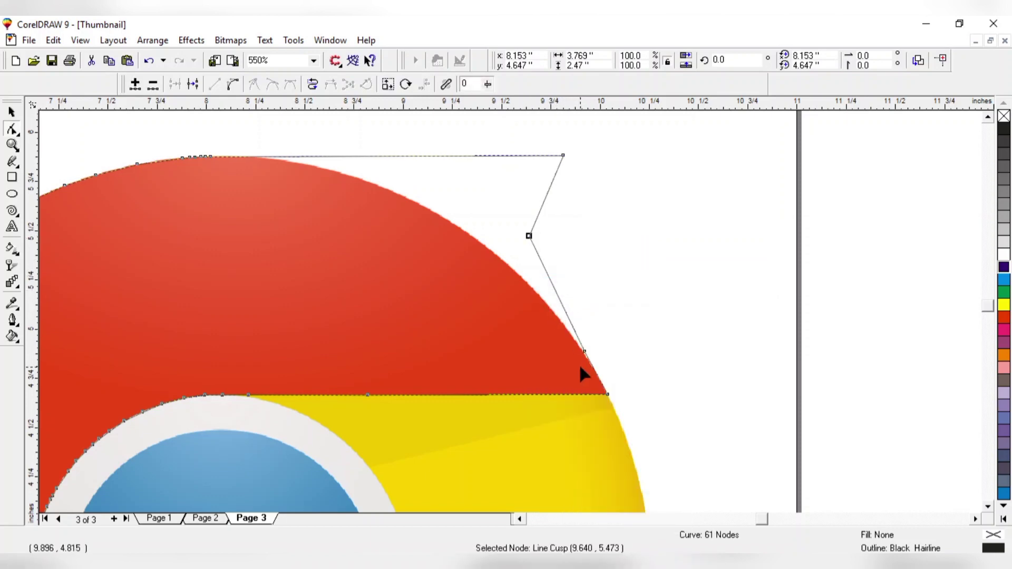
pyautogui.scroll(2, 582, 372)
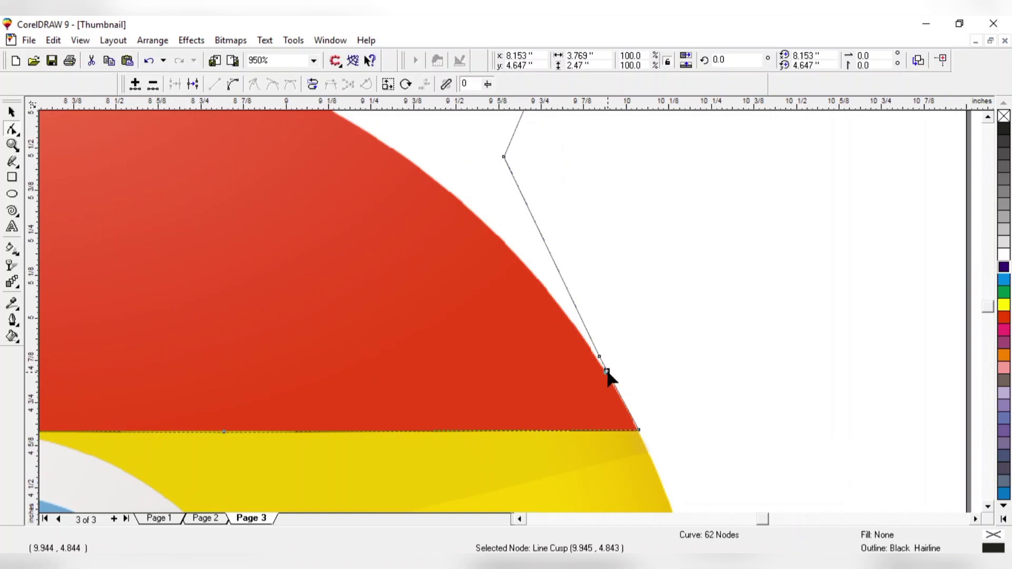
pyautogui.moveTo(607, 372); pyautogui.dragTo(594, 353)
# Add more nodes along the lower outer edge of the red section and fit them up to about (9.680, 5.180)
pyautogui.moveTo(575, 312); pyautogui.dragTo(518, 172)
pyautogui.scroll(2, 561, 337)
pyautogui.doubleClick(561, 239)
pyautogui.scroll(-1, 542, 227)
pyautogui.scroll(2, 543, 227)
pyautogui.doubleClick(554, 204)
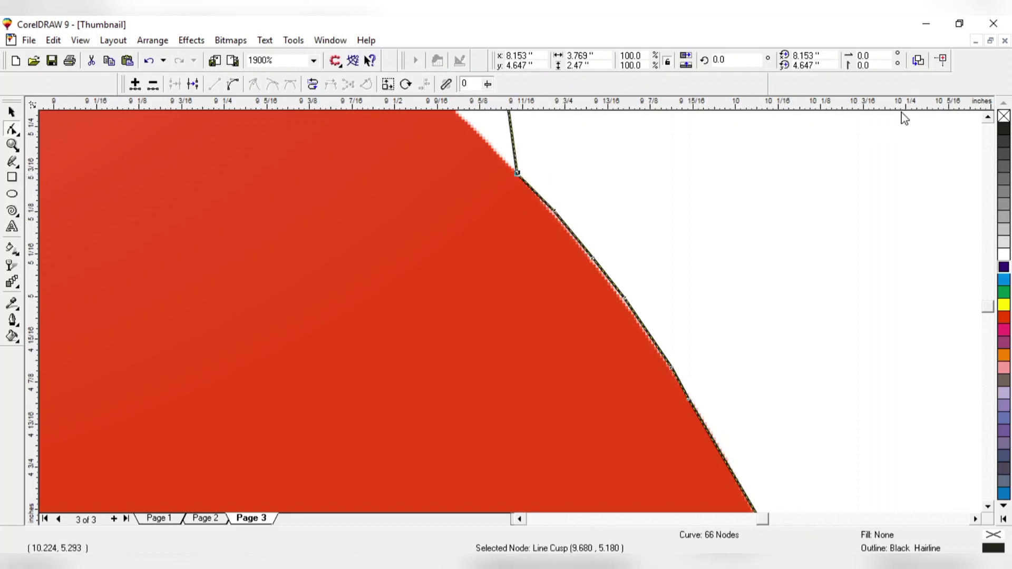
# Continue adding nodes and fitting them to the red section's outer edge, up to about (9.346, 5.479)
pyautogui.click(991, 118)
pyautogui.click(991, 118)
pyautogui.click(992, 117)
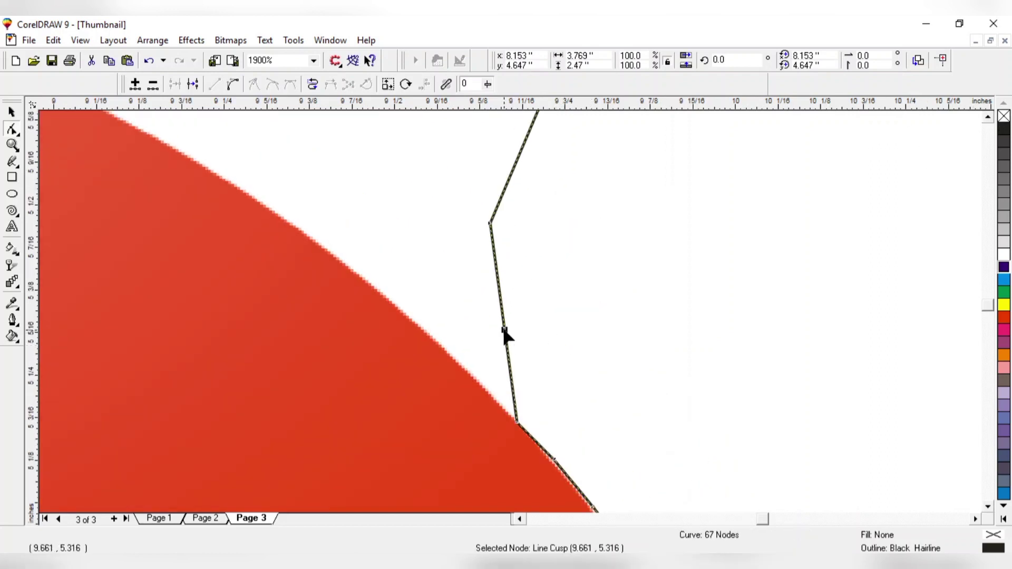
pyautogui.moveTo(505, 332); pyautogui.dragTo(425, 331)
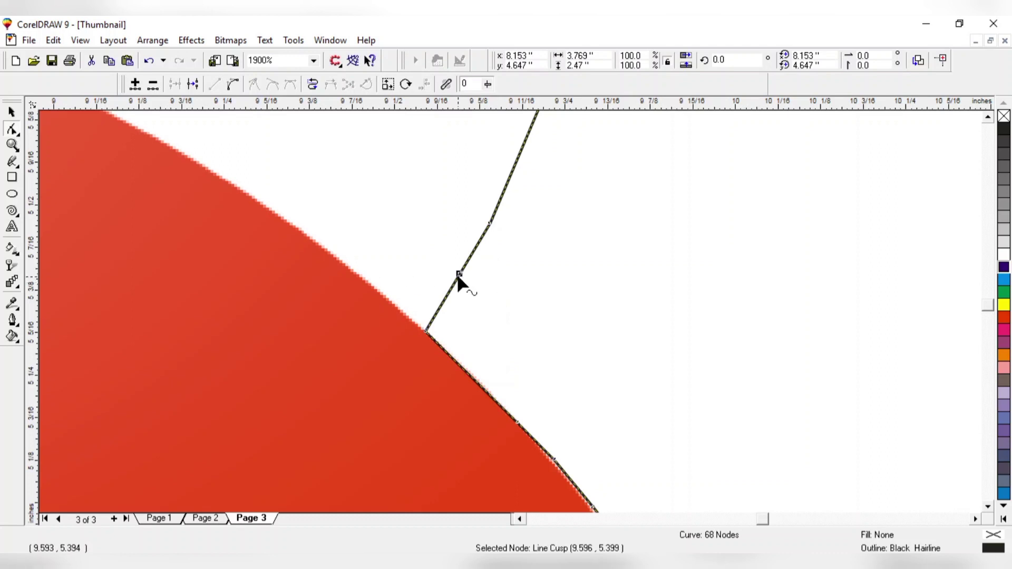
pyautogui.moveTo(458, 274); pyautogui.dragTo(345, 263)
pyautogui.doubleClick(422, 242)
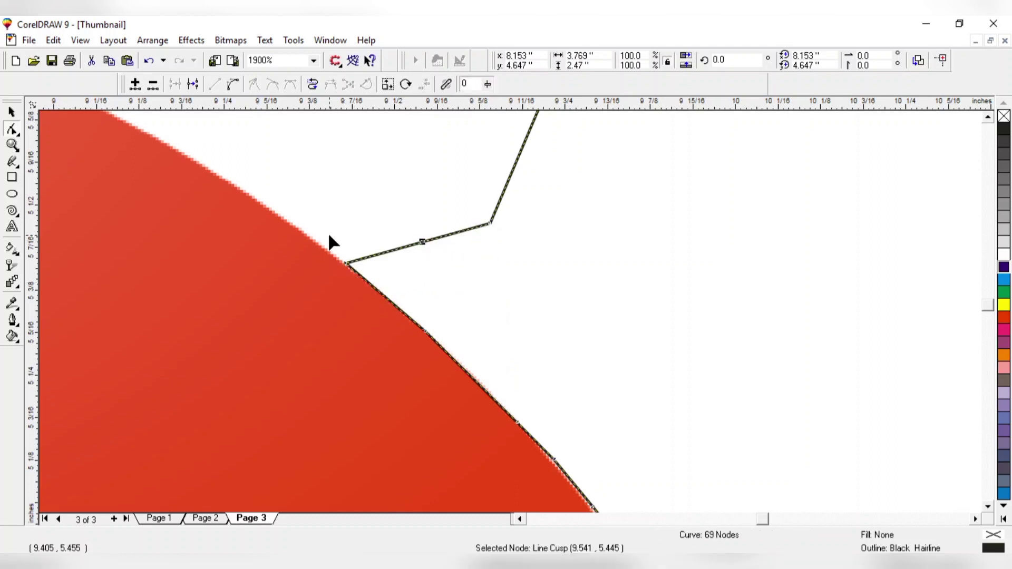
pyautogui.moveTo(422, 243); pyautogui.dragTo(290, 220)
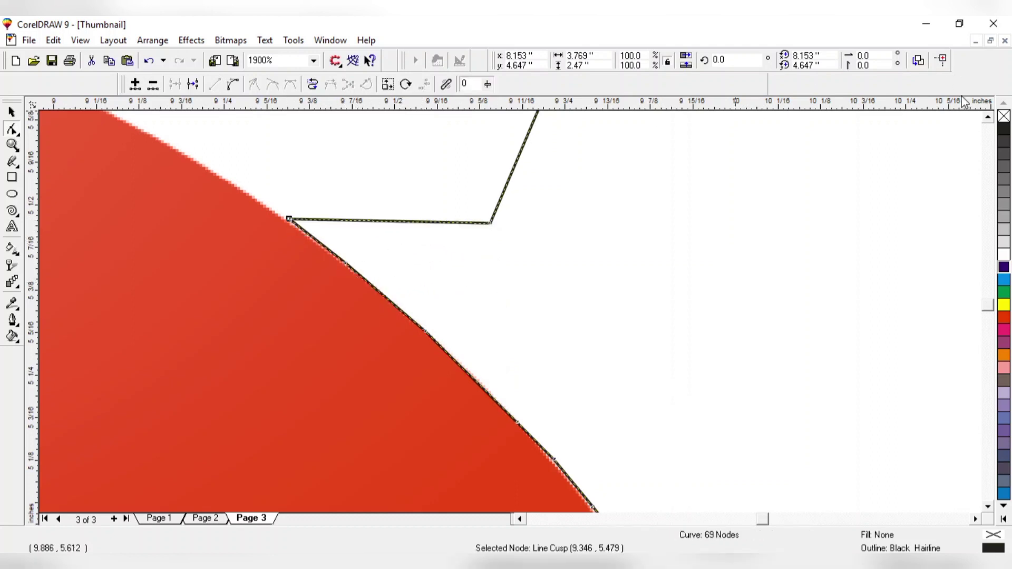
# Fit the next corner node to the outer edge at about (9.243, 5.546) and place an added node farther up the edge
pyautogui.click(991, 118)
pyautogui.click(989, 118)
pyautogui.moveTo(490, 346); pyautogui.dragTo(218, 295)
pyautogui.click(287, 344)
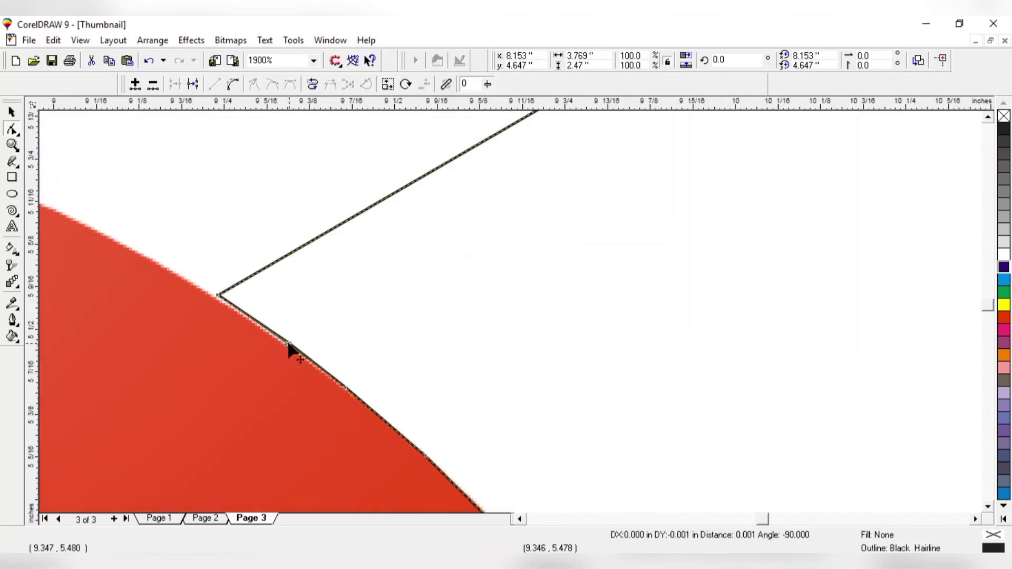
pyautogui.doubleClick(291, 253)
pyautogui.moveTo(290, 253); pyautogui.dragTo(144, 255)
pyautogui.click(216, 295)
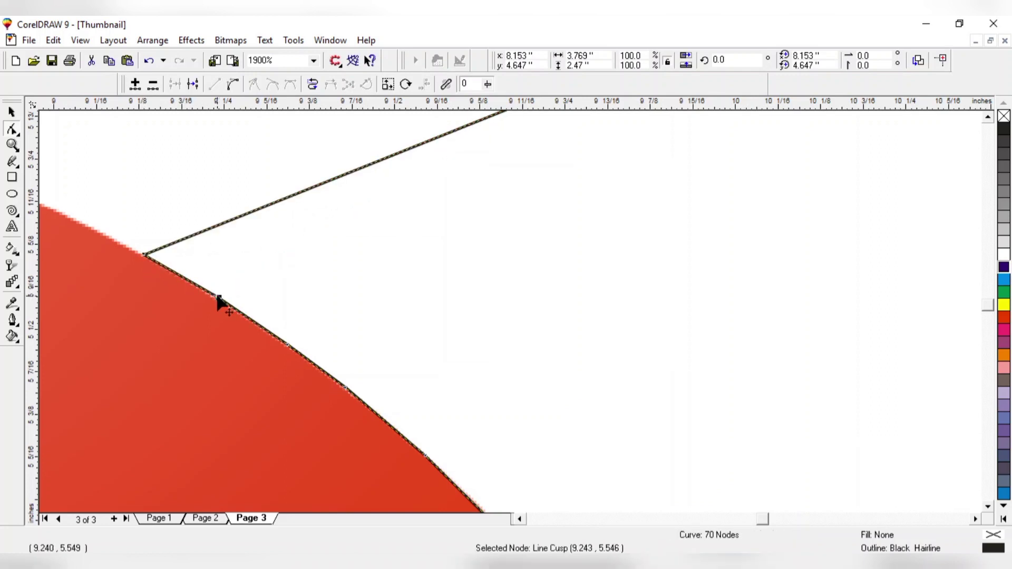
# Add a node on the top line at about (9.182, 5.880) and pull another node toward the red edge at about (9.090, 5.715)
pyautogui.scroll(-1, 435, 427)
pyautogui.doubleClick(202, 135)
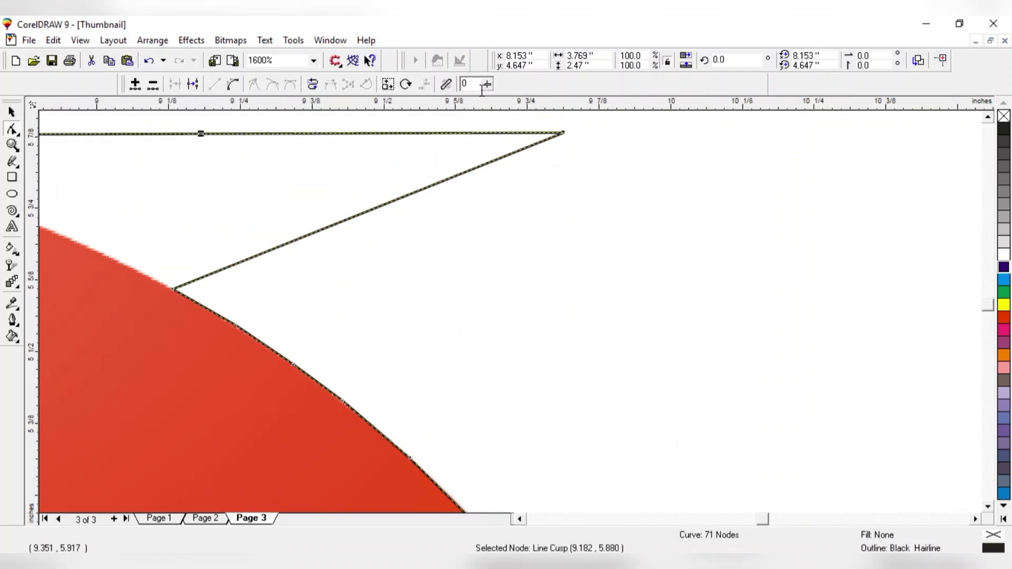
pyautogui.click(148, 226)
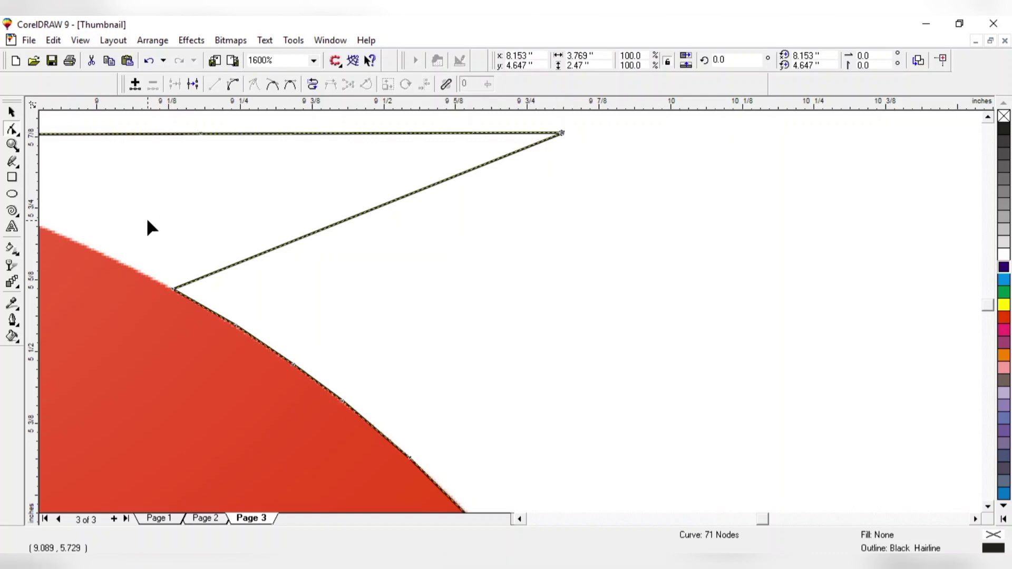
pyautogui.doubleClick(556, 134)
pyautogui.moveTo(556, 134); pyautogui.dragTo(148, 228)
# Add a node near the crown of the red section and pull the stray nodes toward the edge, the farthest to about (8.768, 5.777)
pyautogui.scroll(-10, 689, 372)
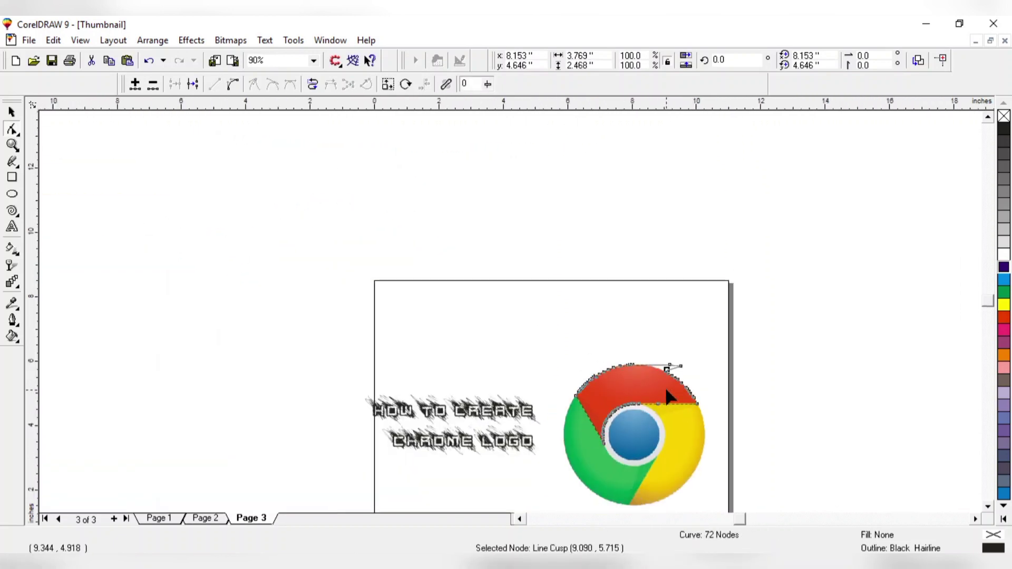
pyautogui.scroll(4, 663, 386)
pyautogui.scroll(3, 647, 391)
pyautogui.doubleClick(590, 369)
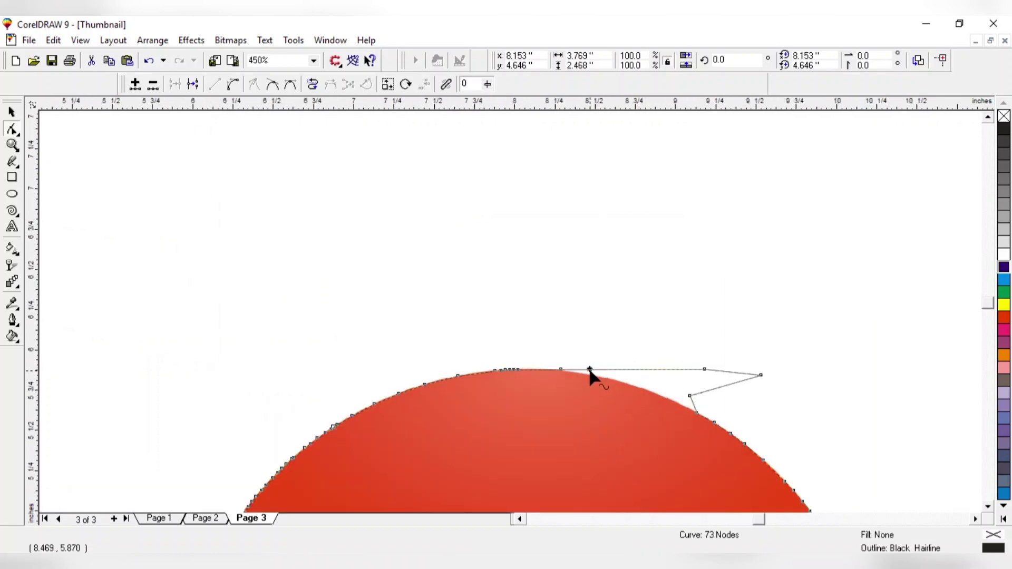
pyautogui.moveTo(590, 369); pyautogui.dragTo(591, 375)
pyautogui.moveTo(705, 370); pyautogui.dragTo(619, 380)
pyautogui.moveTo(761, 374); pyautogui.dragTo(638, 385)
pyautogui.scroll(1, 680, 414)
pyautogui.scroll(3, 678, 417)
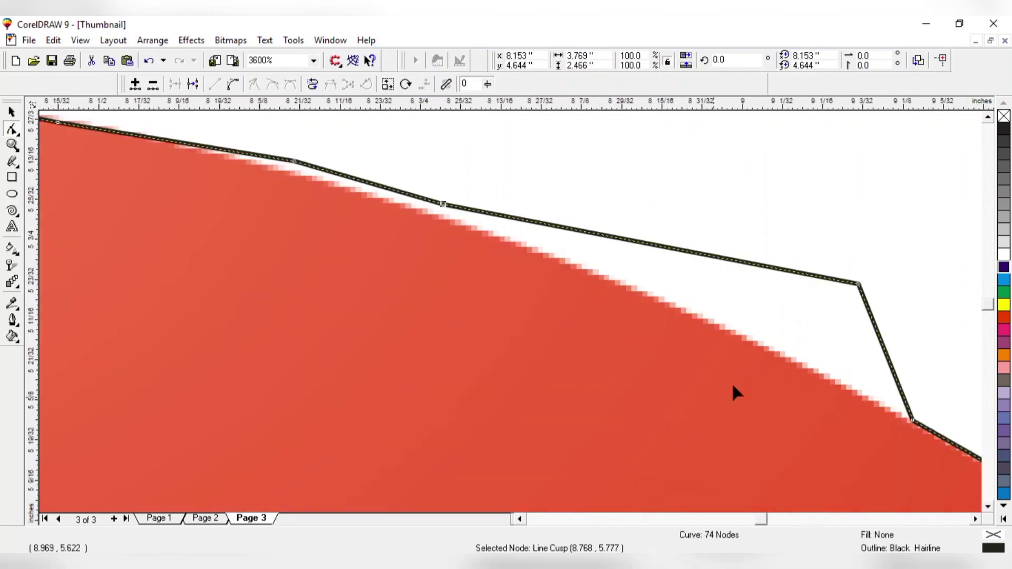
# Fit the remaining upper-right nodes closely to the red edge, adding extra ones where needed, with one at about (8.836, 5.745)
pyautogui.click(857, 286)
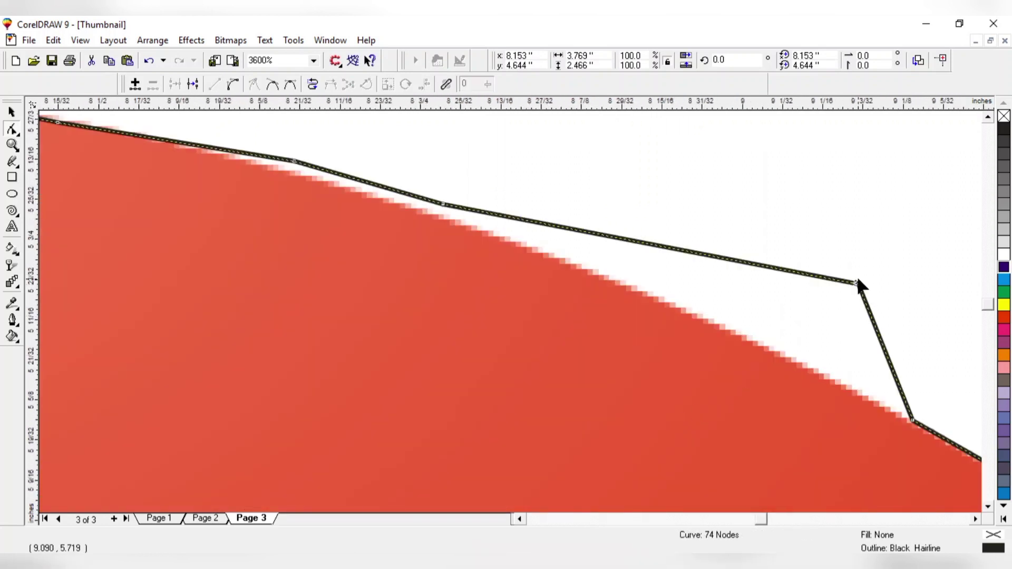
pyautogui.moveTo(858, 283); pyautogui.dragTo(810, 370)
pyautogui.doubleClick(531, 244)
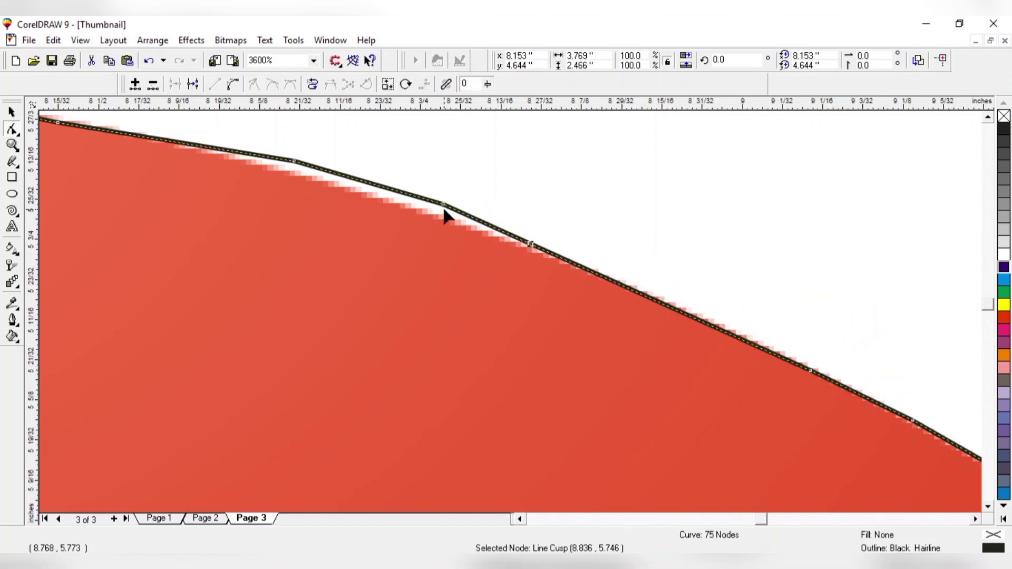
pyautogui.moveTo(443, 204); pyautogui.dragTo(435, 213)
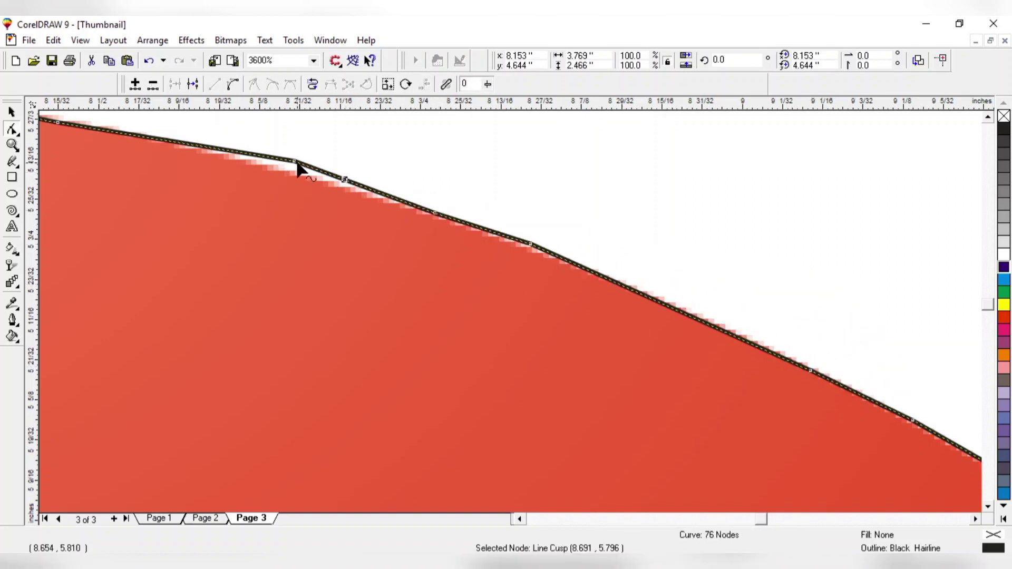
pyautogui.moveTo(295, 161); pyautogui.dragTo(348, 187)
pyautogui.moveTo(530, 244); pyautogui.dragTo(531, 247)
# Add a node beside the crown of the red section and fit the protruding node to the edge at about (8.286, 5.869)
pyautogui.scroll(-3, 686, 287)
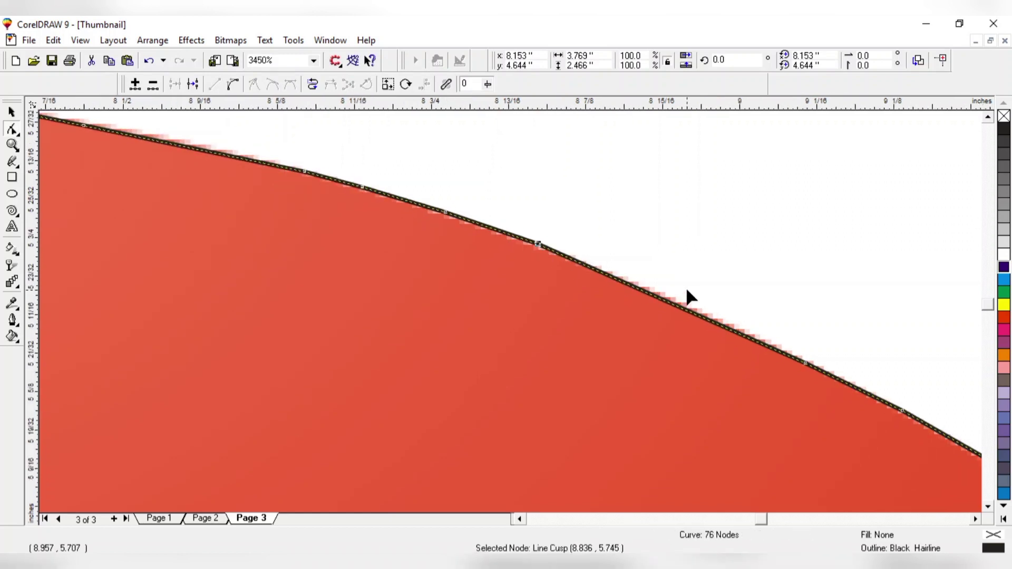
pyautogui.scroll(-1, 820, 252)
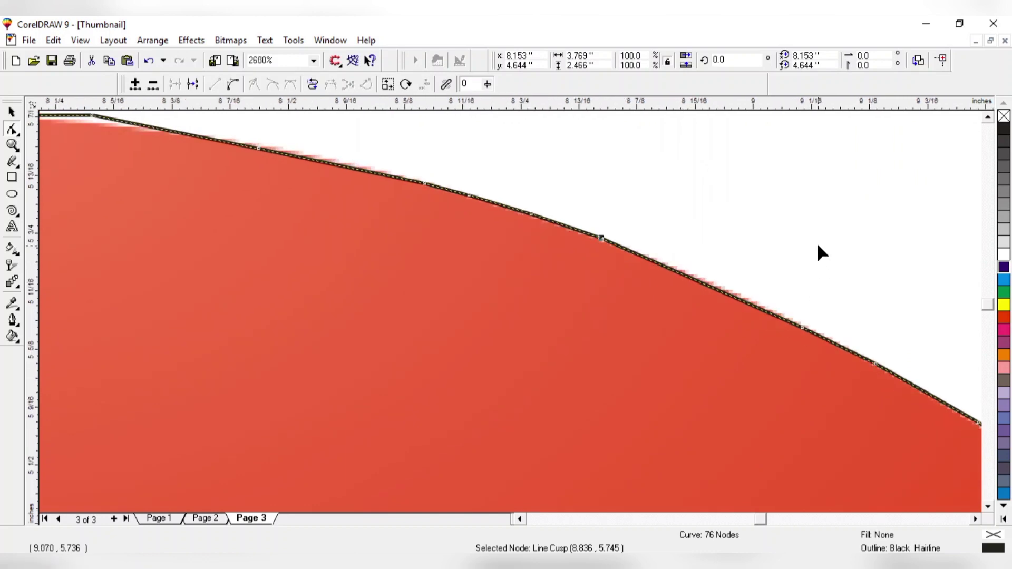
pyautogui.click(12, 113)
pyautogui.scroll(-2, 413, 274)
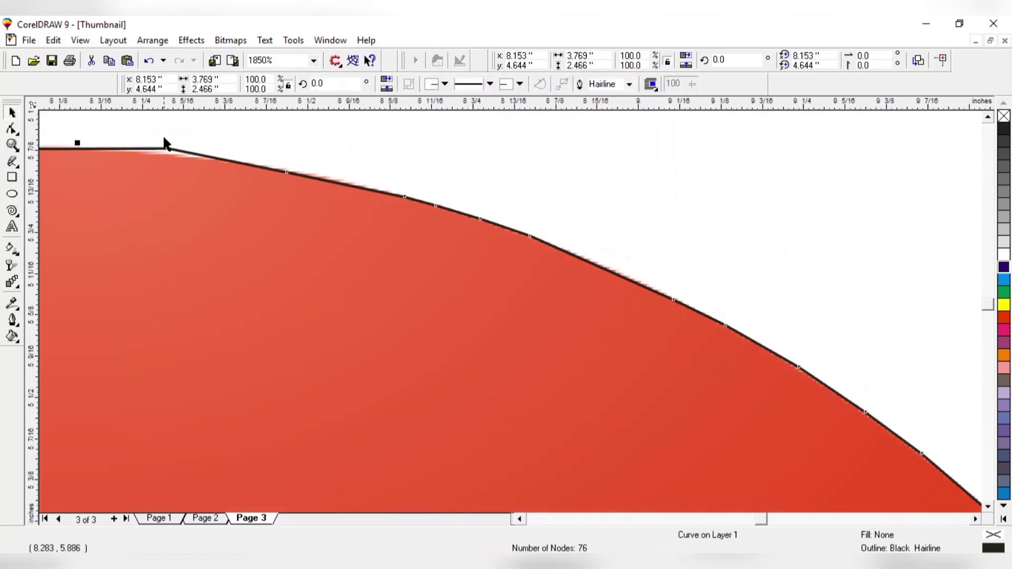
pyautogui.press('F10')
pyautogui.doubleClick(138, 150)
pyautogui.moveTo(168, 149); pyautogui.dragTo(127, 124)
pyautogui.scroll(2, 116, 153)
pyautogui.click(184, 131)
pyautogui.click(182, 125)
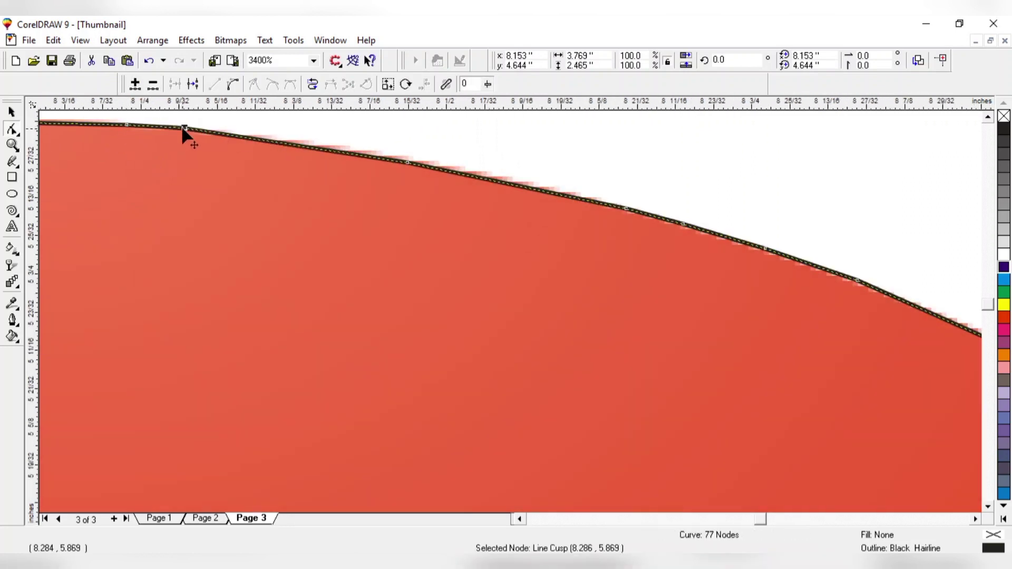
# Try deleting the nodes along the outline's outer arc, and undo the deletion
pyautogui.scroll(-6, 572, 264)
pyautogui.scroll(1, 545, 305)
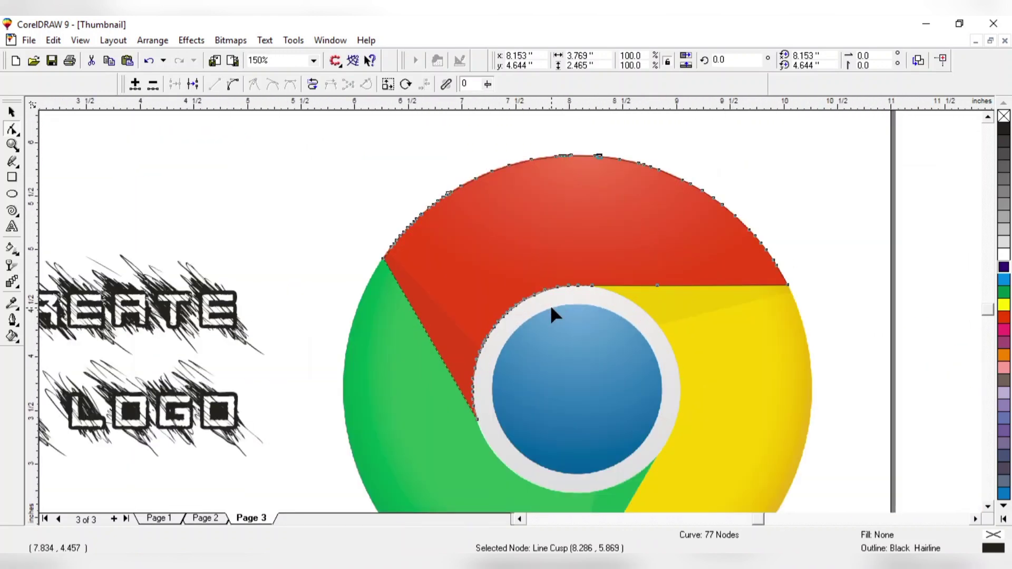
pyautogui.click(12, 112)
pyautogui.press('F10')
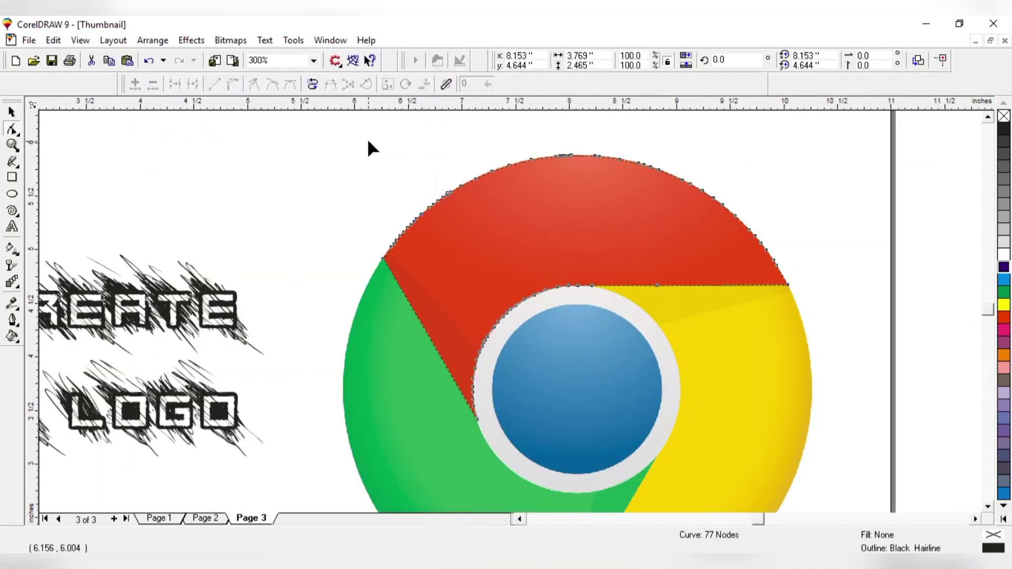
pyautogui.moveTo(609, 224); pyautogui.dragTo(795, 273)
pyautogui.press('Delete')
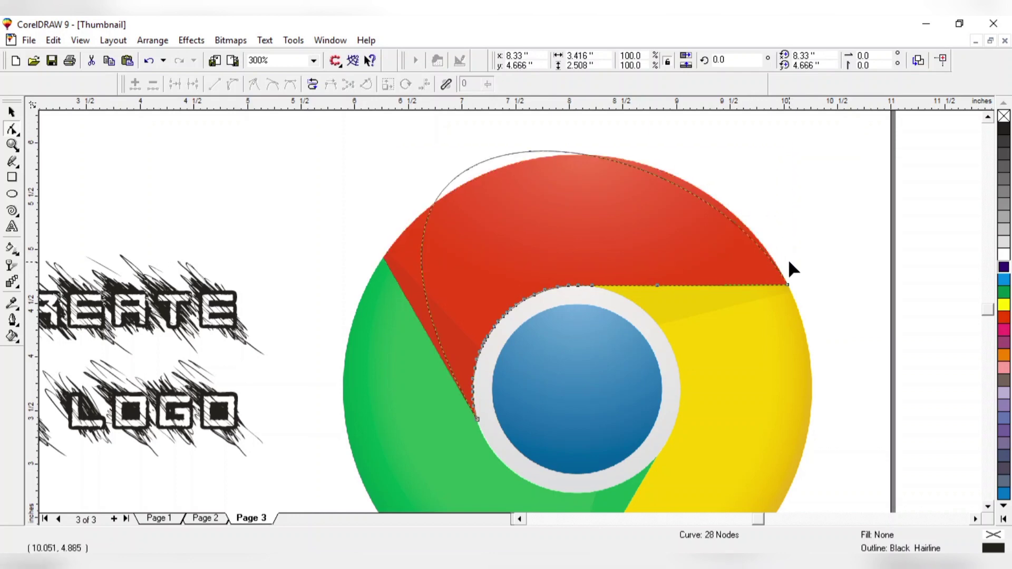
pyautogui.hotkey('ctrl', 'z')
pyautogui.click(412, 257)
# Nudge the traced outline up by 0.5 inches and fill it with Red
pyautogui.click(12, 112)
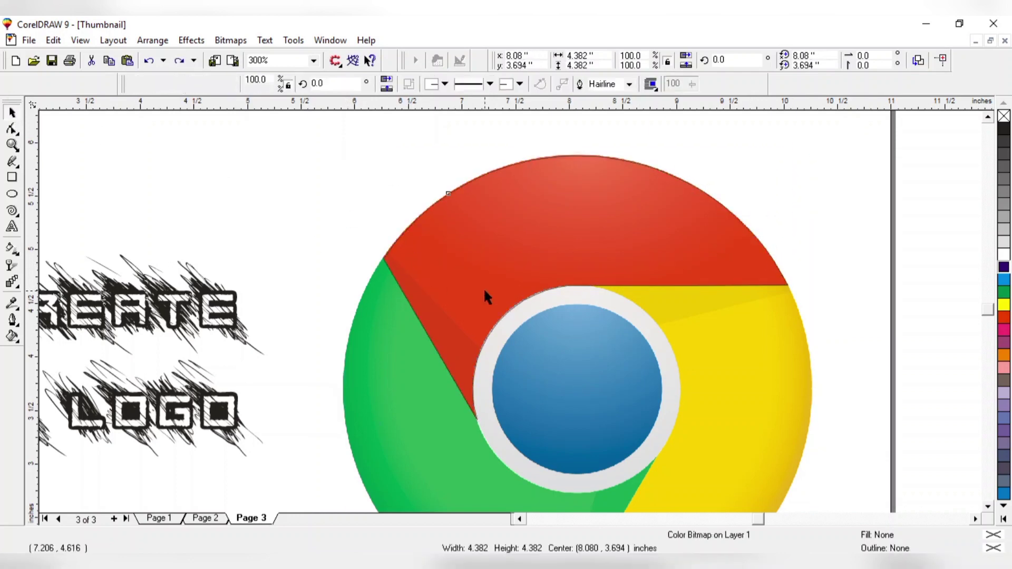
pyautogui.click(480, 286)
pyautogui.press('Up')
pyautogui.press('Up')
pyautogui.press('Up')
pyautogui.press('Up')
pyautogui.press('Up')
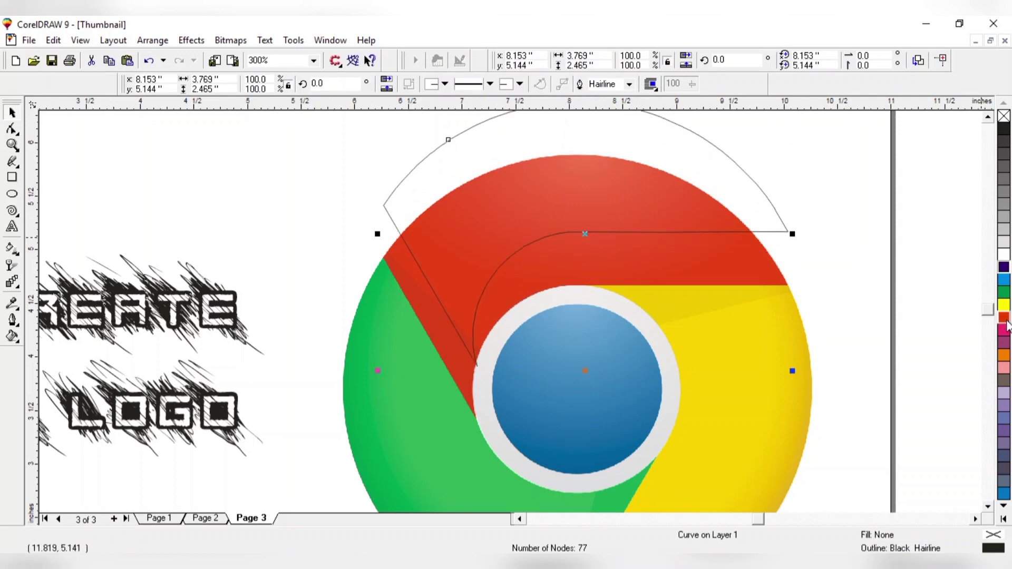
pyautogui.click(1004, 318)
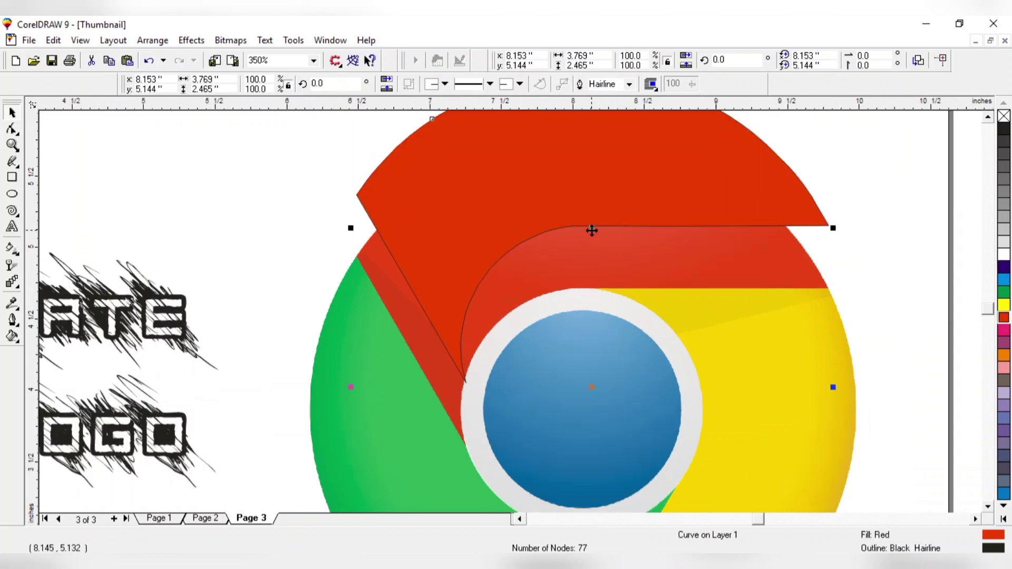
# Move the reference logo image diagonally toward the page's lower-right corner, clear of the red shape
pyautogui.scroll(2, 576, 255)
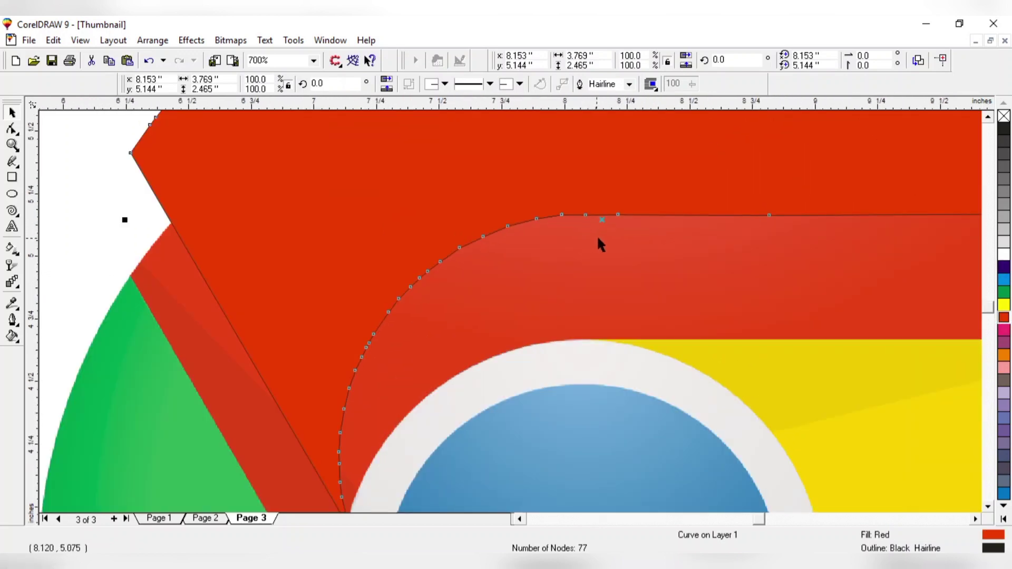
pyautogui.moveTo(730, 257); pyautogui.dragTo(599, 219)
pyautogui.scroll(-4, 492, 262)
pyautogui.moveTo(527, 333); pyautogui.dragTo(620, 429)
# Try deleting a node on the red shape's inner curve, undo it, and shift the node midway along its straight lower edge
pyautogui.scroll(2, 529, 271)
pyautogui.click(480, 197)
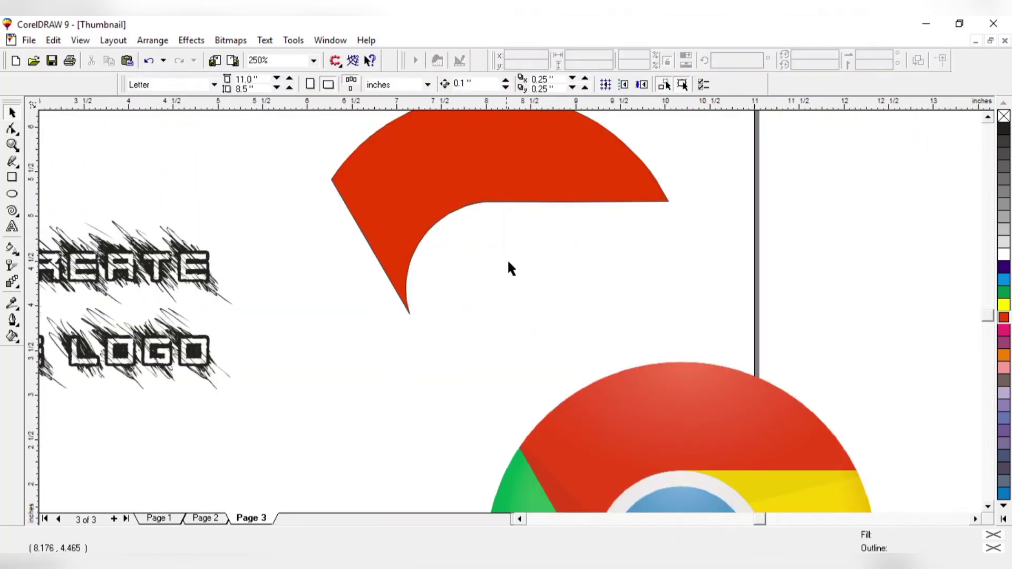
pyautogui.press('F10')
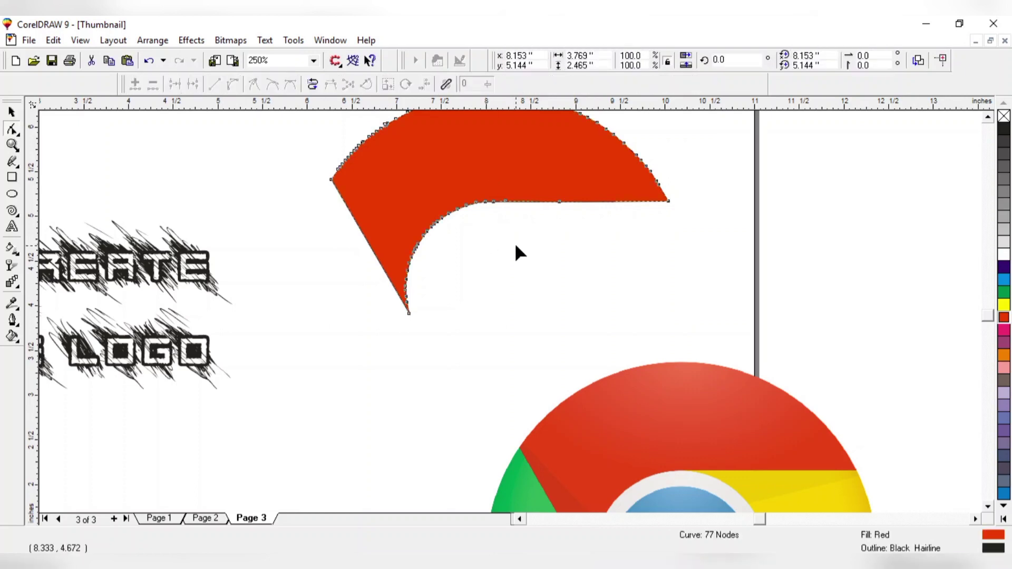
pyautogui.moveTo(466, 197); pyautogui.dragTo(464, 198)
pyautogui.press('Delete')
pyautogui.hotkey('ctrl', 'z')
pyautogui.moveTo(559, 201); pyautogui.dragTo(563, 201)
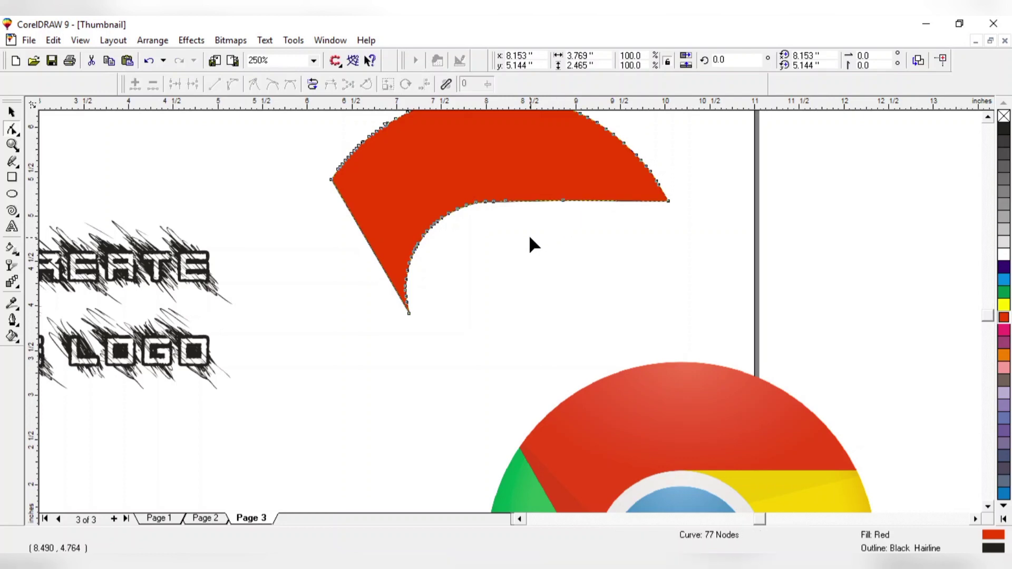
# Duplicate the red section, rotate the copy to about 134.9 degrees, and move it to the lower left of the original
pyautogui.press('space')
pyautogui.scroll(-1, 296, 283)
pyautogui.scroll(-1, 413, 221)
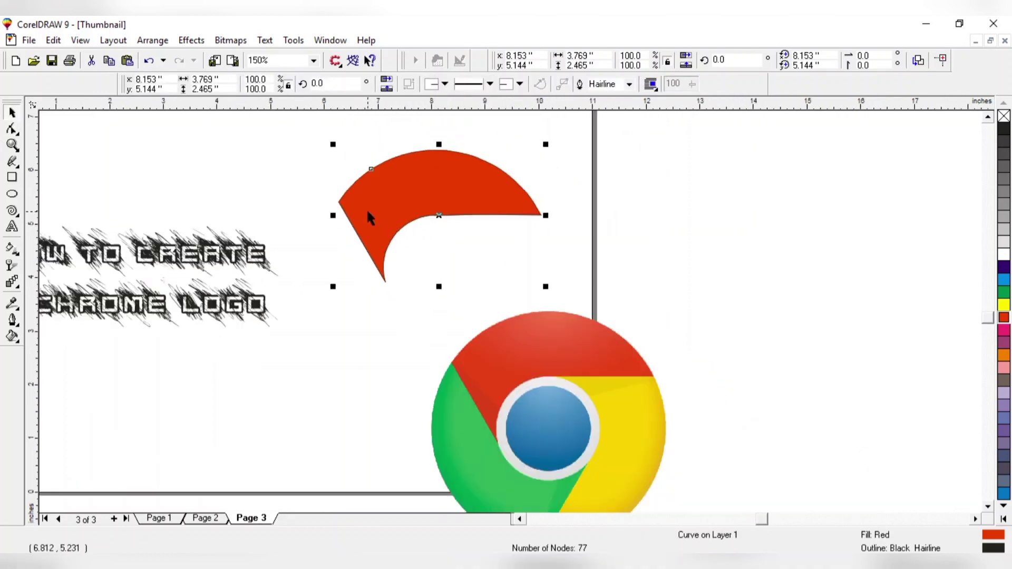
pyautogui.moveTo(440, 216); pyautogui.dragTo(441, 269)
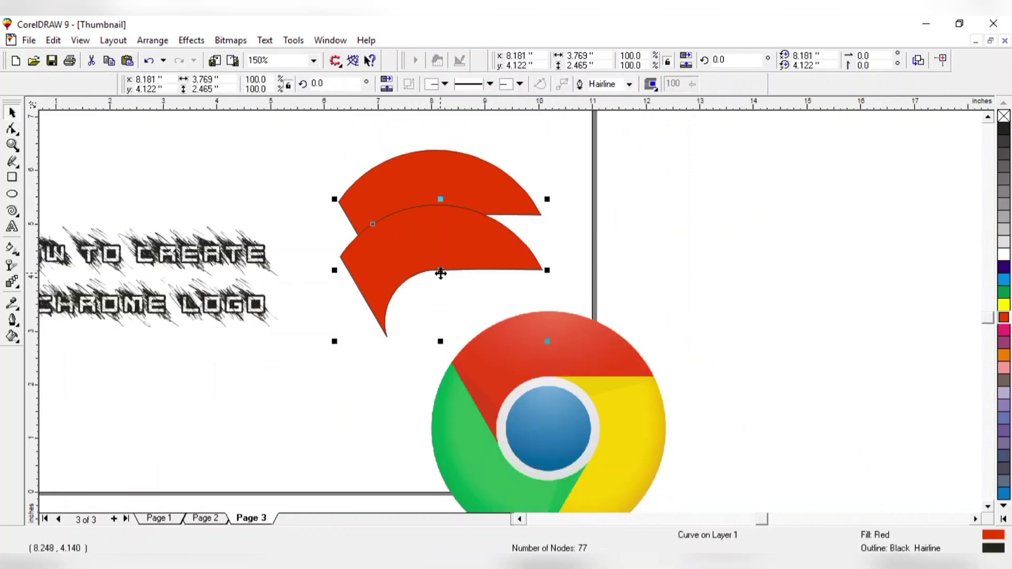
pyautogui.click(441, 273)
pyautogui.moveTo(547, 345); pyautogui.dragTo(425, 197)
pyautogui.moveTo(420, 298); pyautogui.dragTo(368, 287)
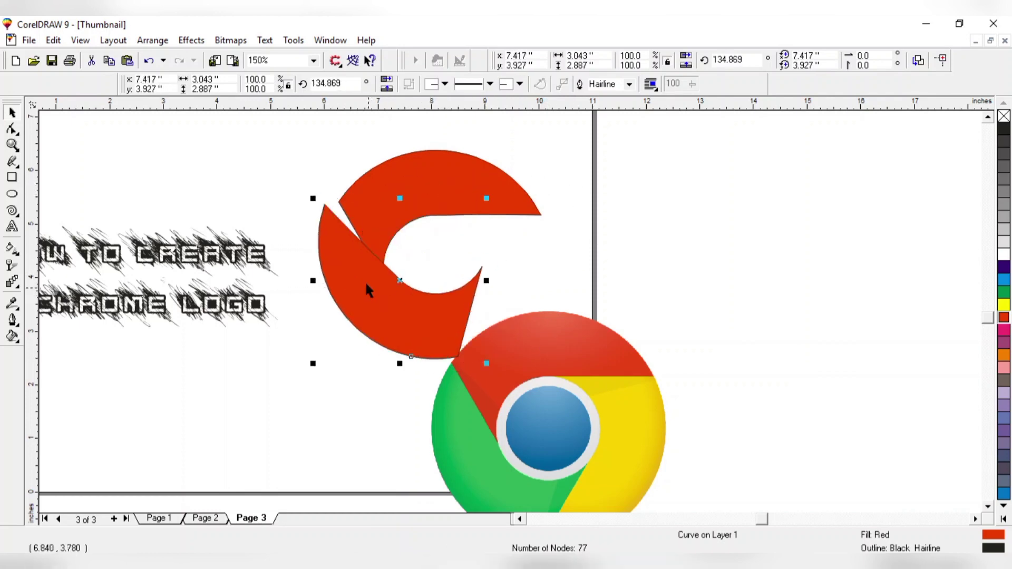
# Rotate the copied section to about 123.5 degrees and move it closer to the original's slanted edge
pyautogui.click(397, 284)
pyautogui.moveTo(316, 199); pyautogui.dragTo(330, 199)
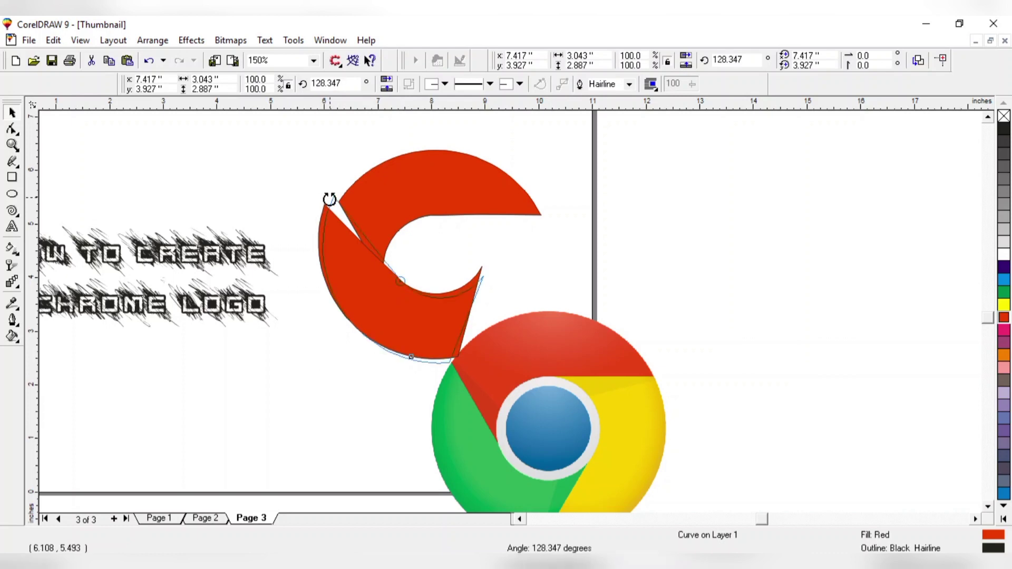
pyautogui.click(339, 253)
pyautogui.moveTo(336, 255); pyautogui.dragTo(332, 260)
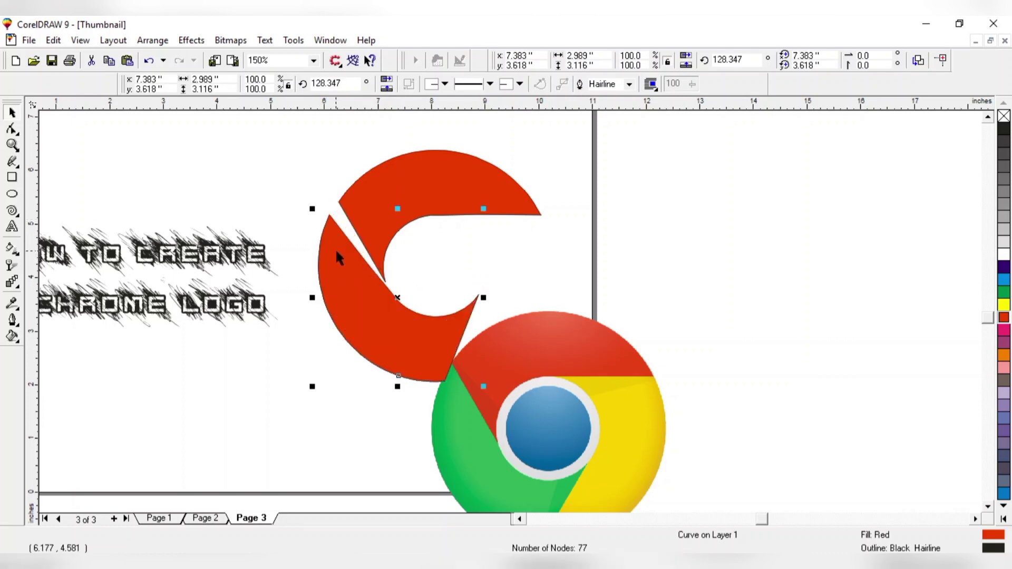
pyautogui.click(334, 250)
pyautogui.moveTo(314, 209); pyautogui.dragTo(324, 204)
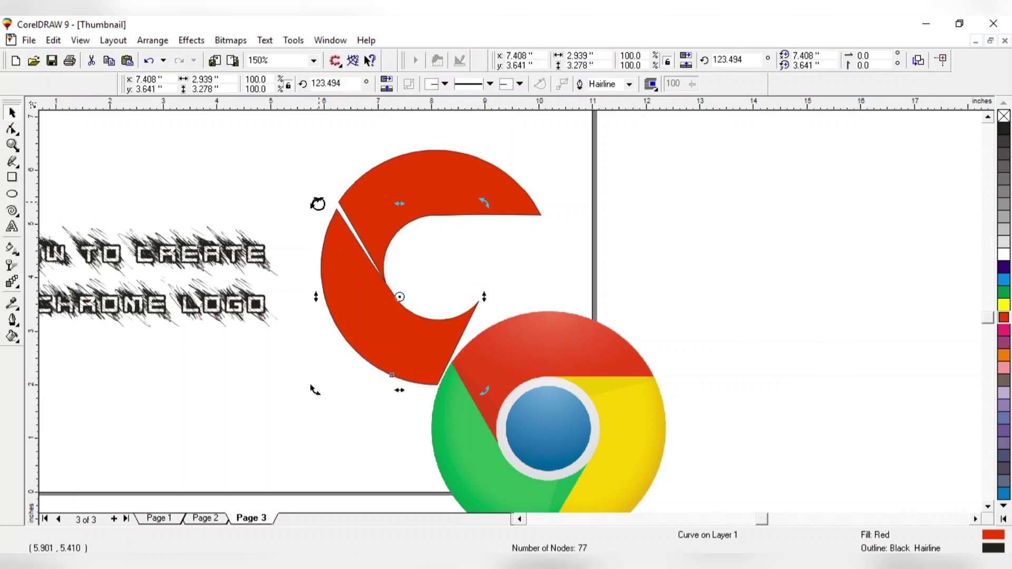
pyautogui.click(337, 254)
# Refine the copy's rotation to about 120 degrees and align it parallel to the red section's slanted edge
pyautogui.scroll(1, 337, 254)
pyautogui.click(334, 176)
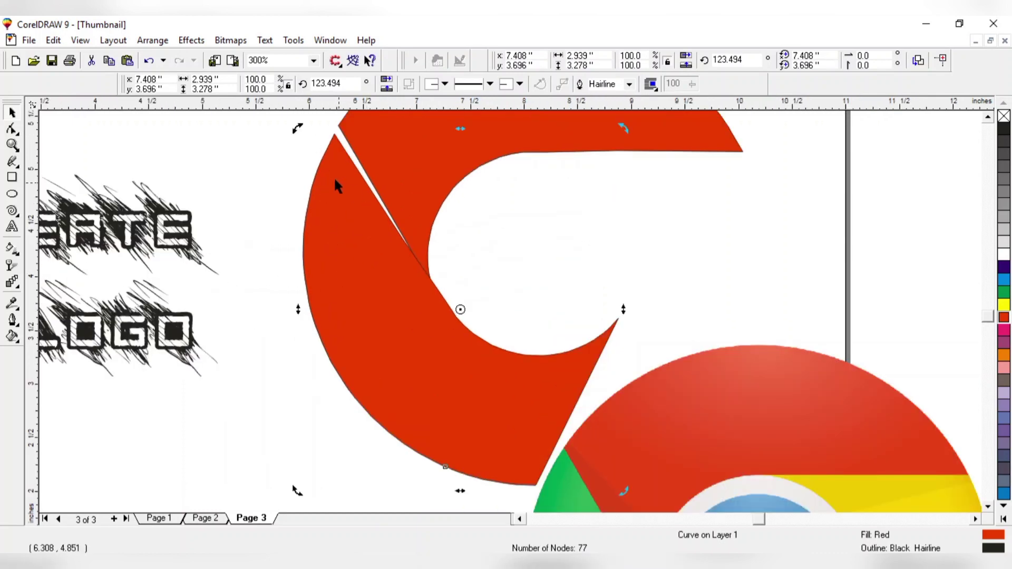
pyautogui.moveTo(297, 128); pyautogui.dragTo(301, 125)
pyautogui.moveTo(354, 304); pyautogui.dragTo(381, 302)
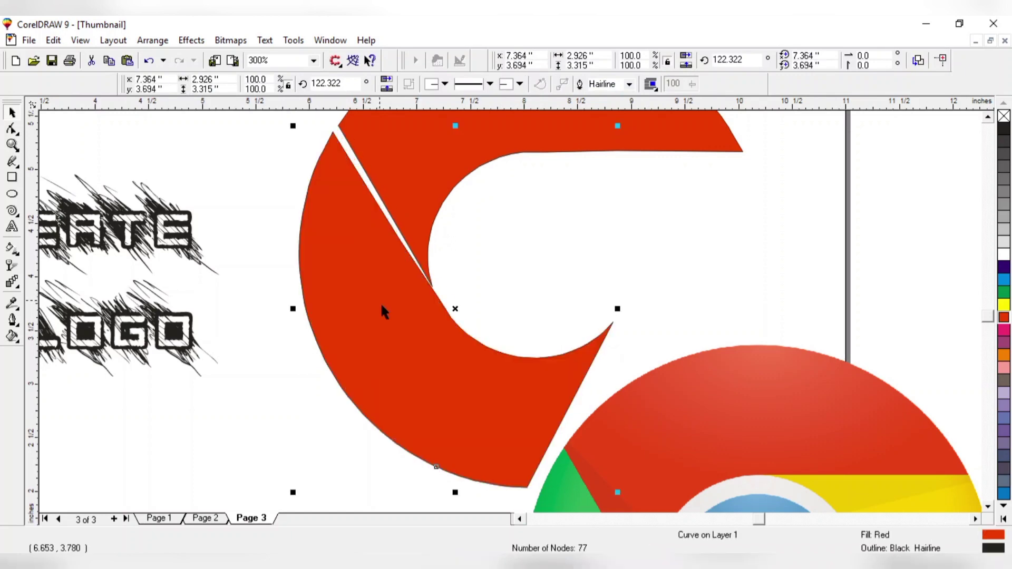
pyautogui.click(381, 302)
pyautogui.moveTo(292, 113); pyautogui.dragTo(302, 123)
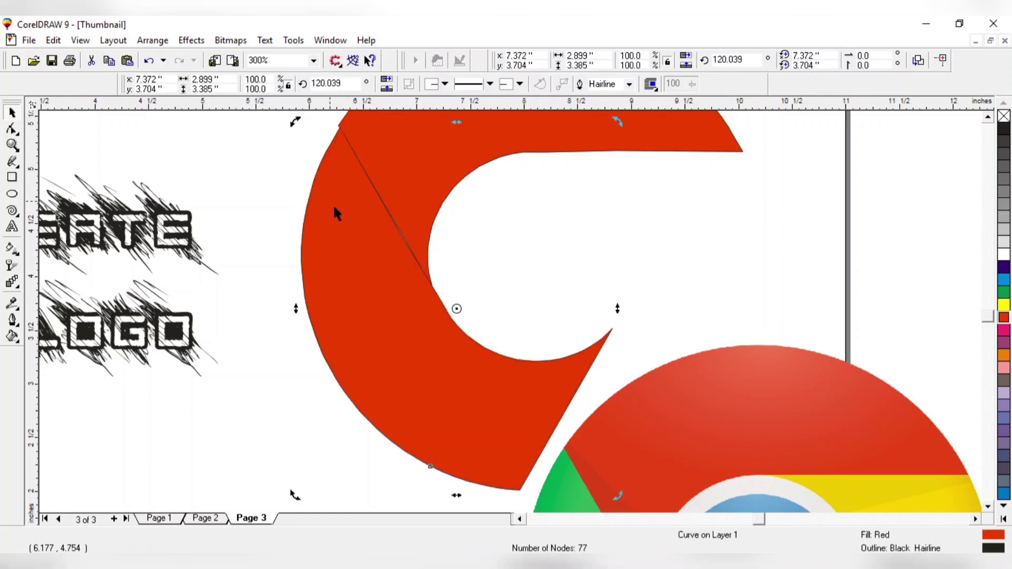
pyautogui.moveTo(342, 229); pyautogui.dragTo(338, 229)
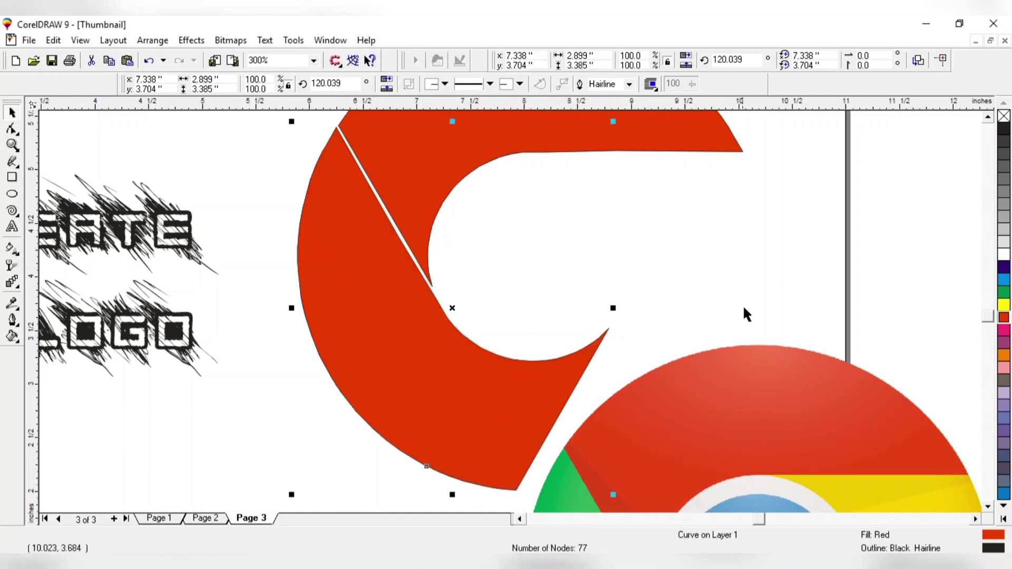
# Give the copied section a Green fill and Green outline, and fit it flush against the red section
pyautogui.click(1005, 293)
pyautogui.rightClick(1005, 294)
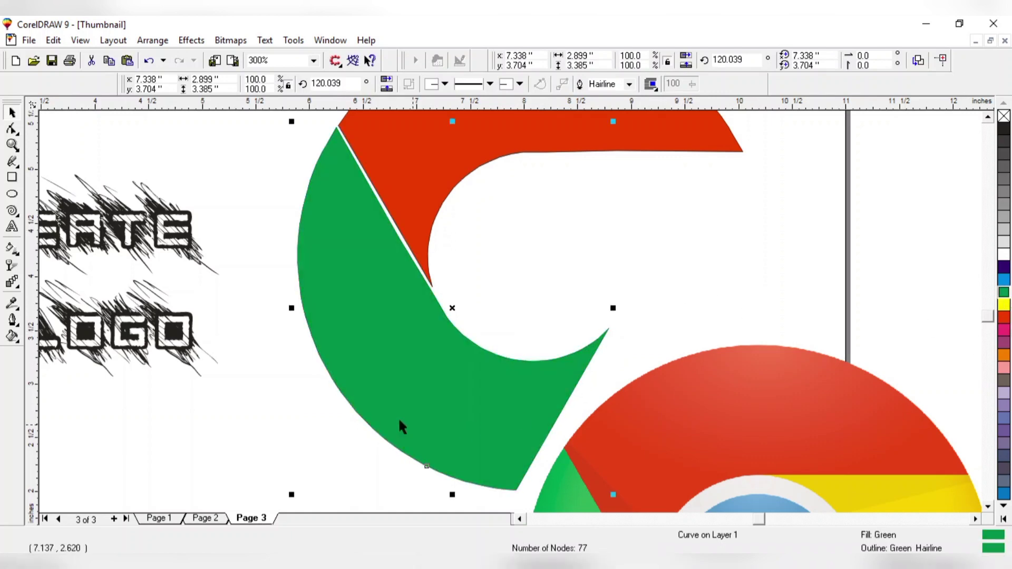
pyautogui.moveTo(388, 398); pyautogui.dragTo(392, 393)
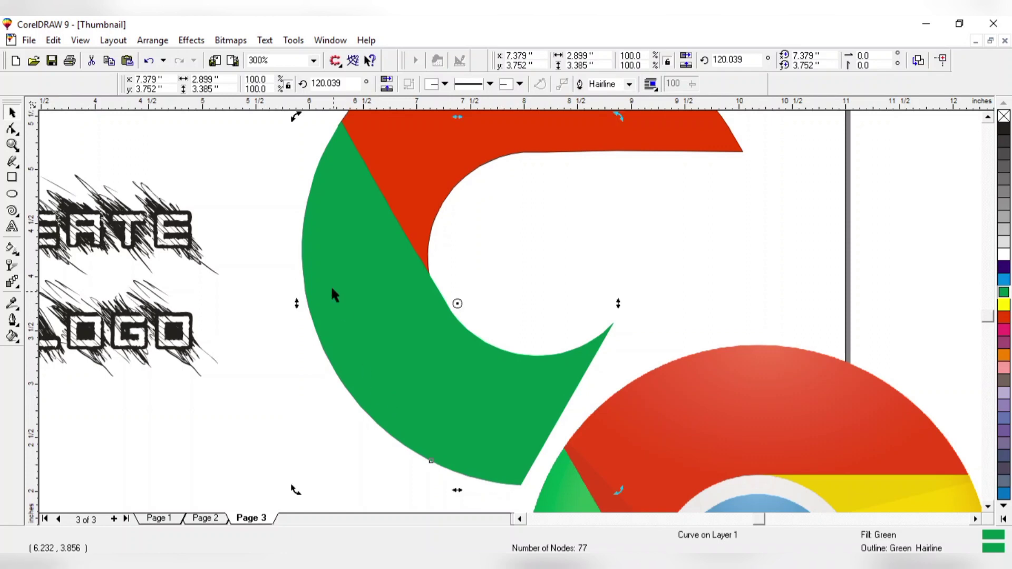
# Move the reference logo clear of the page's right edge, and place a copy of the green section to its lower right
pyautogui.press('F3')
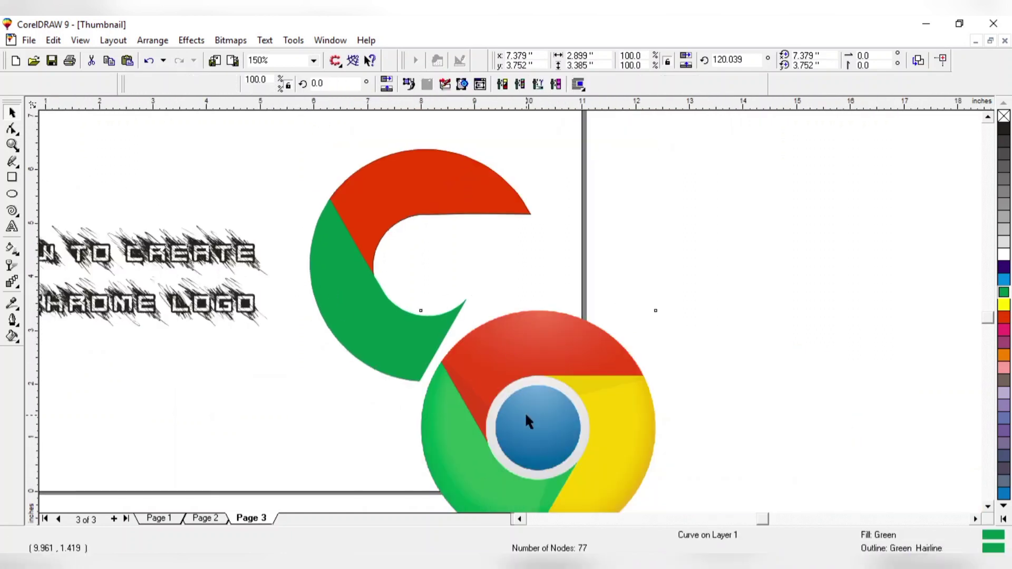
pyautogui.moveTo(524, 412); pyautogui.dragTo(743, 347)
pyautogui.moveTo(384, 334); pyautogui.dragTo(467, 375)
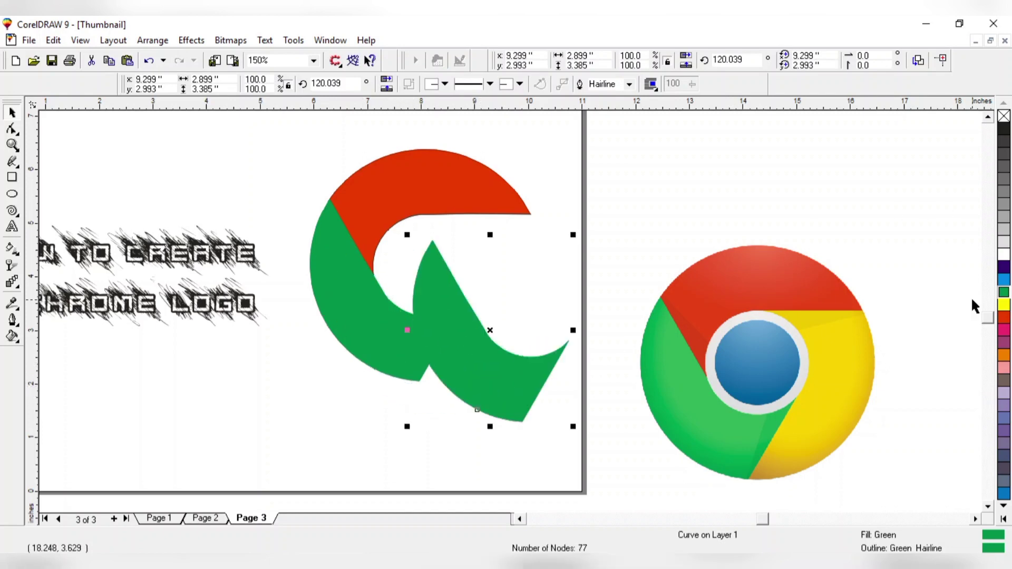
# Color the new copy Yellow, rotate it to about 238.2 degrees, and fit it into the ring's remaining gap
pyautogui.click(1004, 305)
pyautogui.click(474, 357)
pyautogui.moveTo(573, 427); pyautogui.dragTo(527, 247)
pyautogui.moveTo(518, 296); pyautogui.dragTo(492, 254)
pyautogui.click(474, 298)
pyautogui.moveTo(545, 209); pyautogui.dragTo(545, 210)
pyautogui.moveTo(501, 266); pyautogui.dragTo(504, 267)
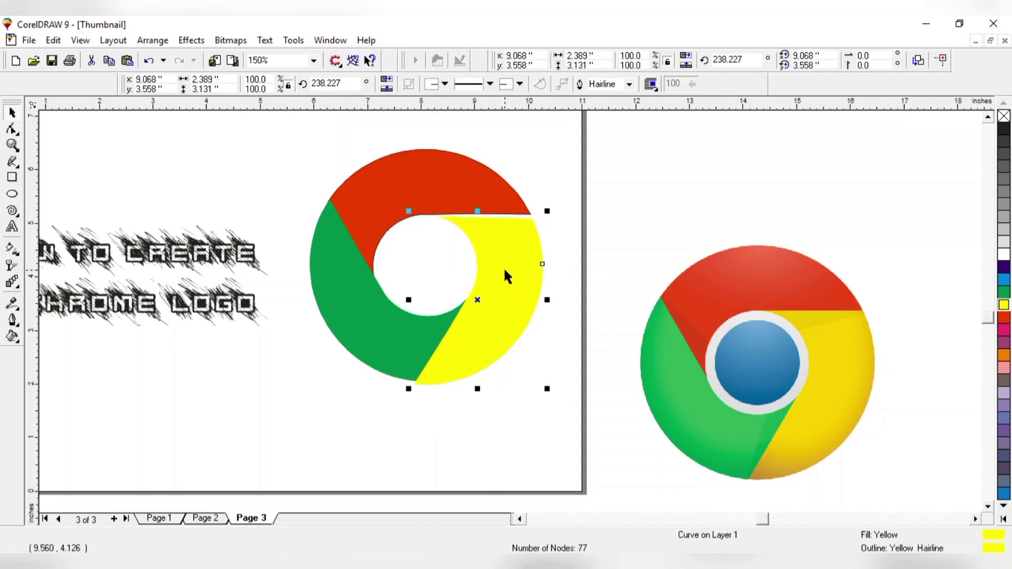
# Align the yellow section flush with the red and green sections, refining its rotation to about 239.5 degrees
pyautogui.scroll(4, 505, 263)
pyautogui.scroll(-3, 494, 319)
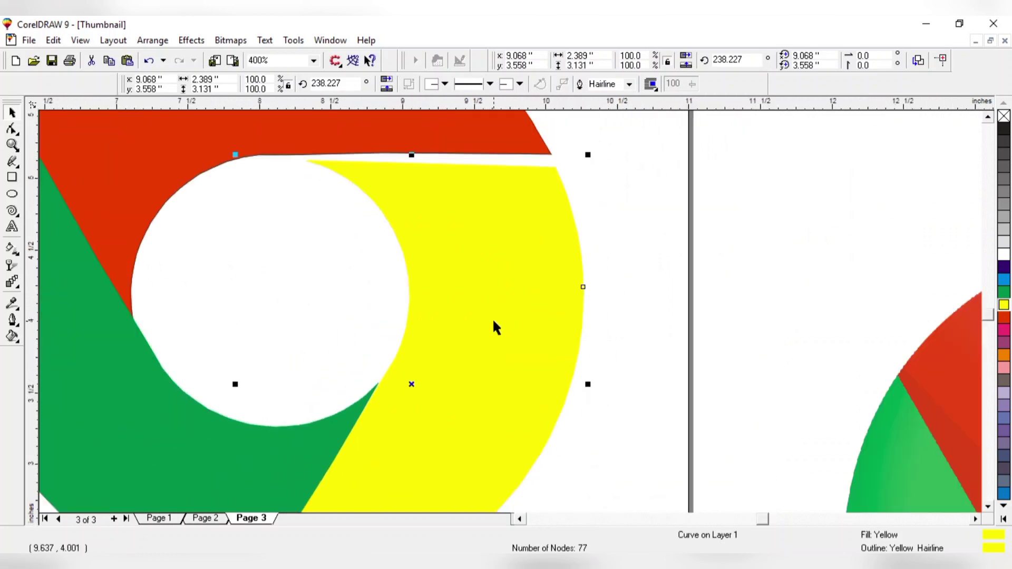
pyautogui.moveTo(493, 318); pyautogui.dragTo(481, 300)
pyautogui.click(414, 393)
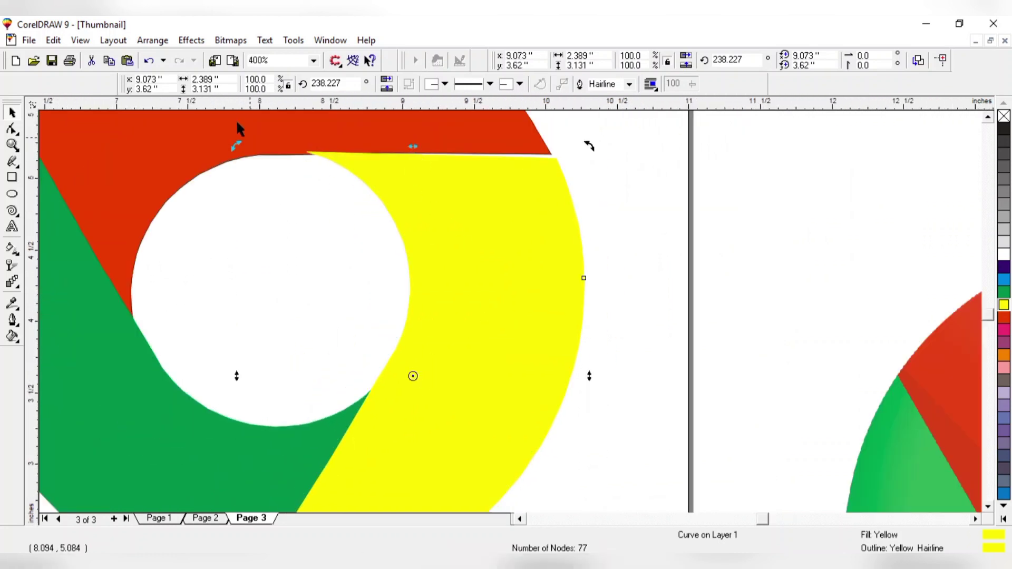
pyautogui.moveTo(234, 145); pyautogui.dragTo(236, 153)
pyautogui.scroll(-2, 237, 152)
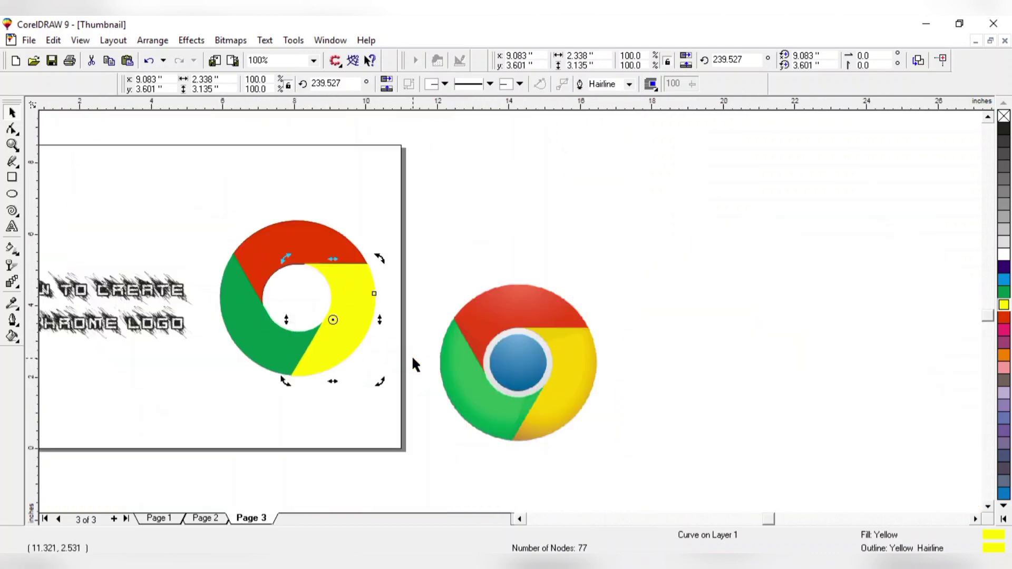
pyautogui.click(252, 426)
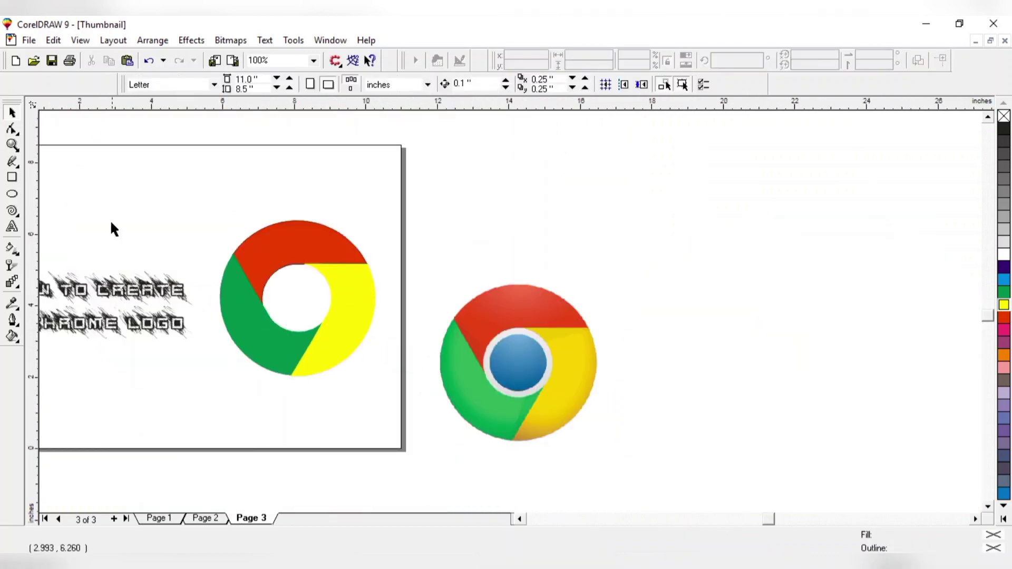
# Draw a full ellipse inside the ring's white opening and widen it to about 1.27 by 1.31 inches
pyautogui.click(12, 194)
pyautogui.moveTo(279, 273)
pyautogui.mouseDown()
pyautogui.moveTo(317, 332)
pyautogui.moveTo(328, 330)
pyautogui.mouseUp()
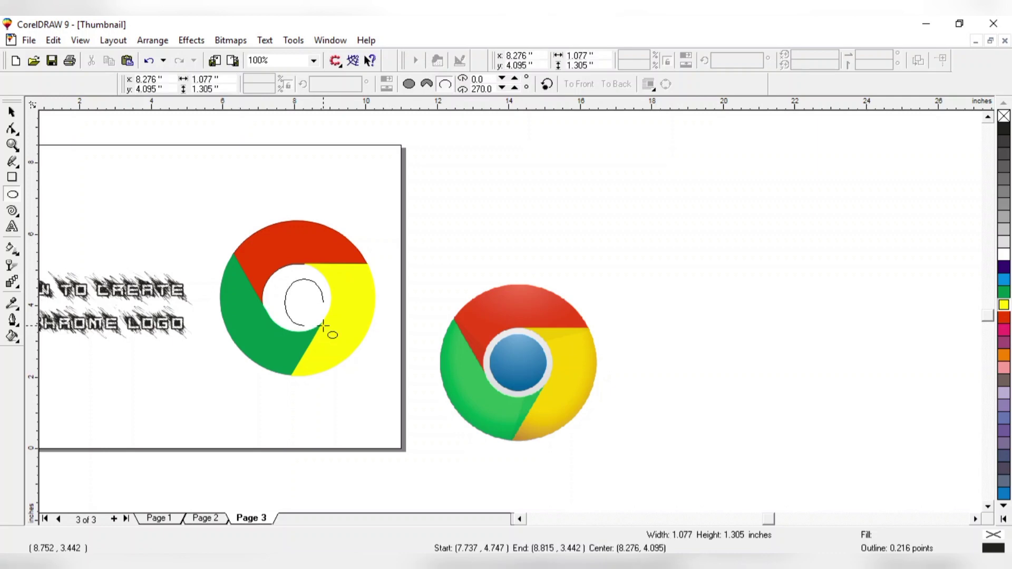
pyautogui.click(410, 85)
pyautogui.scroll(7, 287, 321)
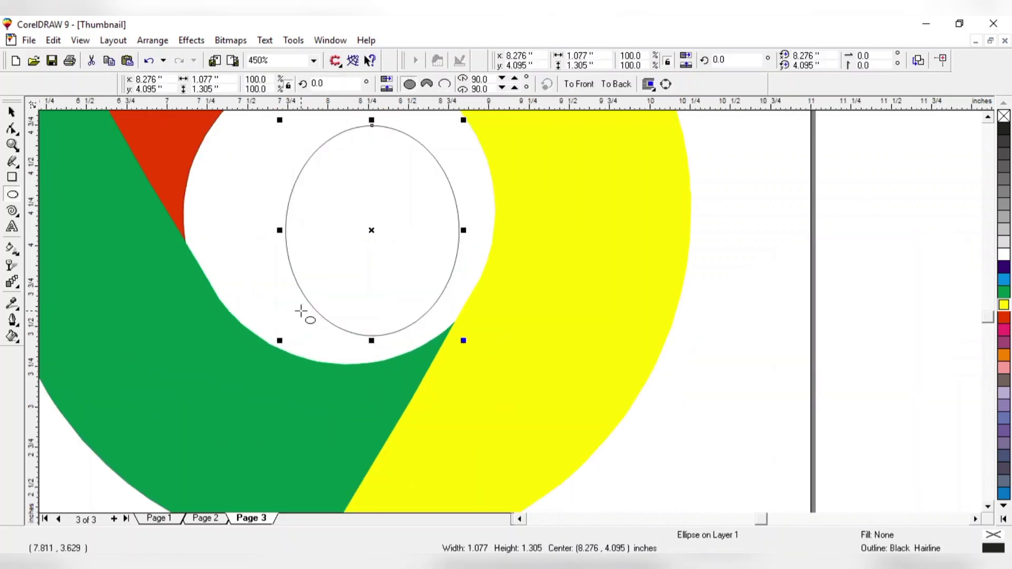
pyautogui.scroll(-2, 284, 335)
pyautogui.moveTo(271, 255); pyautogui.dragTo(246, 255)
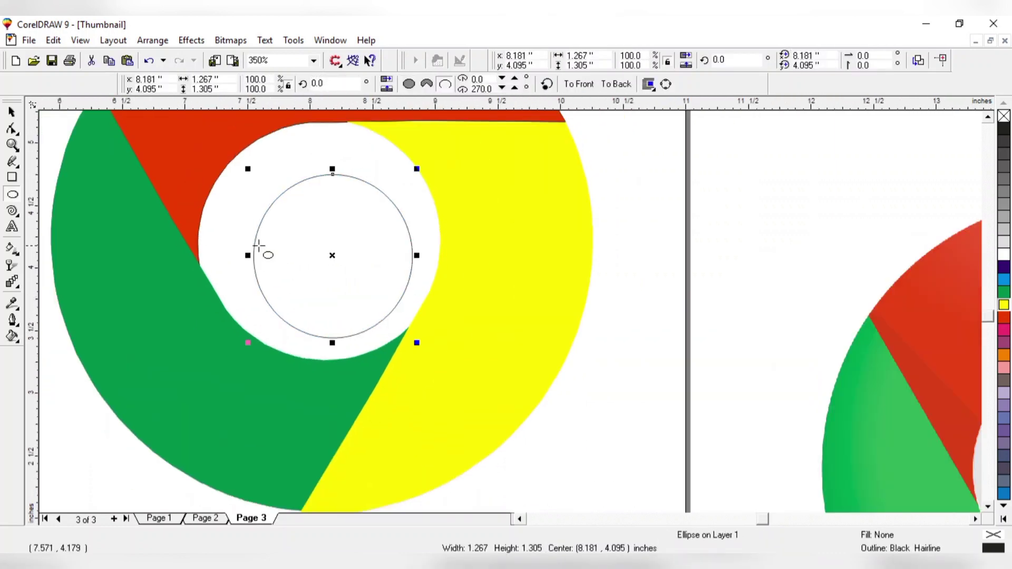
# Center the ellipse in the ring's opening and enlarge it to about 1.45 by 1.49 inches
pyautogui.moveTo(340, 257); pyautogui.dragTo(320, 240)
pyautogui.moveTo(403, 325); pyautogui.dragTo(413, 333)
pyautogui.moveTo(234, 150); pyautogui.dragTo(227, 143)
pyautogui.moveTo(414, 337); pyautogui.dragTo(415, 340)
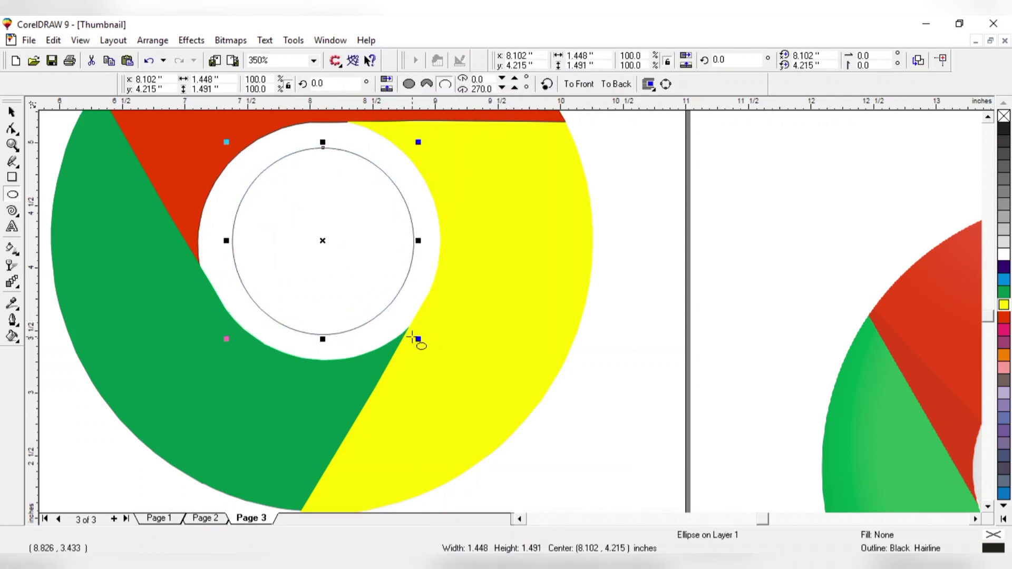
pyautogui.click(183, 392)
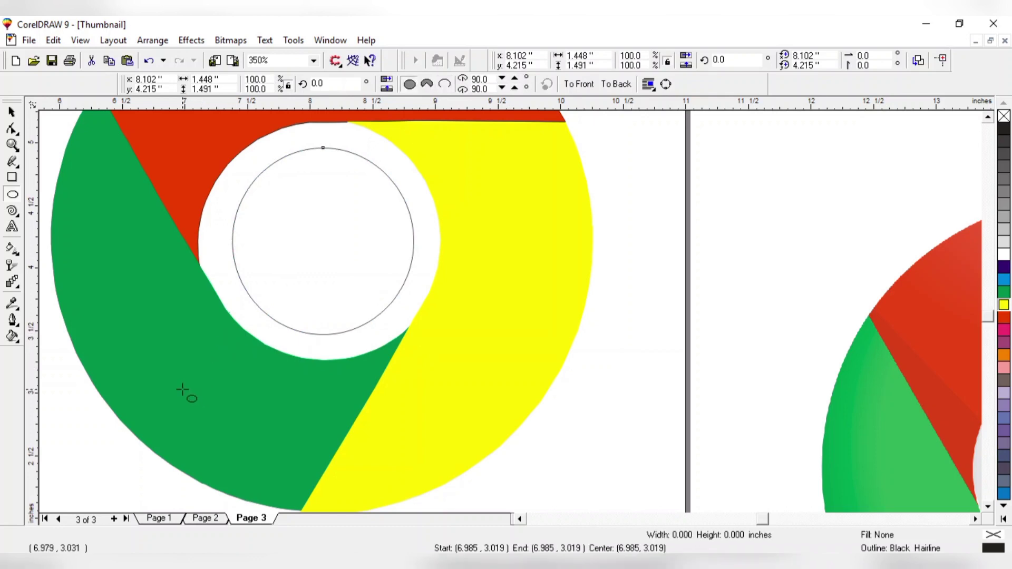
pyautogui.click(182, 389)
pyautogui.moveTo(179, 389); pyautogui.dragTo(171, 390)
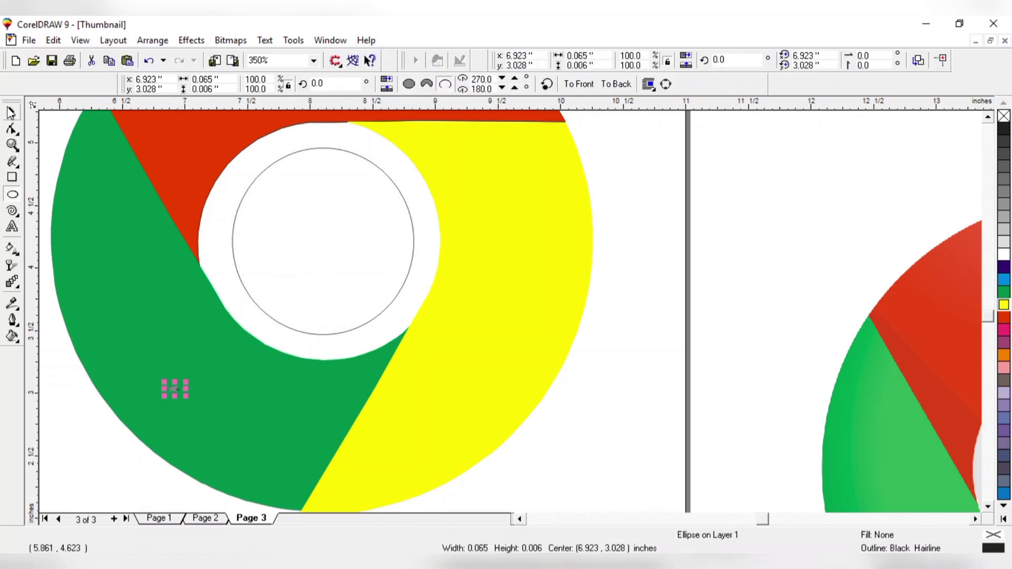
# Shift the green section slightly toward the lower left, to about (7.35, 3.74)
pyautogui.click(11, 113)
pyautogui.click(40, 163)
pyautogui.click(116, 326)
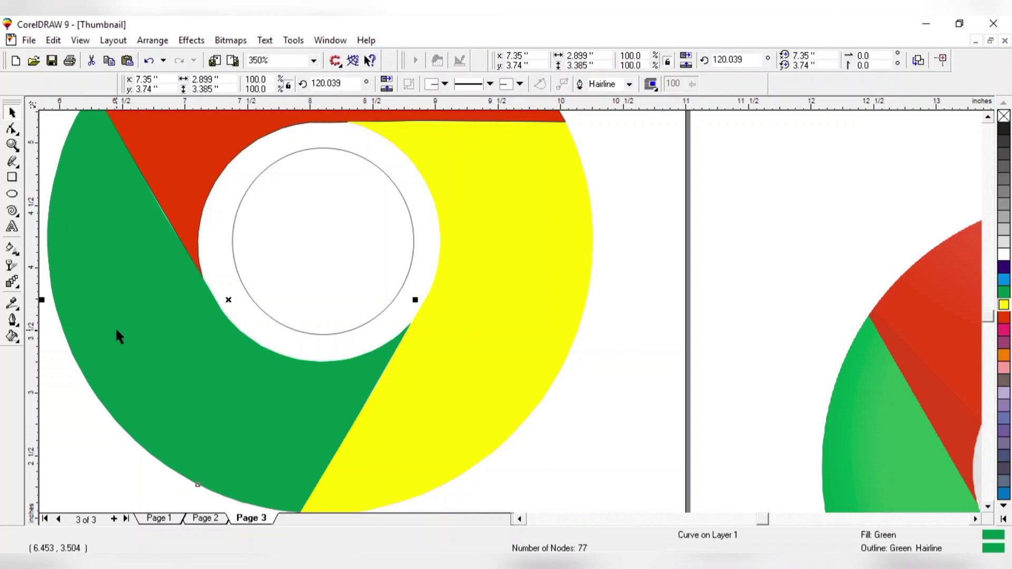
# Enlarge the inner circle from its corners to about 1.6 by 1.65 inches, filling the opening more evenly
pyautogui.click(334, 293)
pyautogui.moveTo(226, 338); pyautogui.dragTo(221, 344)
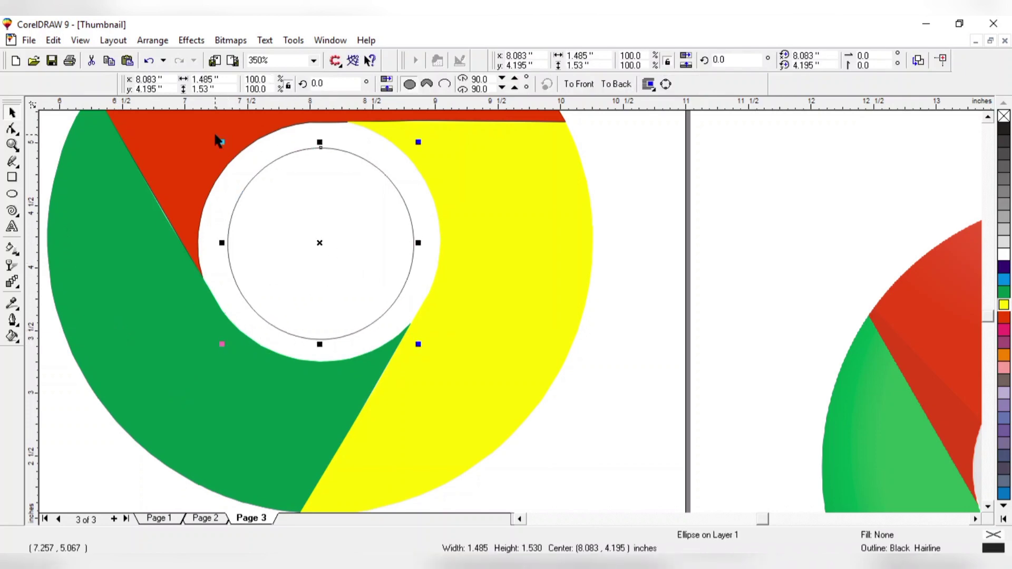
pyautogui.moveTo(215, 137); pyautogui.dragTo(210, 130)
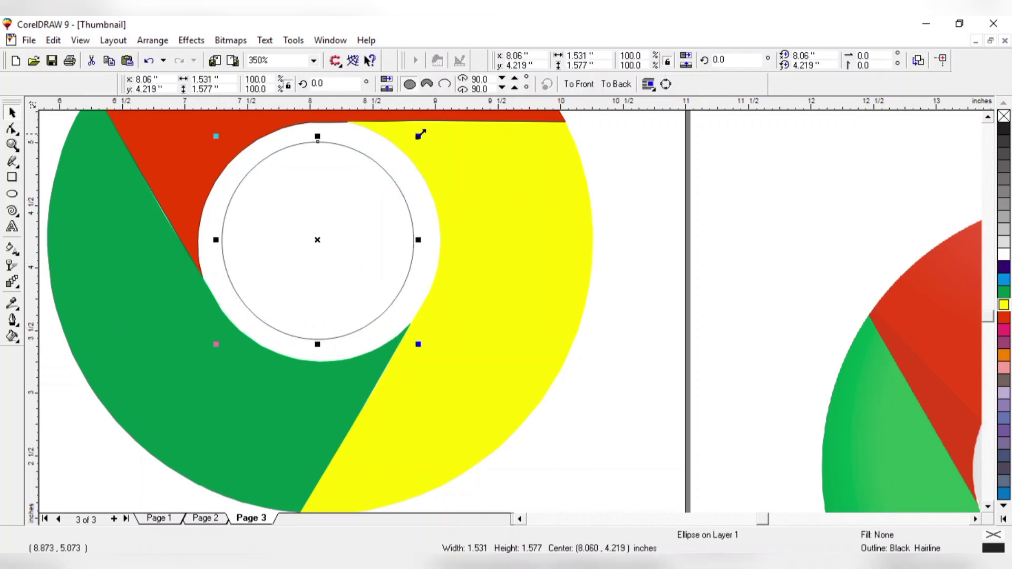
pyautogui.moveTo(420, 134)
pyautogui.mouseDown()
pyautogui.moveTo(429, 140)
pyautogui.moveTo(413, 143)
pyautogui.moveTo(432, 130)
pyautogui.mouseUp()
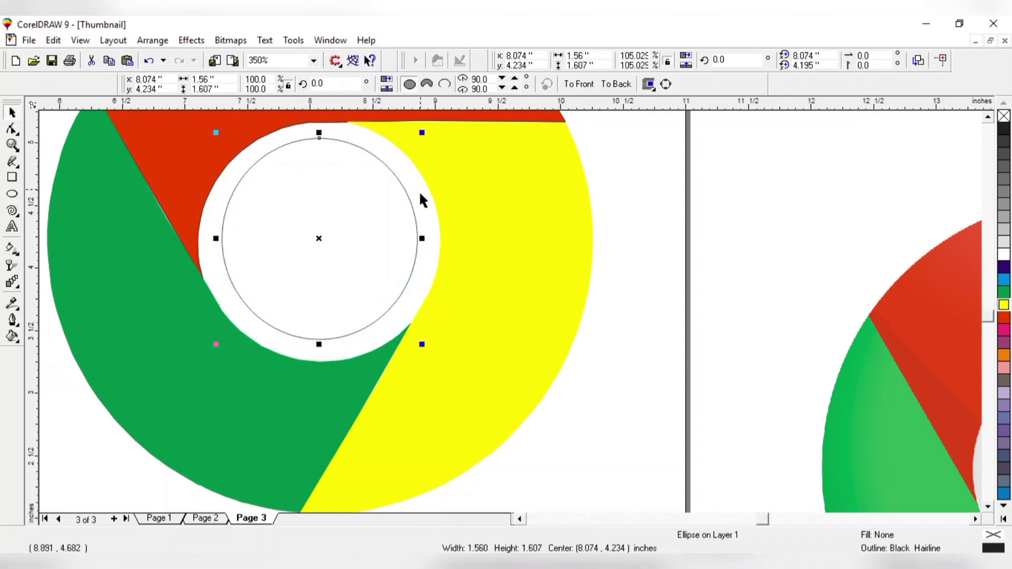
pyautogui.moveTo(424, 346); pyautogui.dragTo(430, 355)
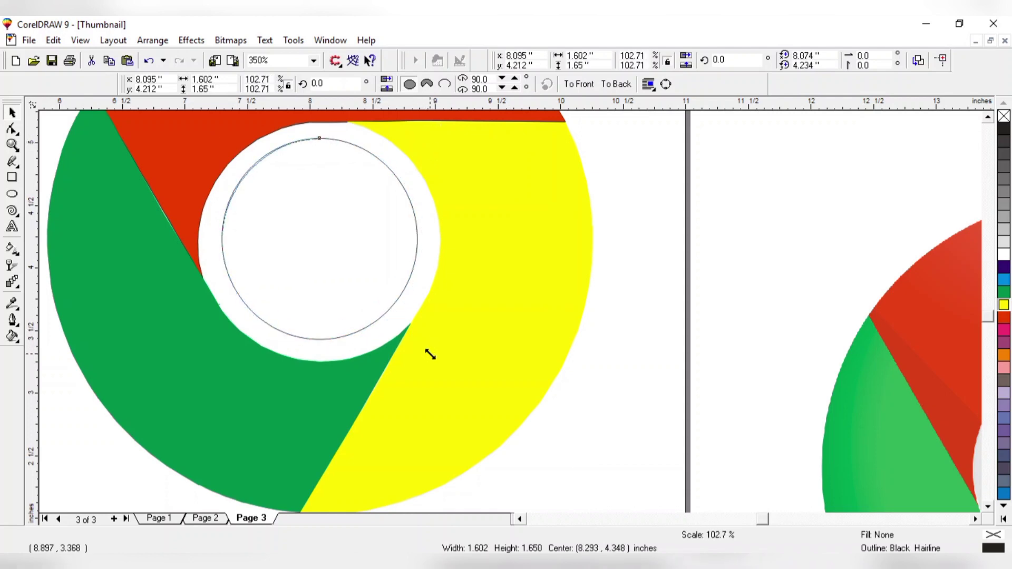
# Give the inner circle a Cyan fill and outline, and adjust its size to about 1.6 by 1.64 inches
pyautogui.click(1003, 279)
pyautogui.rightClick(1003, 279)
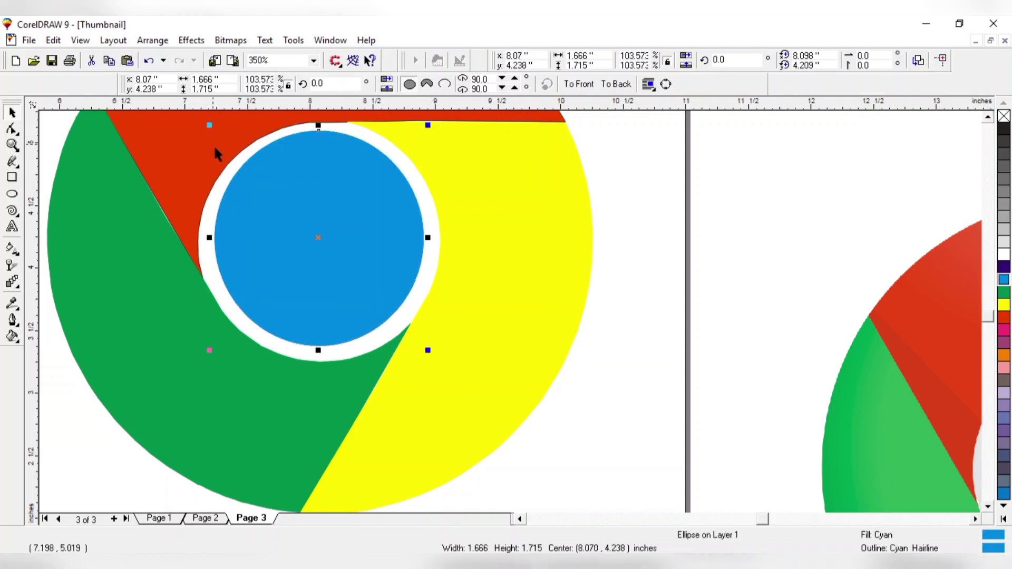
pyautogui.moveTo(215, 133); pyautogui.dragTo(216, 136)
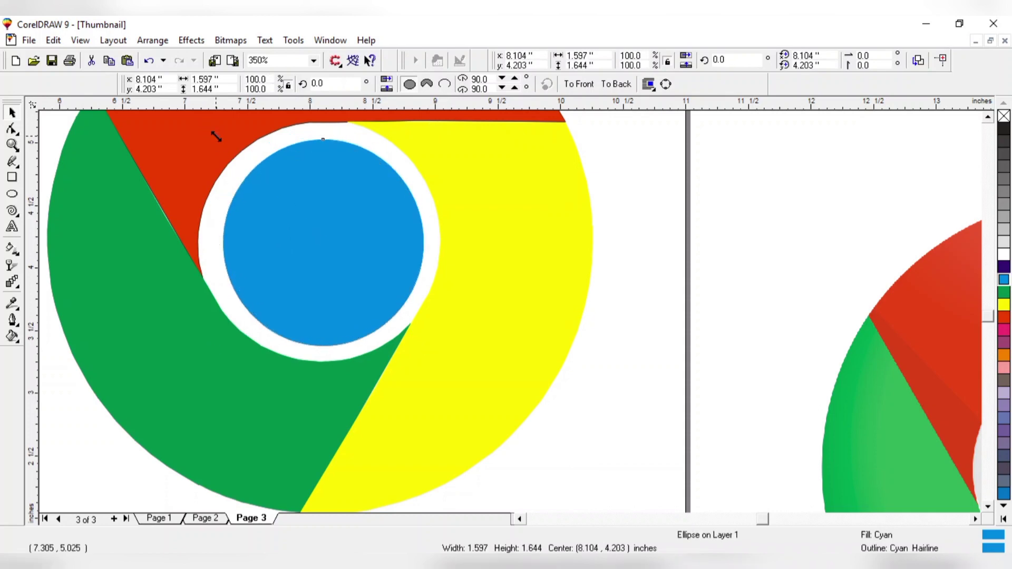
# Undo the last adjustment to the blue circle and recenter it within the white opening, at about (8.08, 4.20)
pyautogui.hotkey('ctrl', 'z')
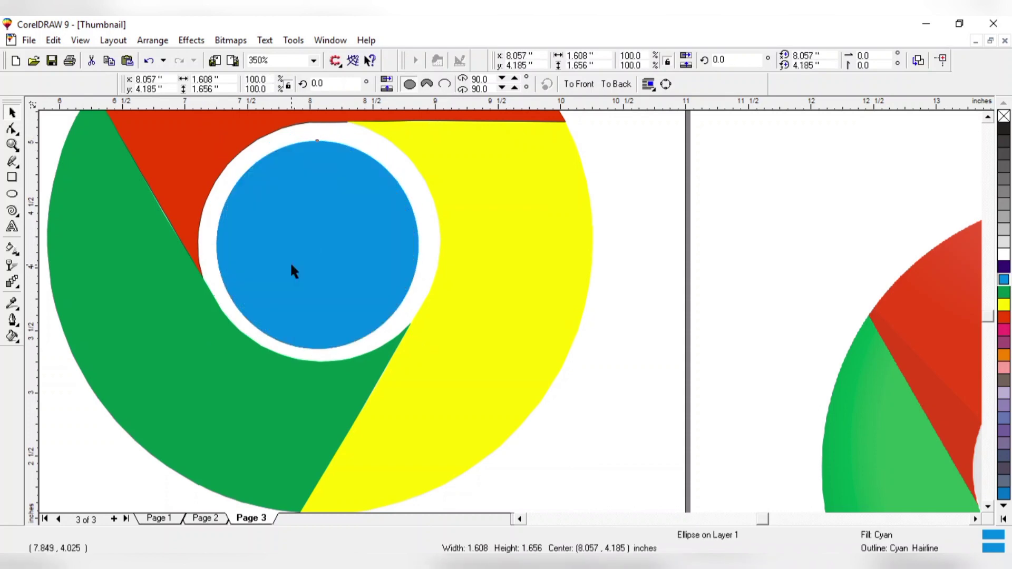
pyautogui.moveTo(292, 266); pyautogui.dragTo(293, 263)
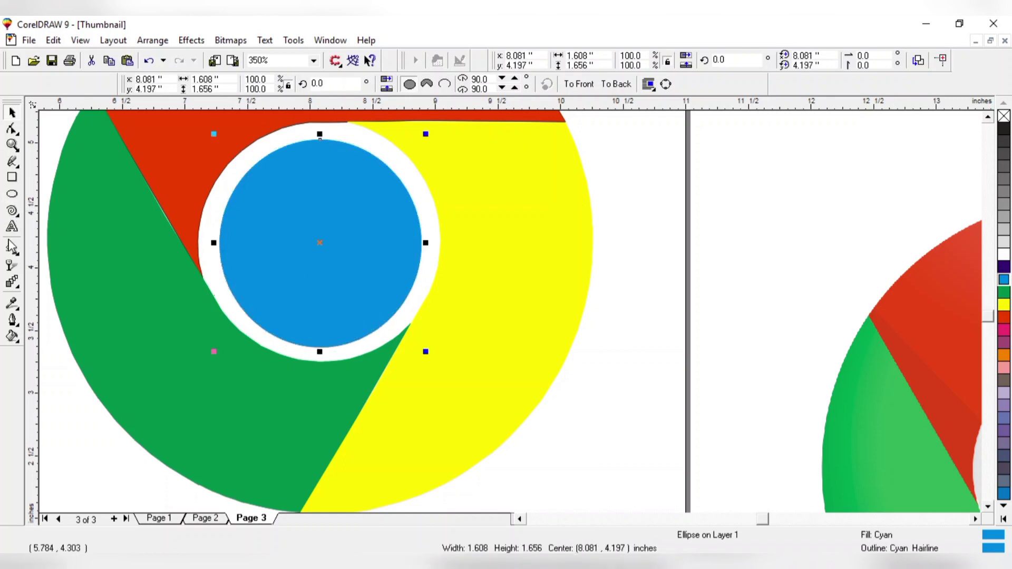
# Give the blue circle a 16-point outline and enlarge it about its center to about 1.80 by 1.86 inches
pyautogui.click(16, 320)
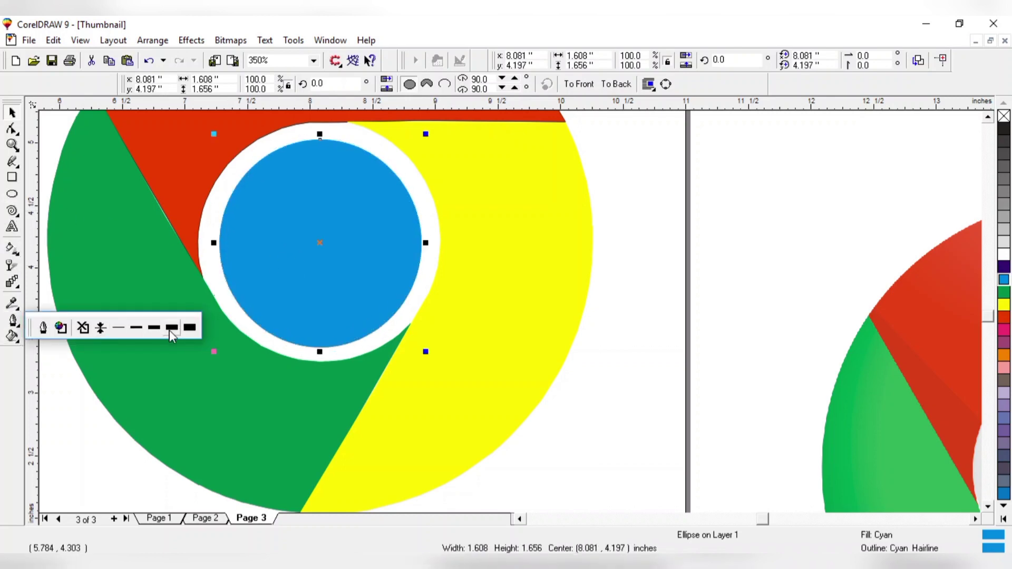
pyautogui.click(169, 329)
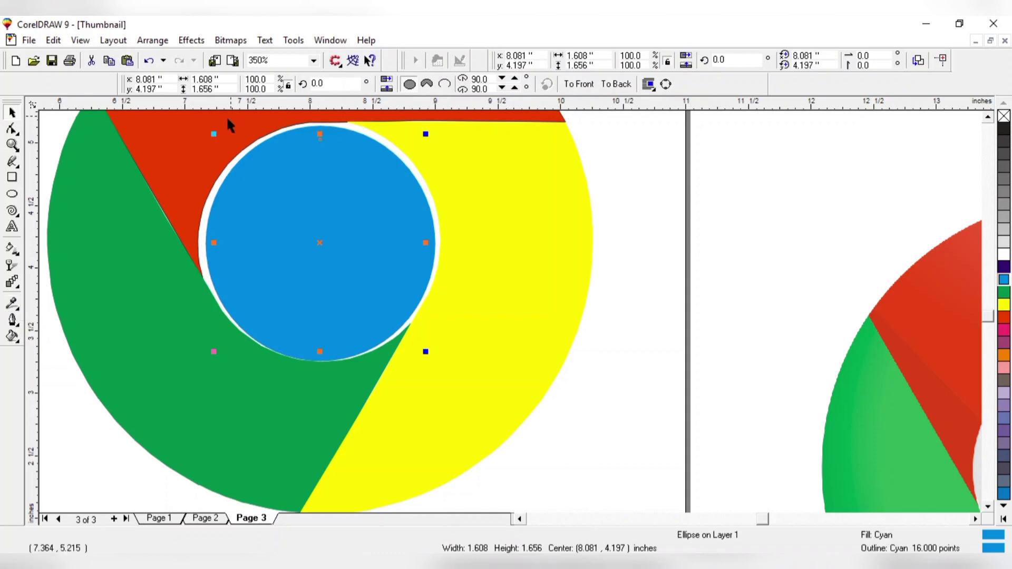
pyautogui.moveTo(211, 132); pyautogui.dragTo(201, 197)
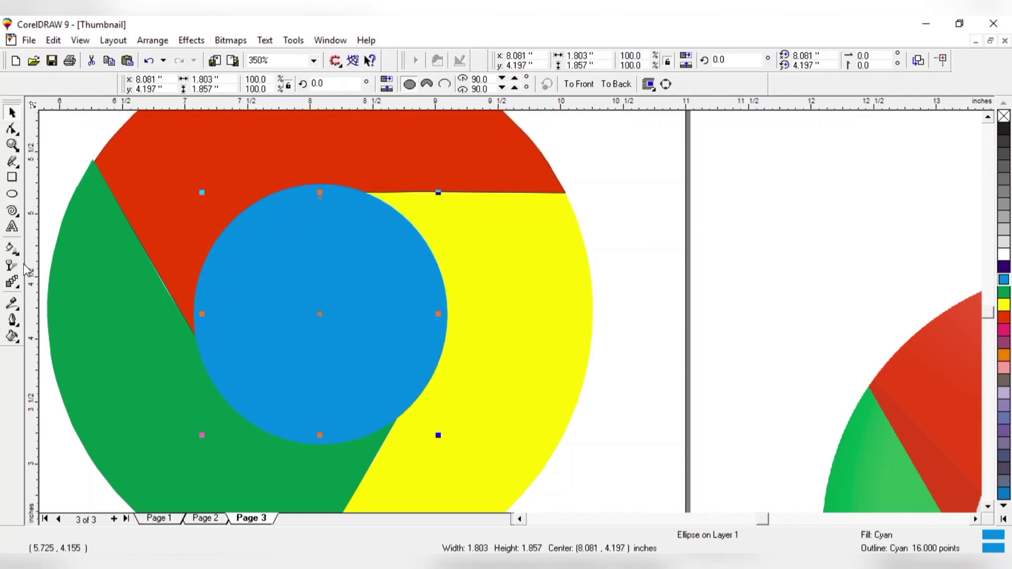
# Recolor the blue circle's thick outline to a near-white shade and deselect the circle
pyautogui.click(12, 320)
pyautogui.click(62, 328)
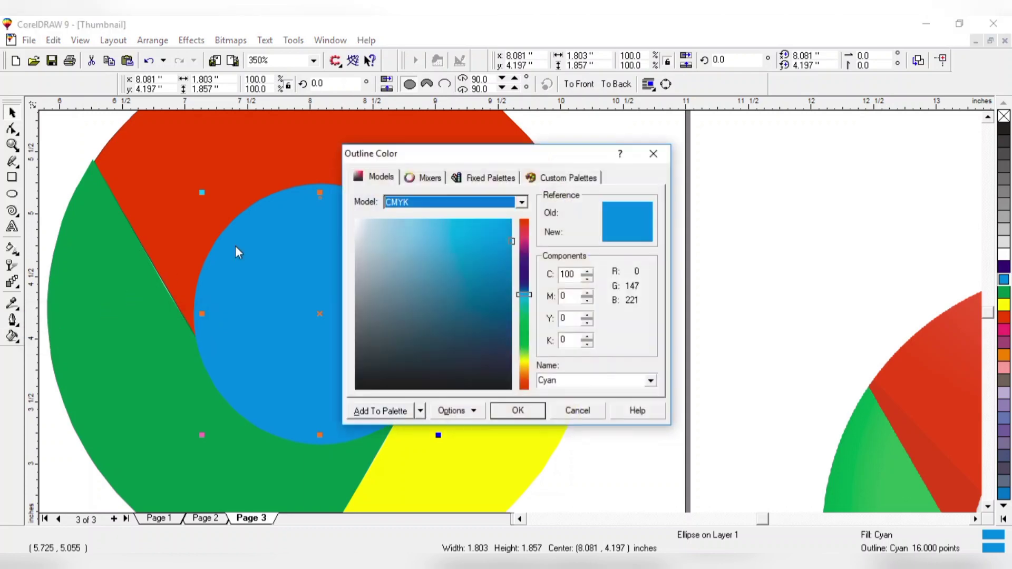
pyautogui.click(356, 220)
pyautogui.click(509, 411)
pyautogui.press('Escape')
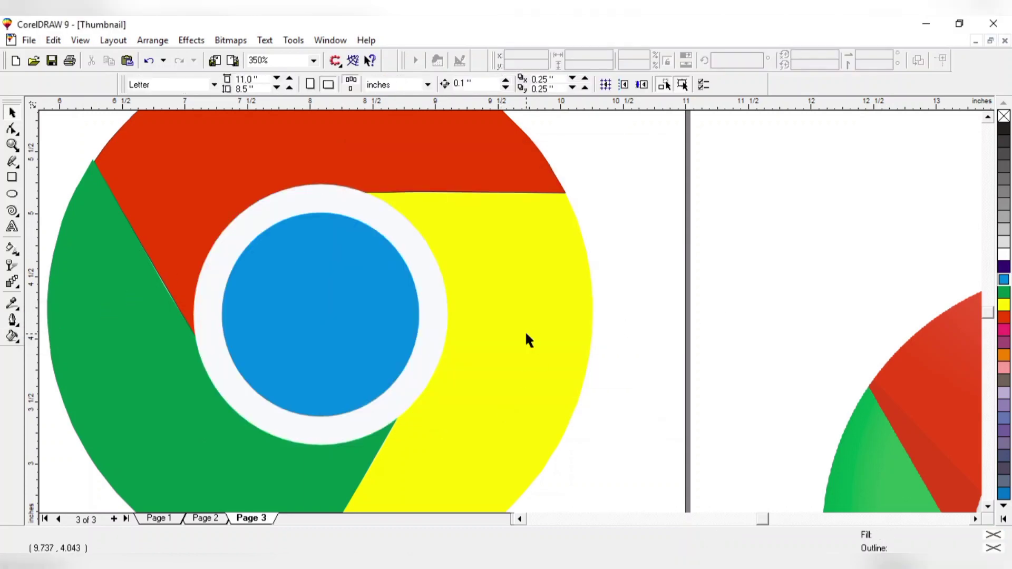
# Bring both logos into view and select the reference Chrome logo bitmap beside the page
pyautogui.press('F3')
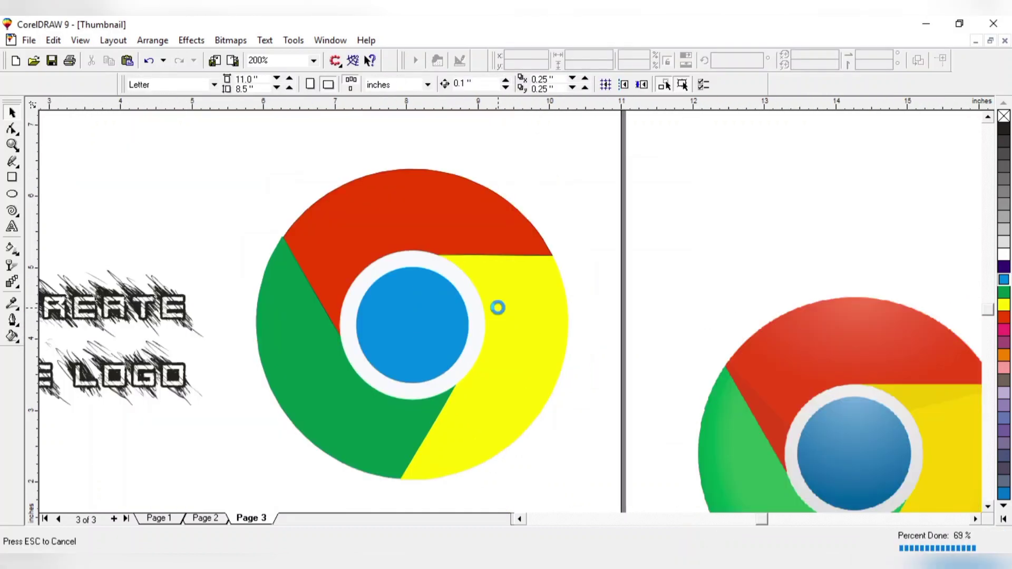
pyautogui.press('F3')
pyautogui.click(734, 391)
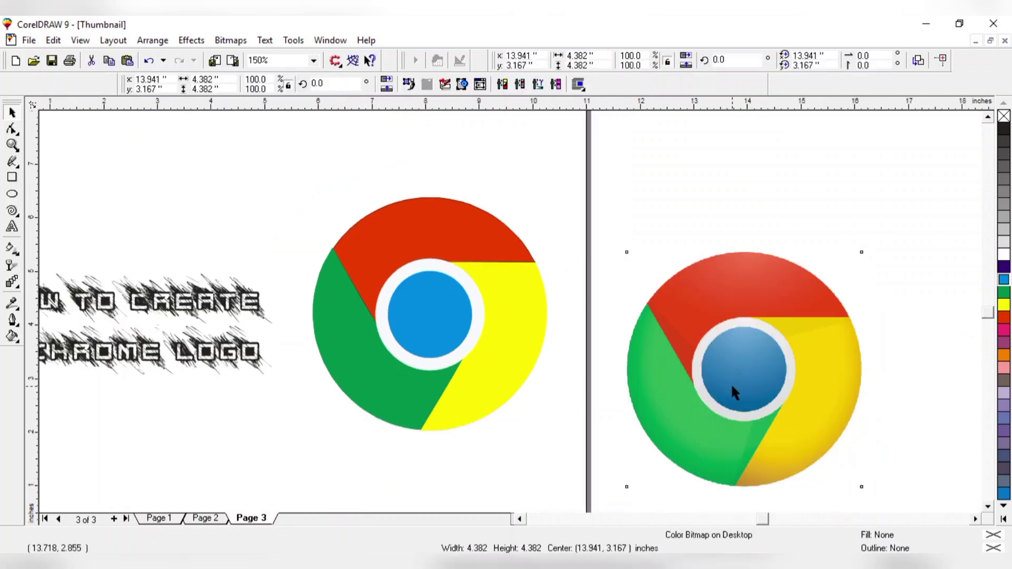